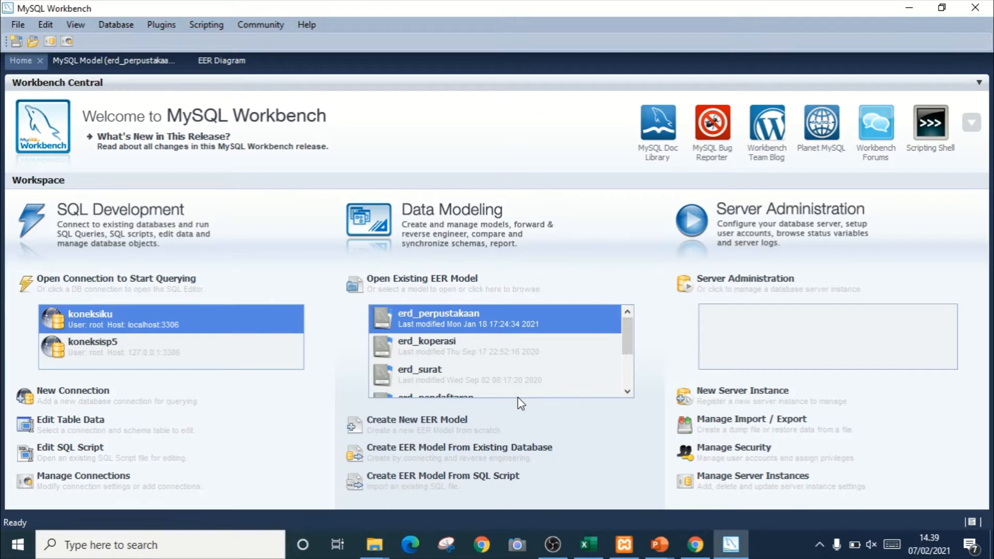
# Create a new EER model and rename its mydb schema to dbtoko, applying the rename to all schema occurrences.
pyautogui.click(450, 427)
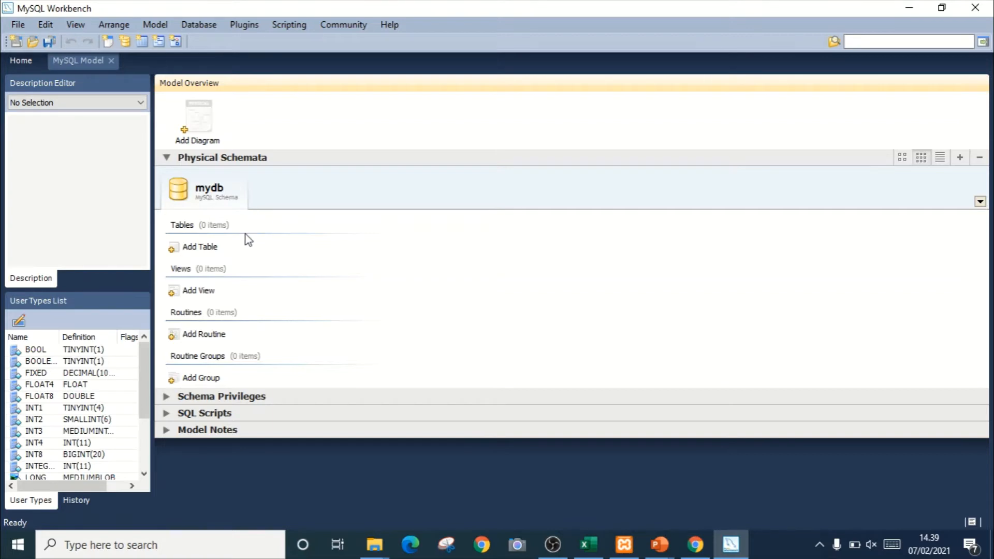
pyautogui.rightClick(215, 198)
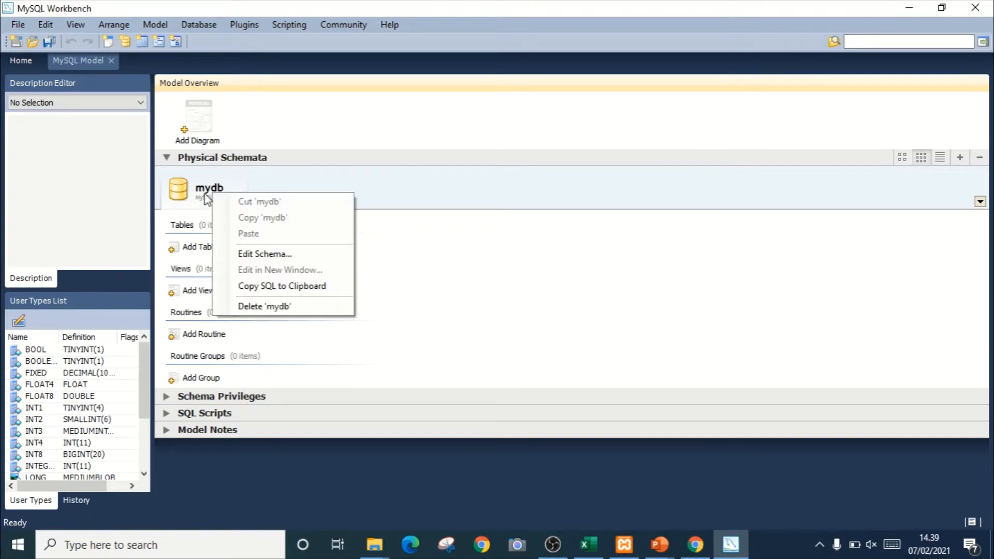
pyautogui.click(260, 254)
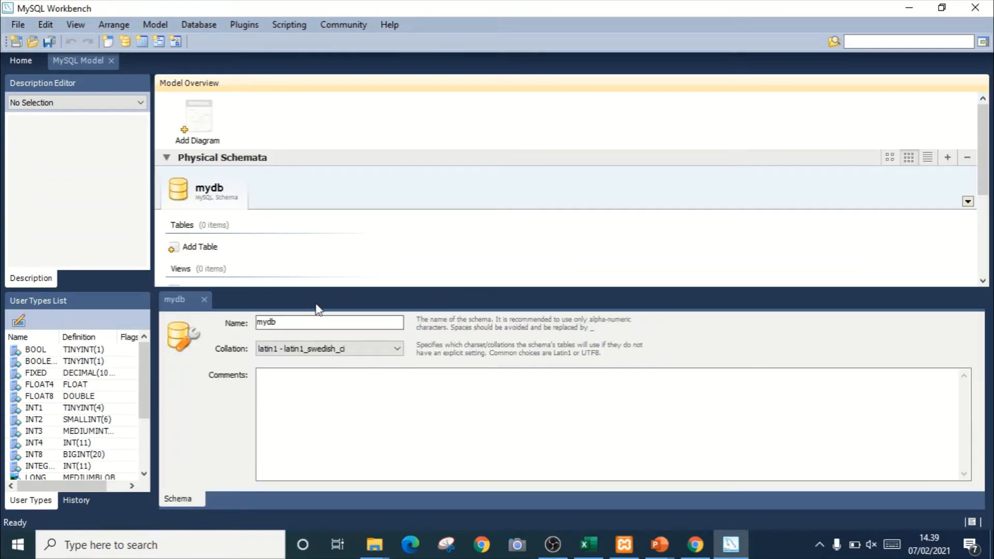
pyautogui.click(308, 319)
pyautogui.press('BackSpace')
pyautogui.press('BackSpace')
pyautogui.press('BackSpace')
pyautogui.press('BackSpace')
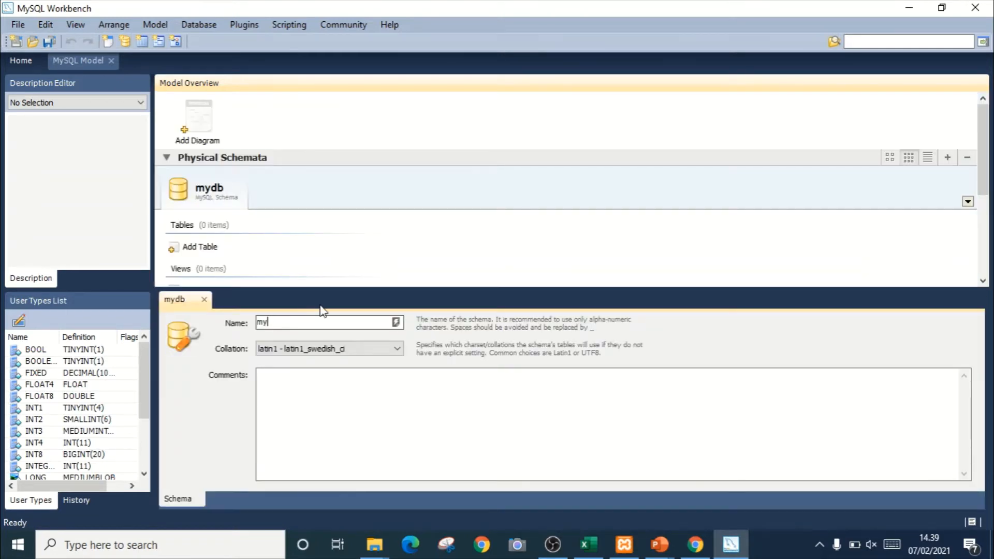
pyautogui.write('dbtoko')
pyautogui.press('Return')
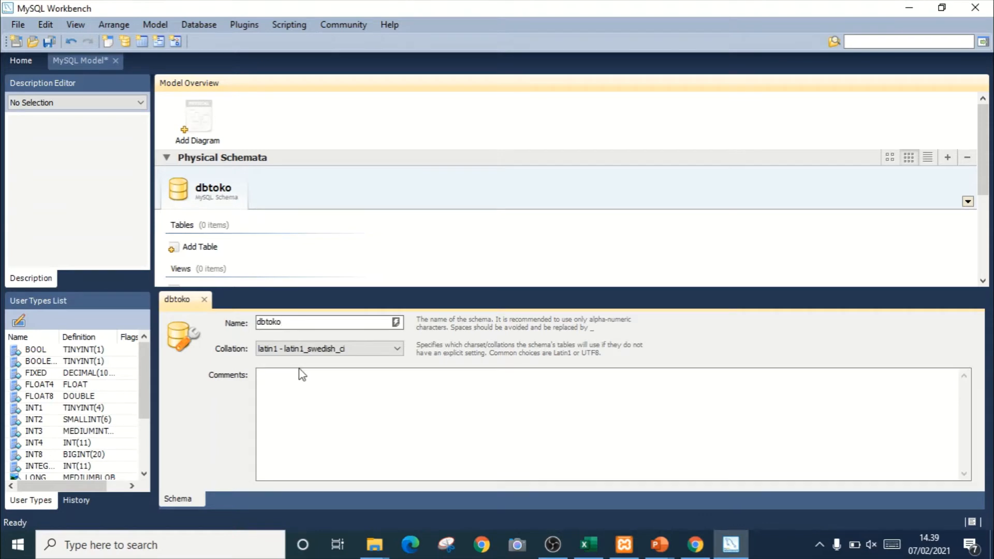
pyautogui.hotkey('alt', 'Tab')
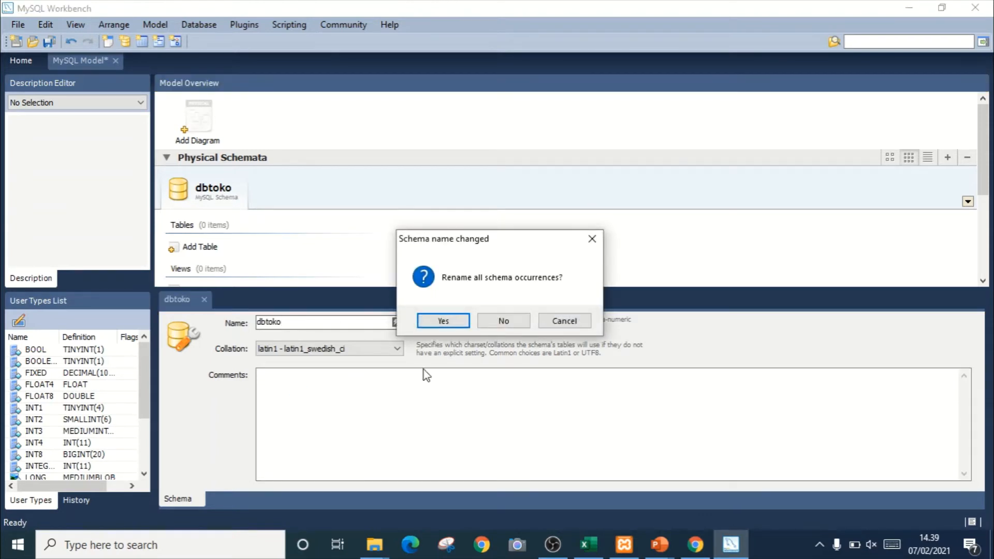
pyautogui.click(443, 321)
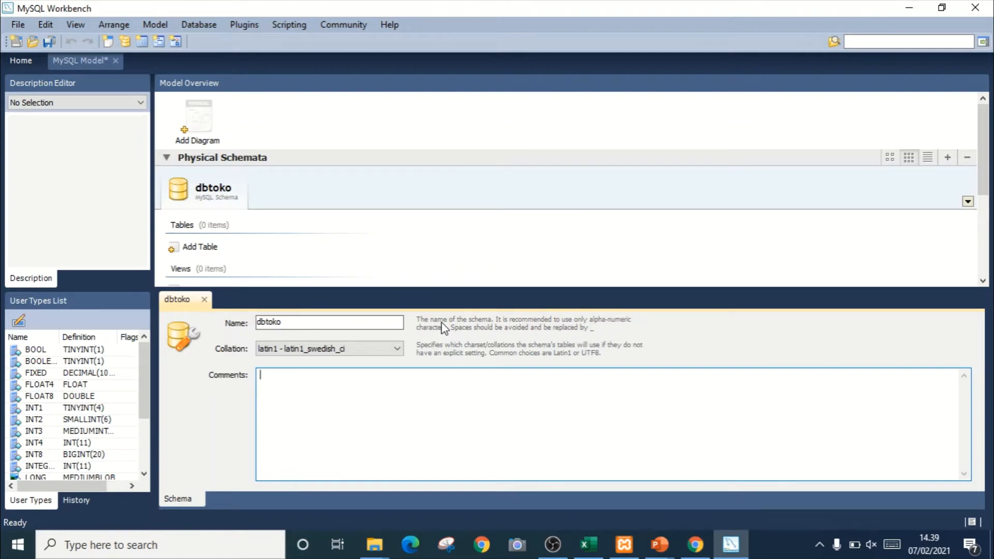
# Review the sales business process entities in the 11_desainDB.pptx presentation in PowerPoint and return to MySQL Workbench.
pyautogui.click(657, 548)
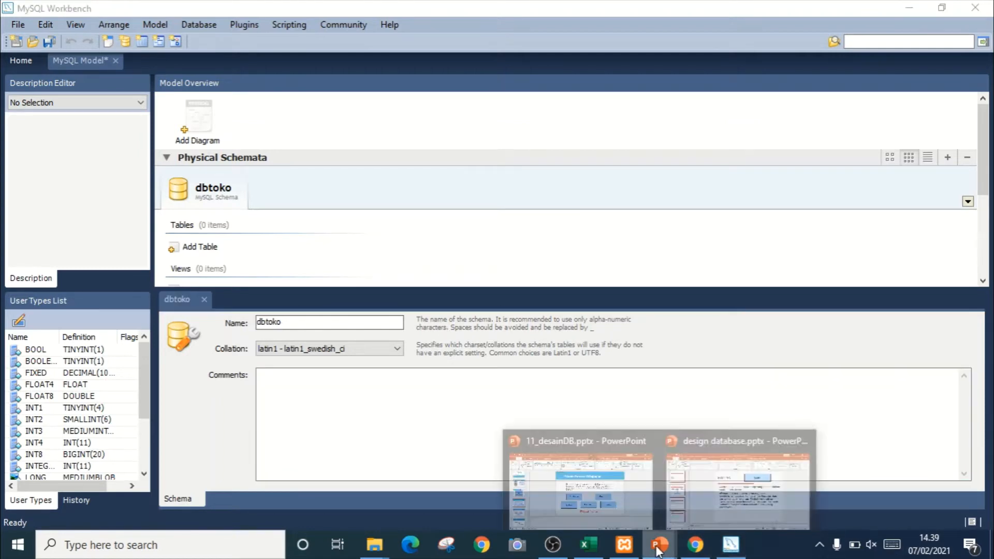
pyautogui.click(580, 481)
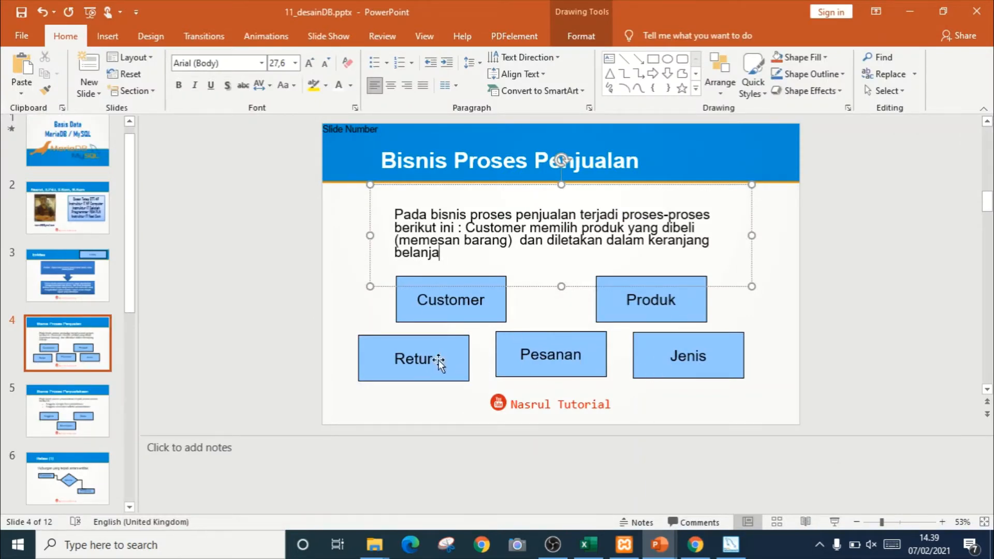
pyautogui.click(725, 548)
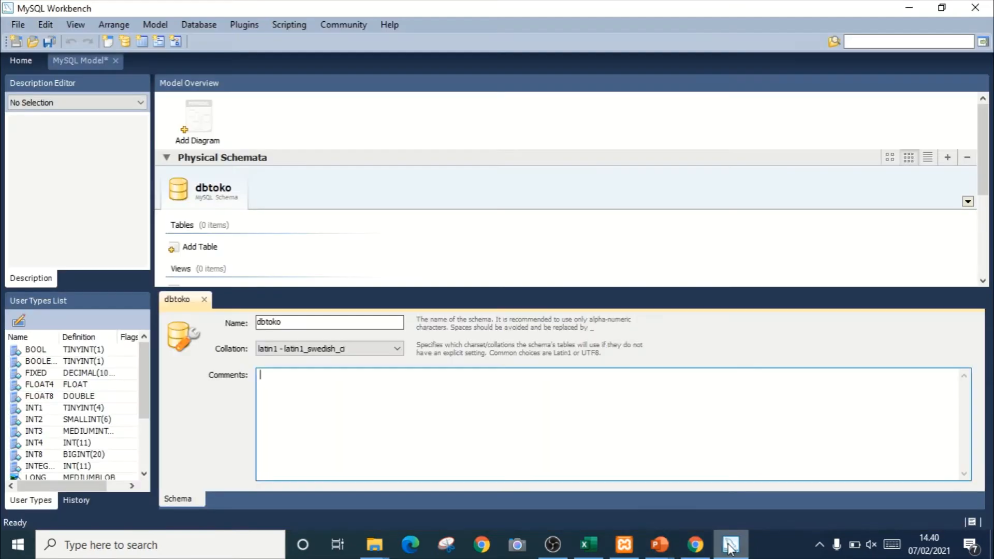
# Add an EER diagram to the dbtoko model and place a new table near the canvas's upper-left corner.
pyautogui.doubleClick(195, 128)
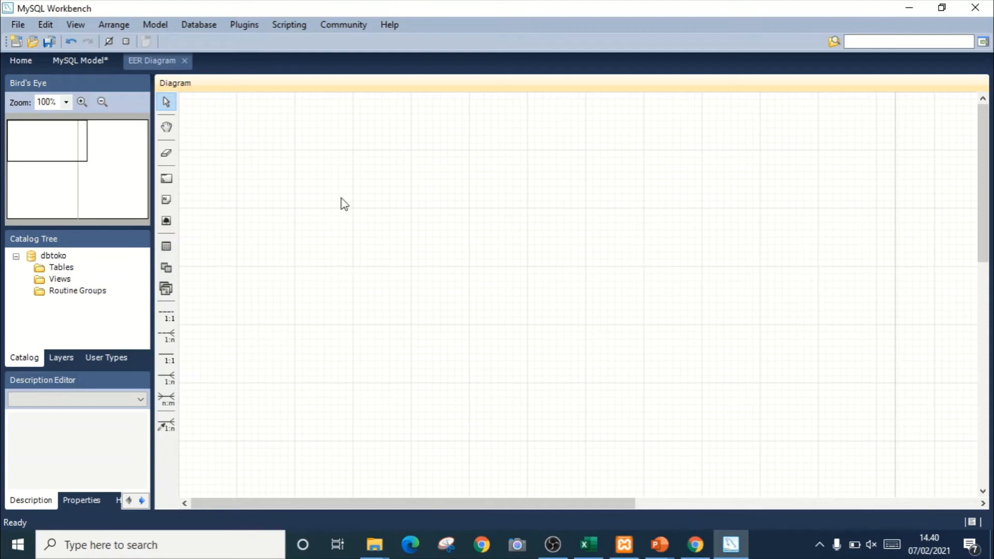
pyautogui.click(172, 252)
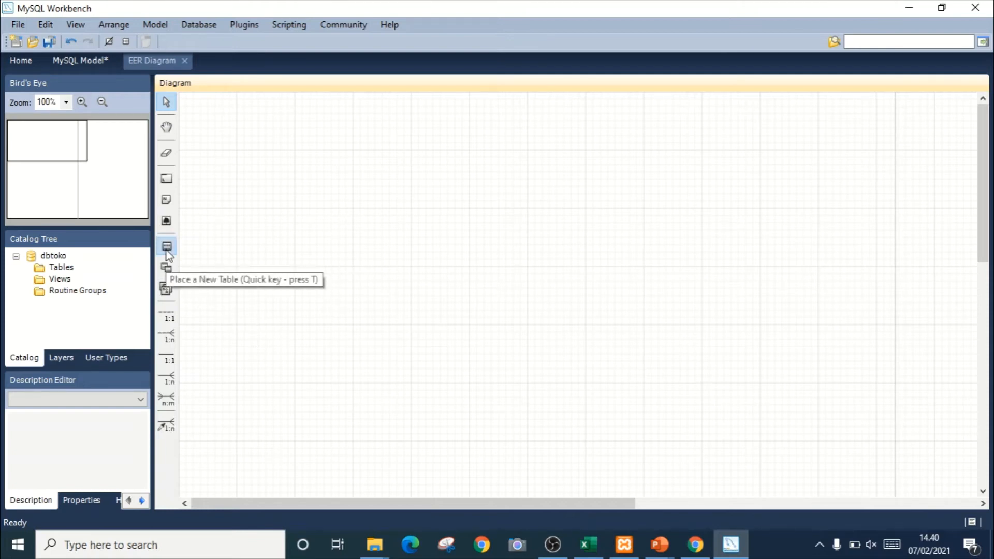
pyautogui.click(242, 138)
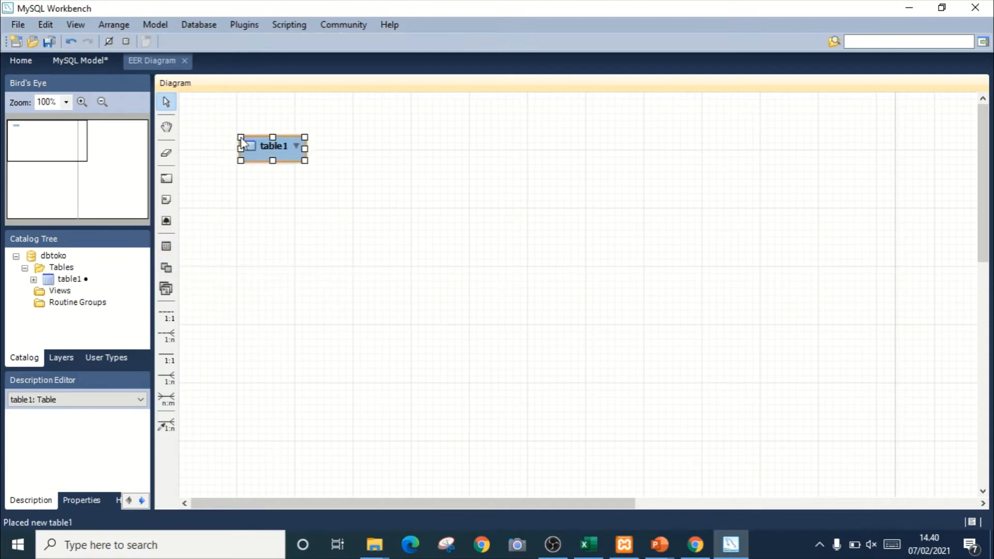
# Rename the new table as jenis and widen its box in the diagram so the full name fits.
pyautogui.doubleClick(288, 154)
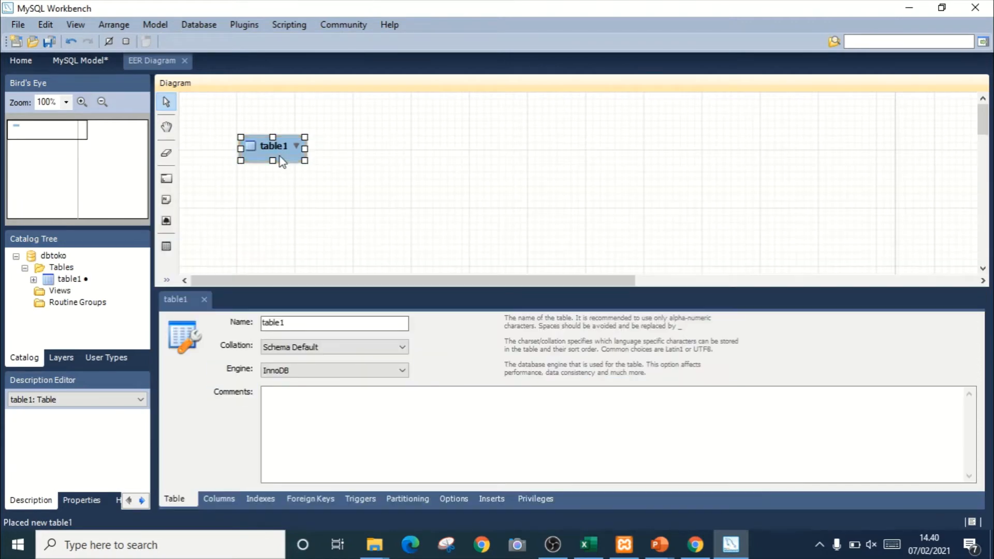
pyautogui.click(324, 321)
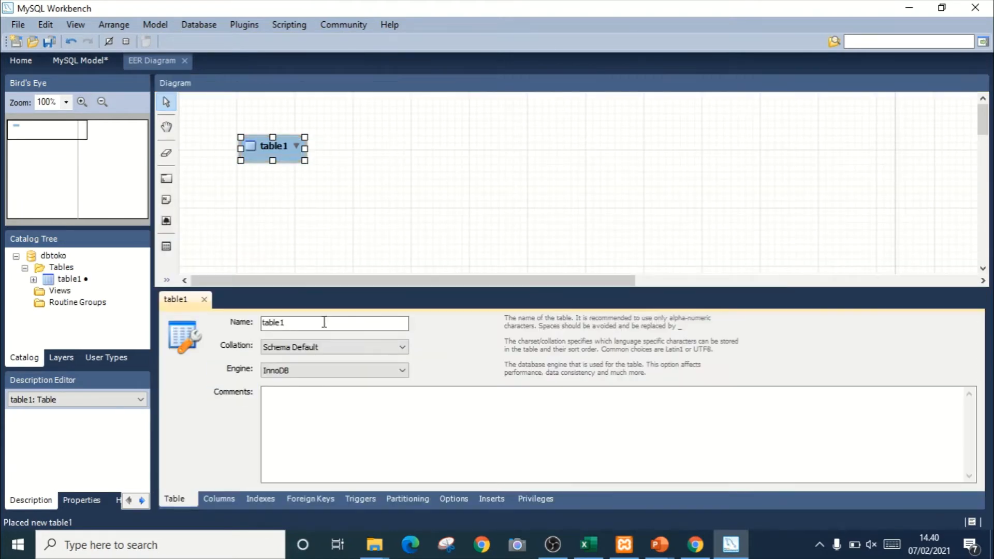
pyautogui.press('BackSpace')
pyautogui.press('BackSpace')
pyautogui.write('jenis')
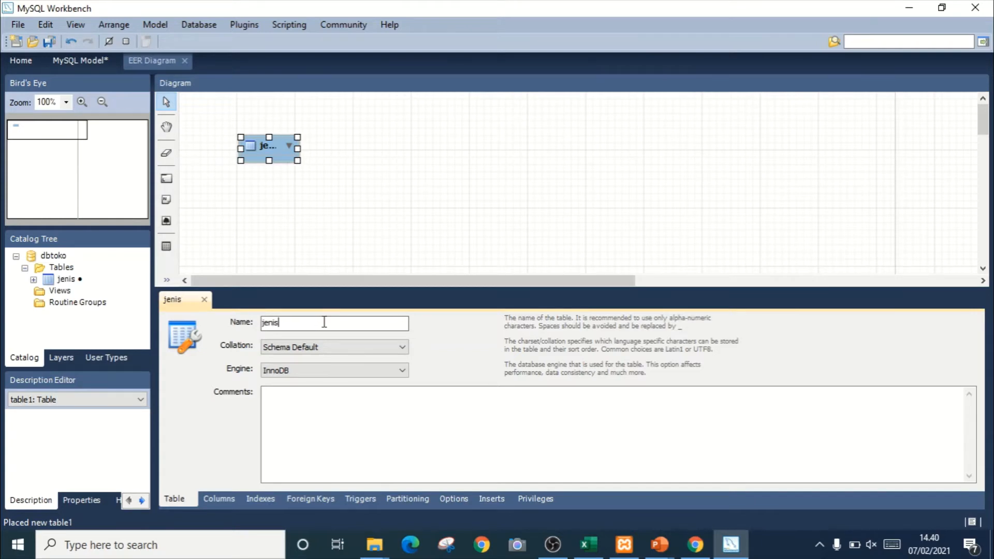
pyautogui.moveTo(297, 150); pyautogui.dragTo(324, 150)
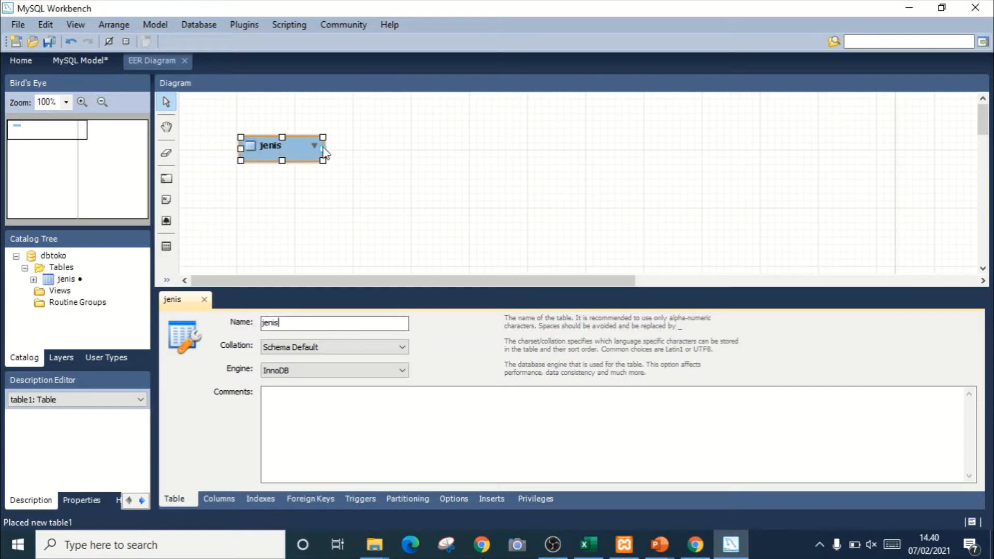
# Open the column definitions of the jenis table and enlarge the screen to 200% with Windows Magnifier.
pyautogui.click(212, 498)
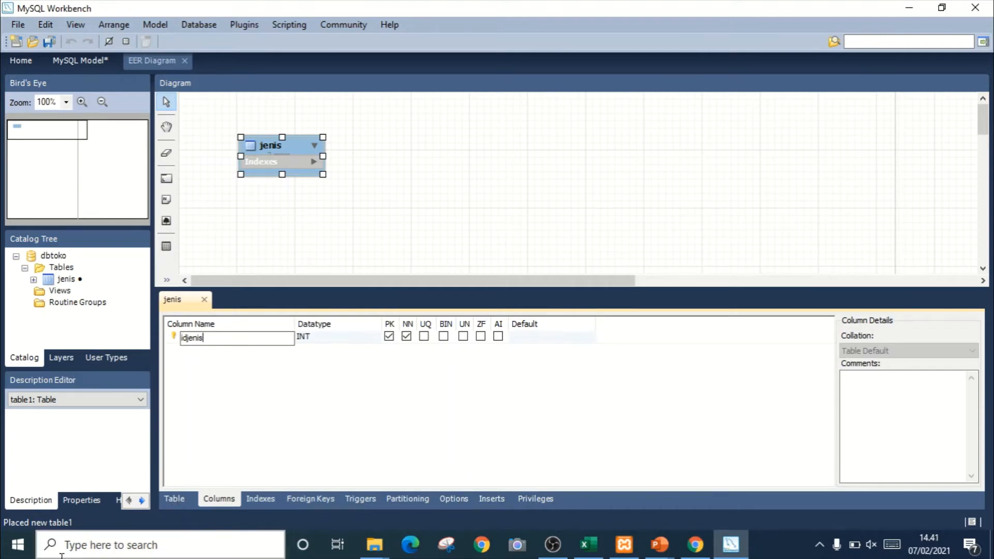
pyautogui.click(82, 545)
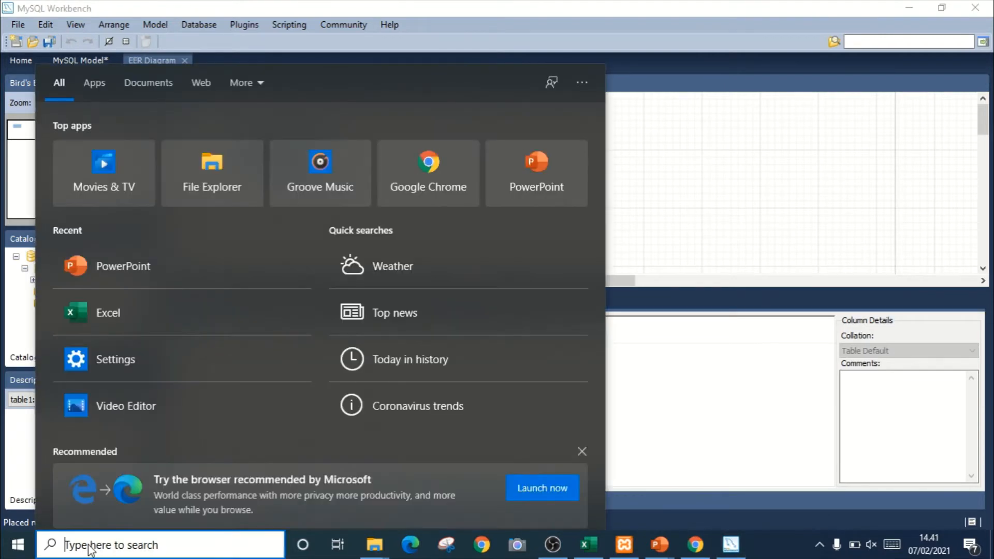
pyautogui.write('mag')
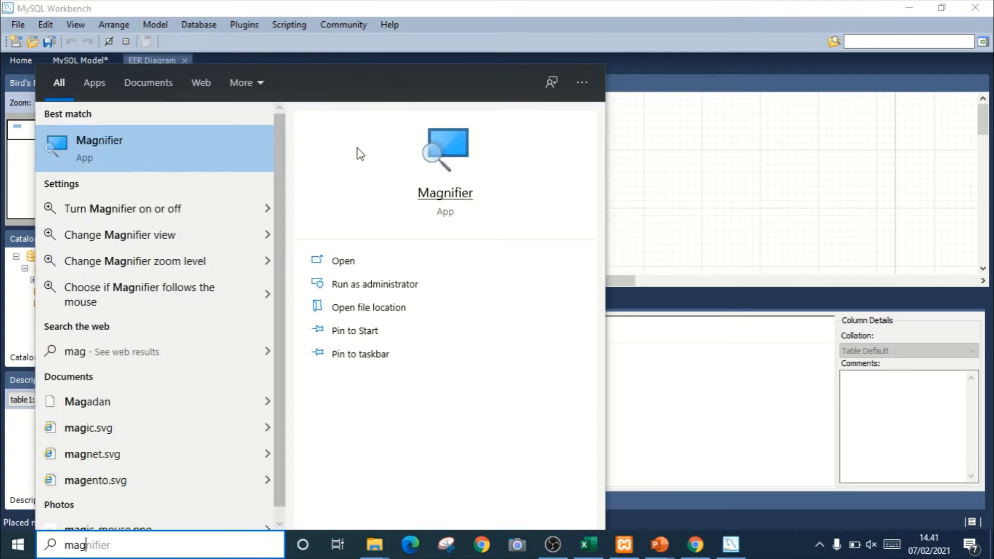
pyautogui.click(175, 147)
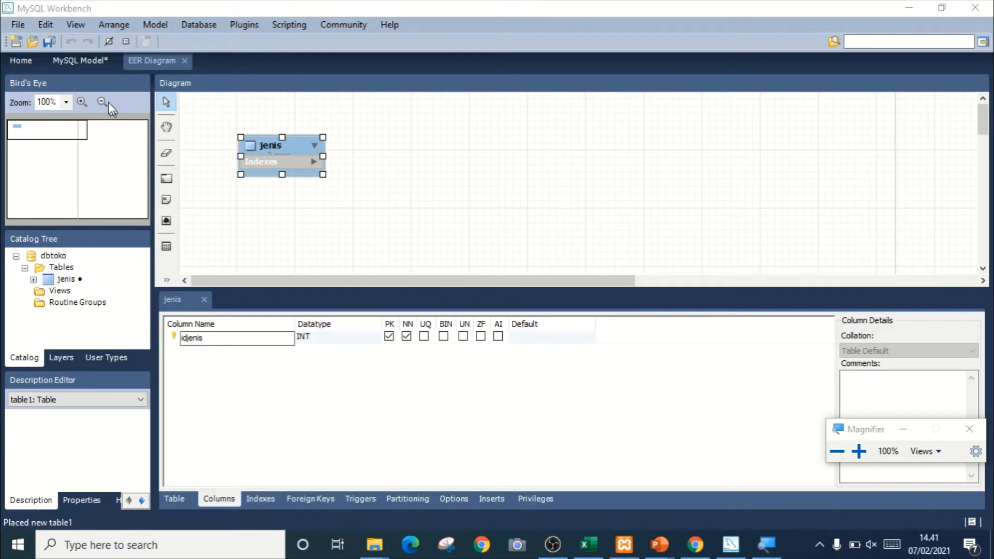
pyautogui.click(858, 451)
pyautogui.click(858, 453)
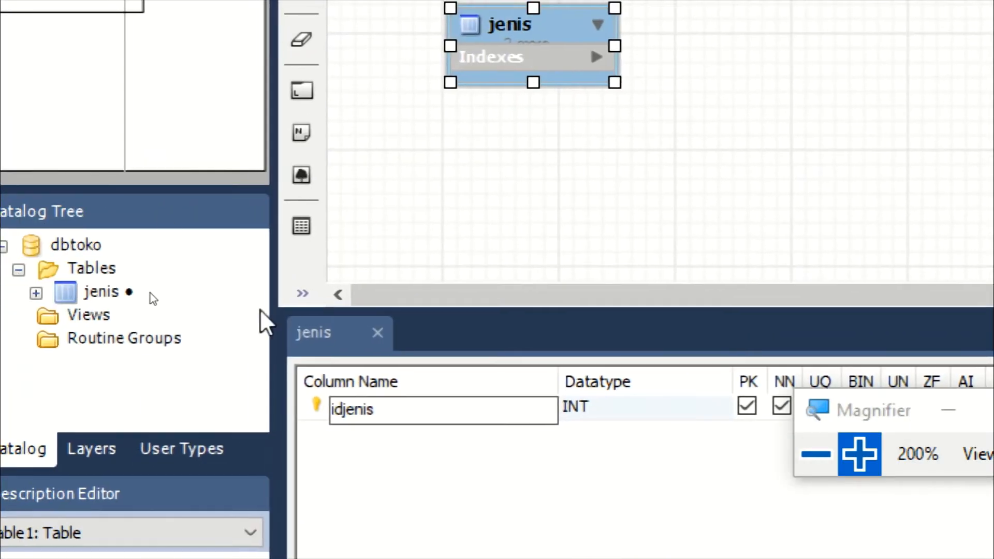
# Name the primary key column of the jenis table id and make it auto-incrementing.
pyautogui.click(460, 407)
pyautogui.press('BackSpace')
pyautogui.press('BackSpace')
pyautogui.press('BackSpace')
pyautogui.press('BackSpace')
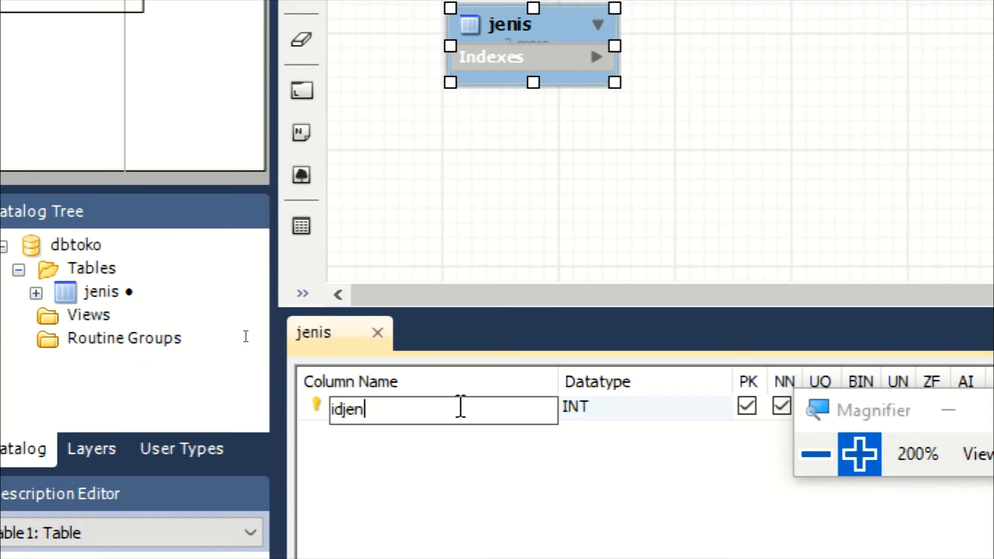
pyautogui.press('BackSpace')
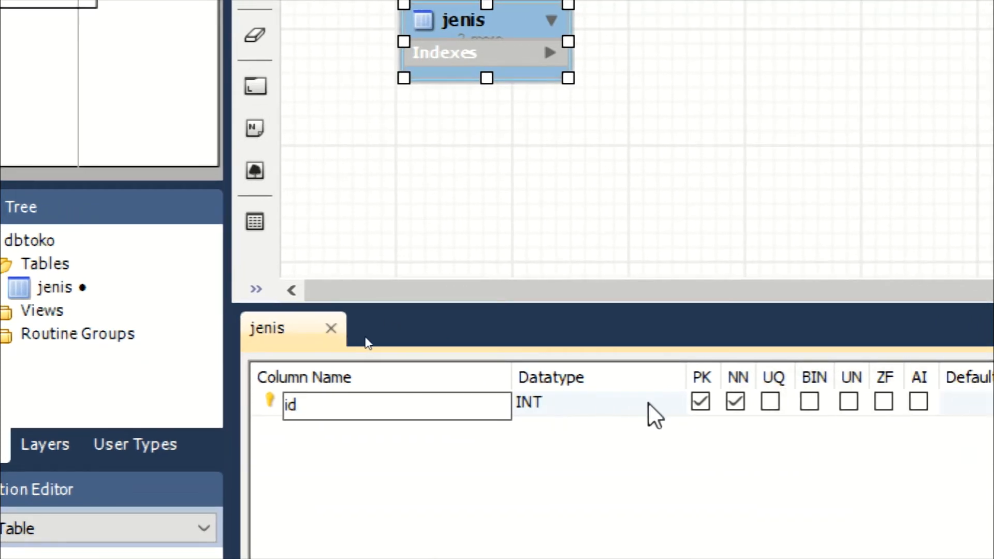
pyautogui.click(921, 405)
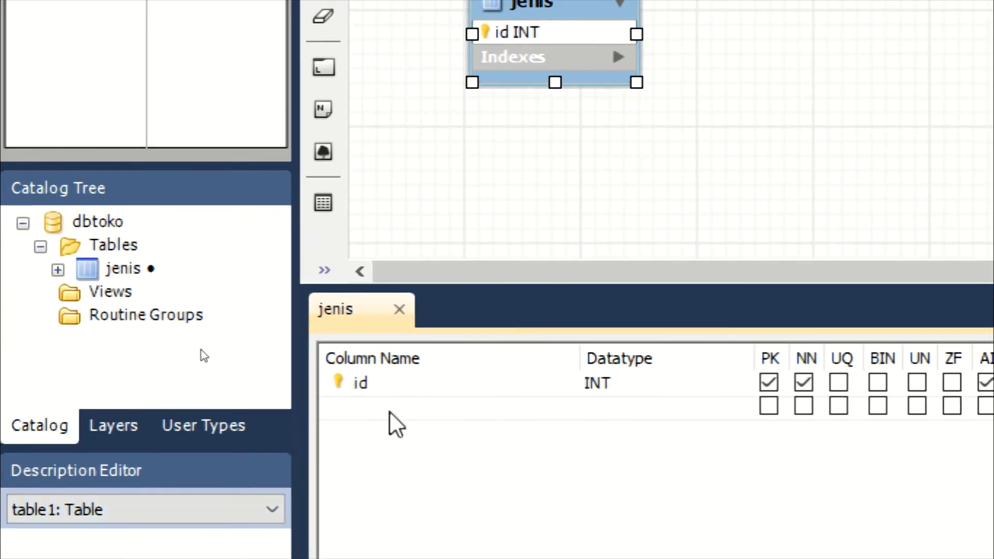
# Add a VARCHAR(45) column named nama to the jenis table, mark it not null and unique, and close the table editor.
pyautogui.click(310, 423)
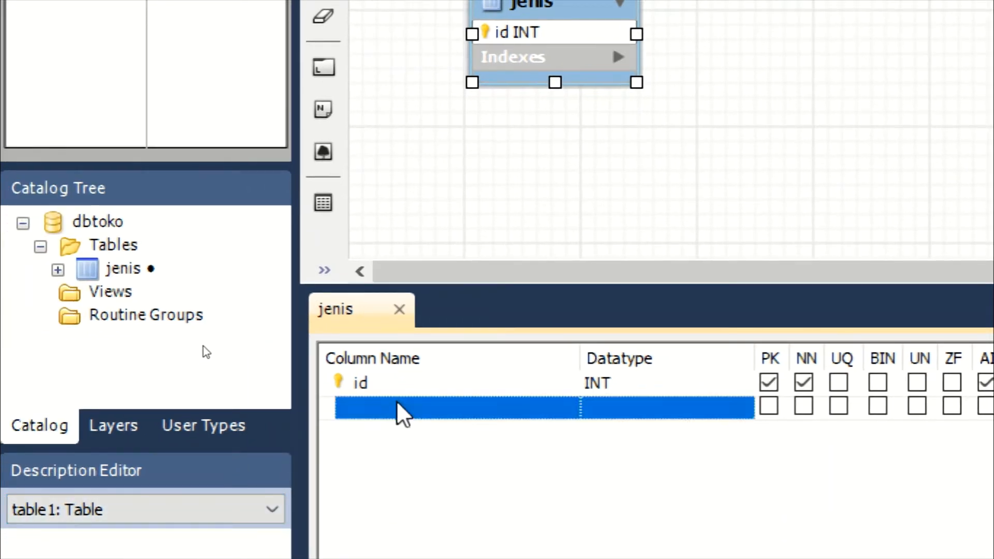
pyautogui.click(398, 404)
pyautogui.write('nama')
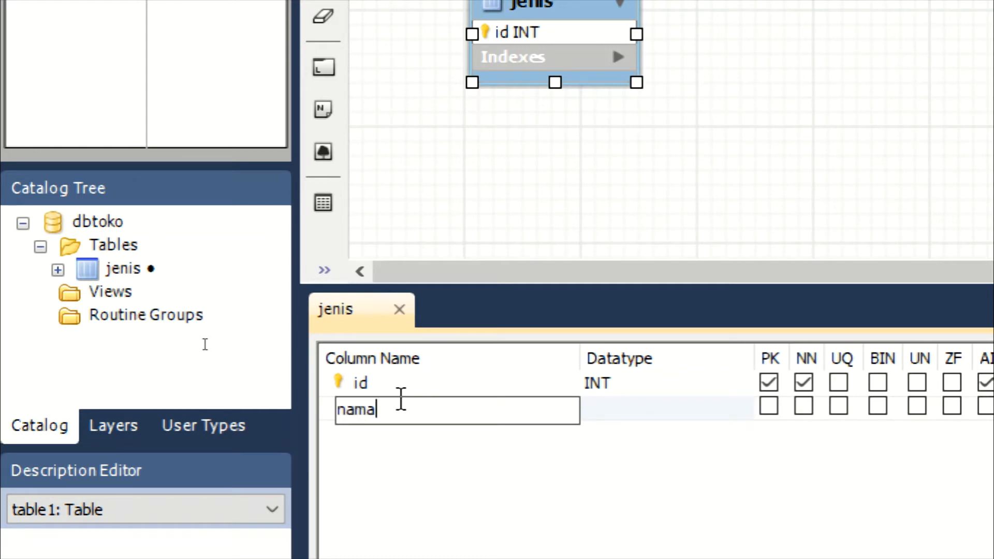
pyautogui.click(667, 408)
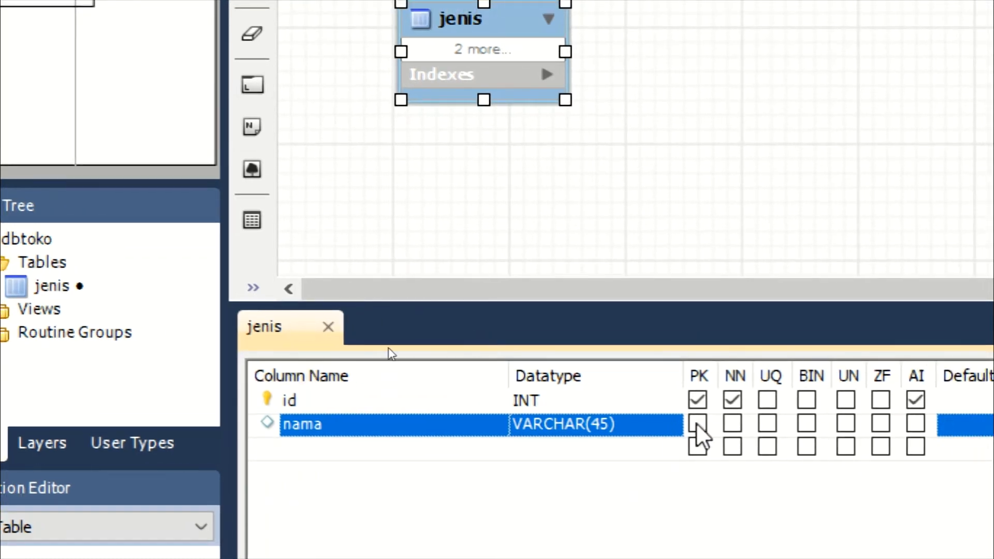
pyautogui.click(770, 425)
pyautogui.click(731, 422)
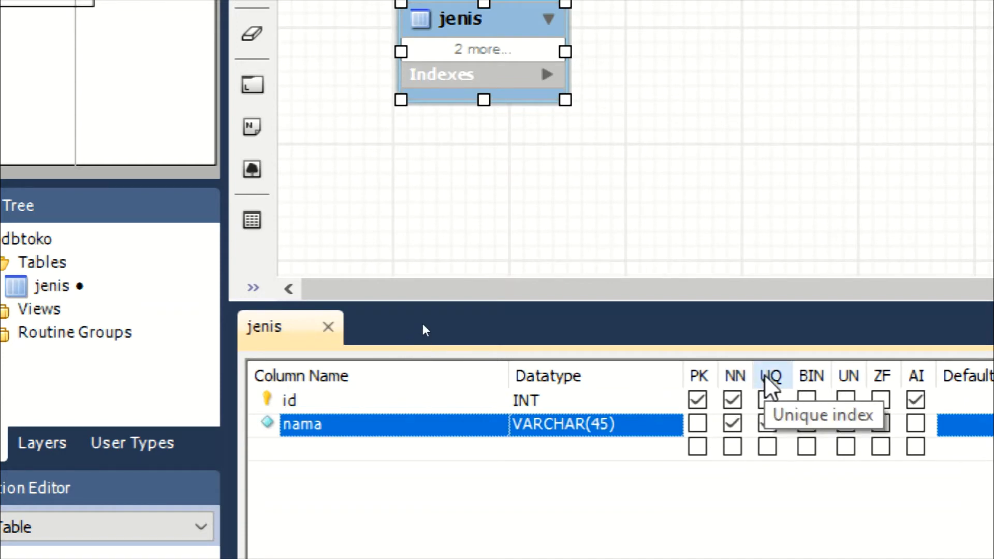
pyautogui.click(726, 412)
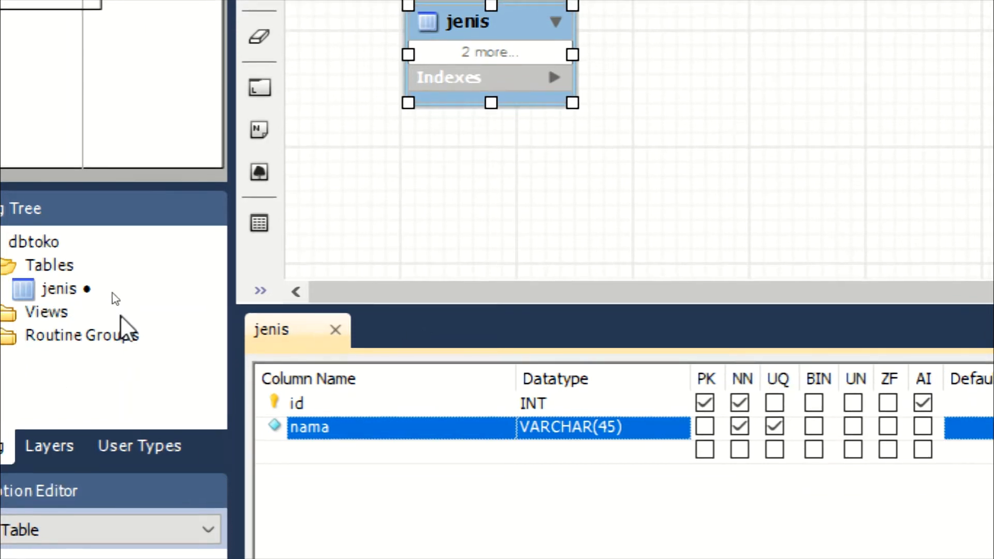
pyautogui.click(339, 331)
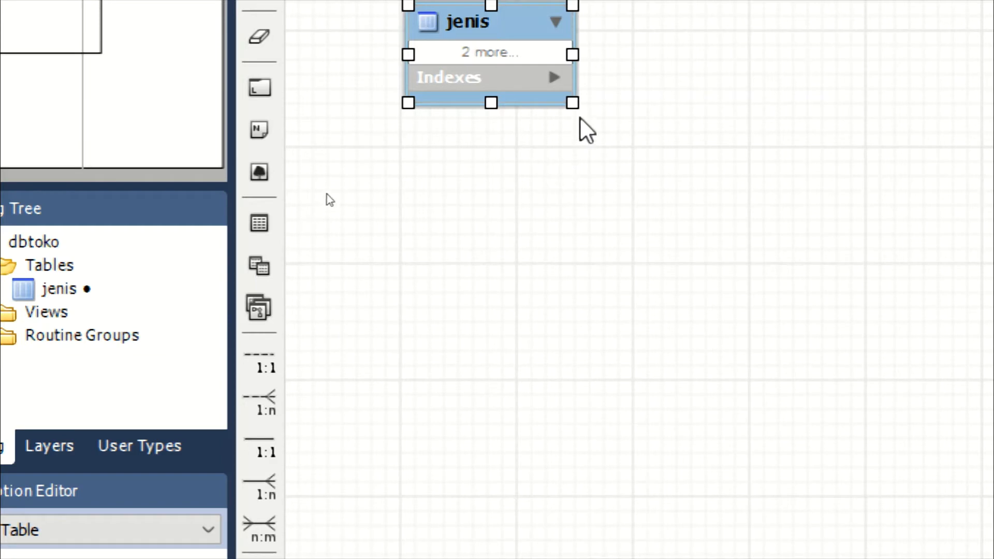
# Resize and reposition the jenis table box in the diagram to fit its two columns and expanded index list.
pyautogui.moveTo(573, 102); pyautogui.dragTo(617, 138)
pyautogui.click(611, 125)
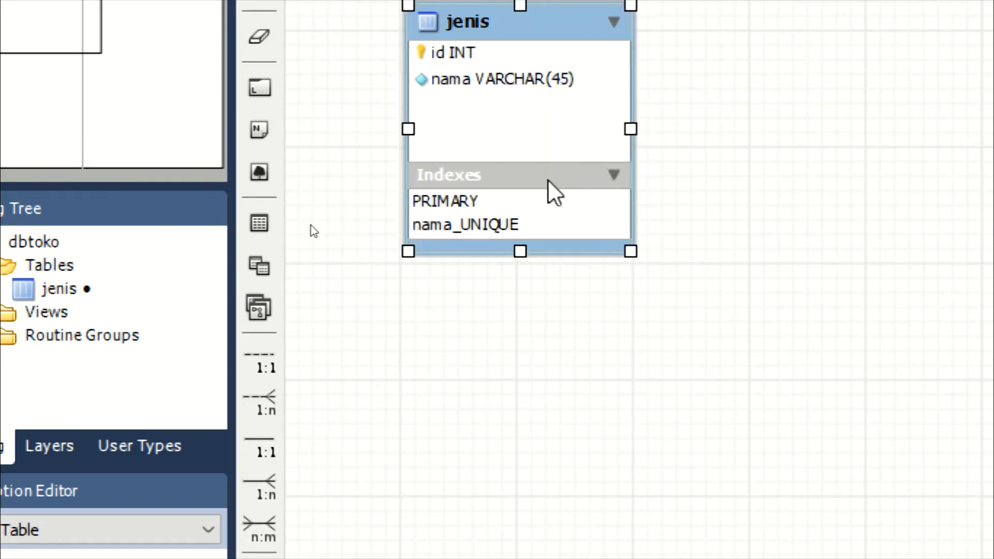
pyautogui.moveTo(629, 245); pyautogui.dragTo(548, 257)
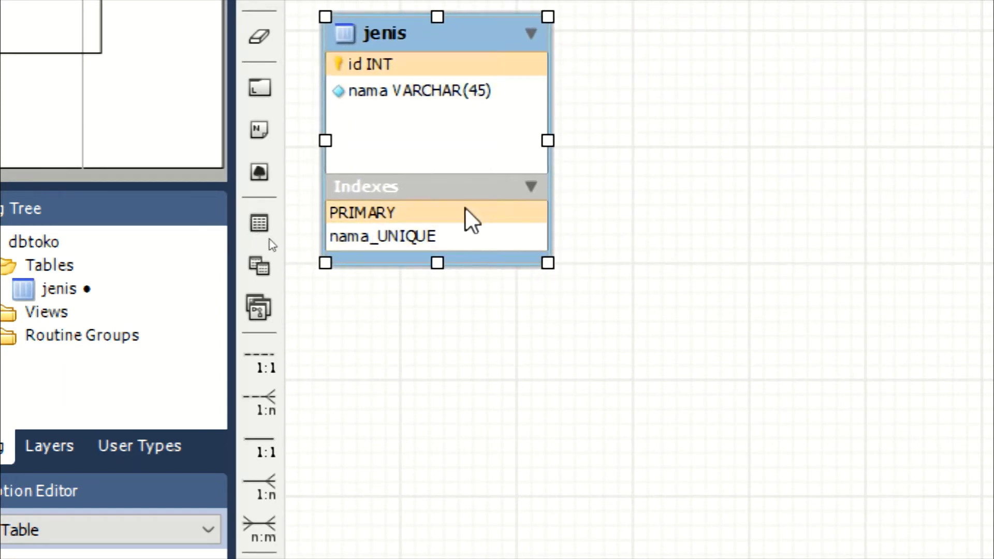
pyautogui.moveTo(465, 207)
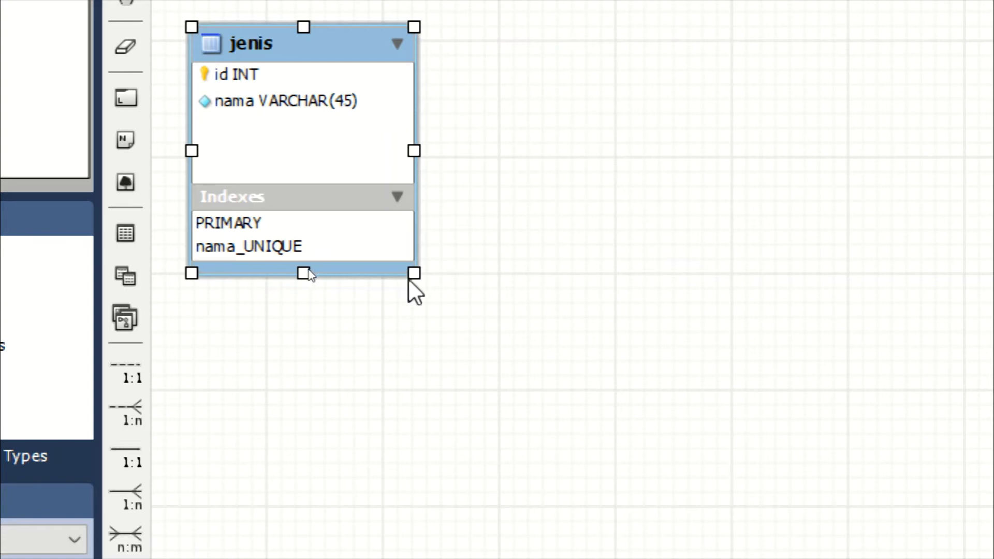
pyautogui.moveTo(413, 273); pyautogui.dragTo(411, 215)
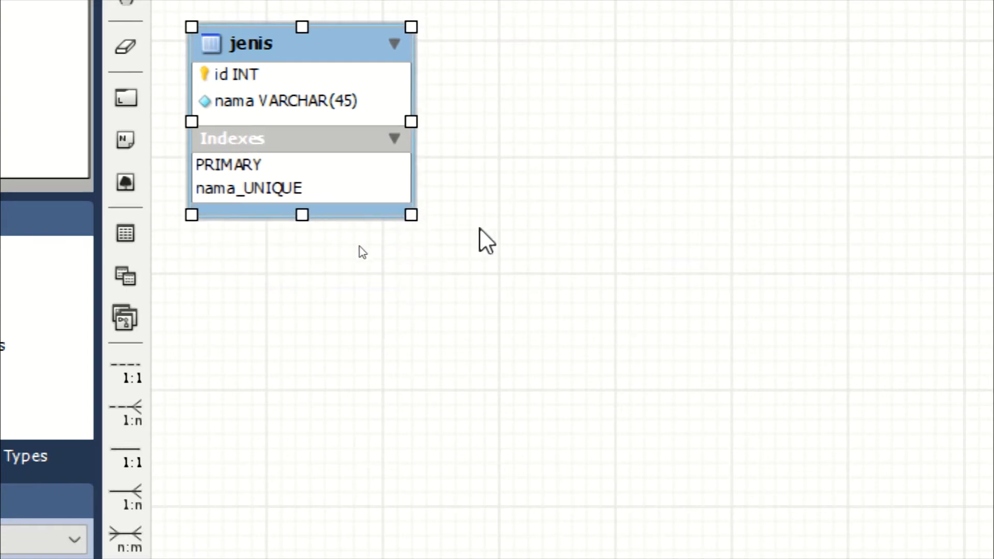
pyautogui.click(523, 248)
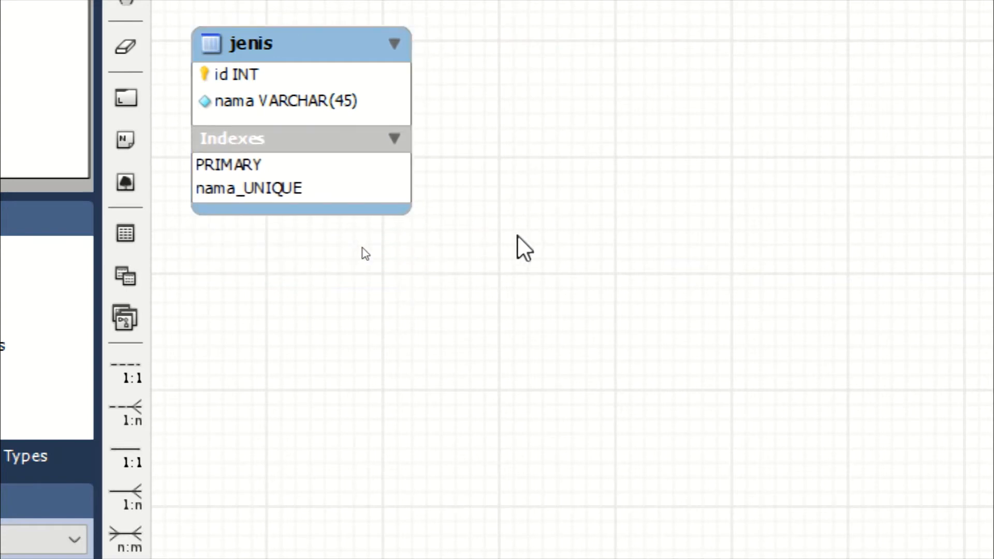
pyautogui.rightClick(327, 73)
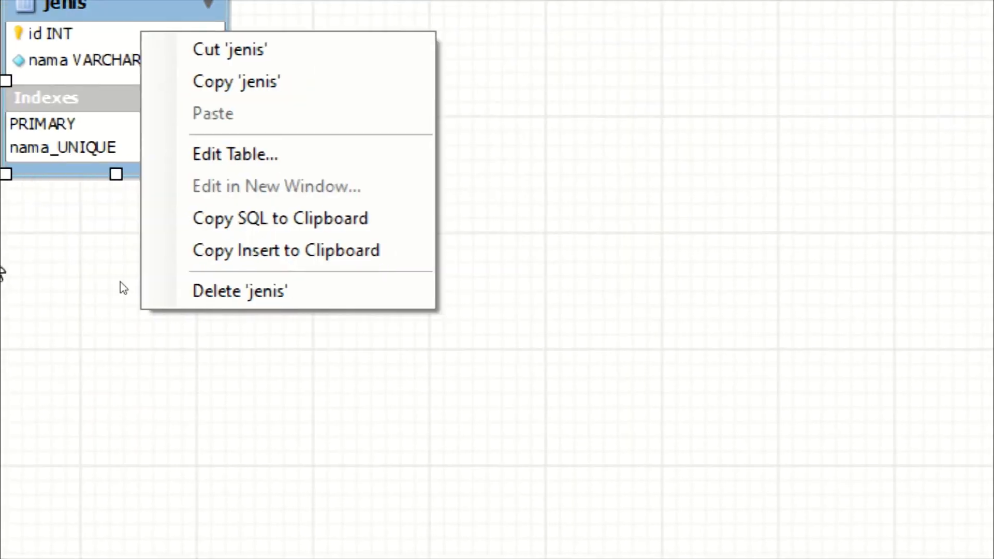
pyautogui.click(333, 350)
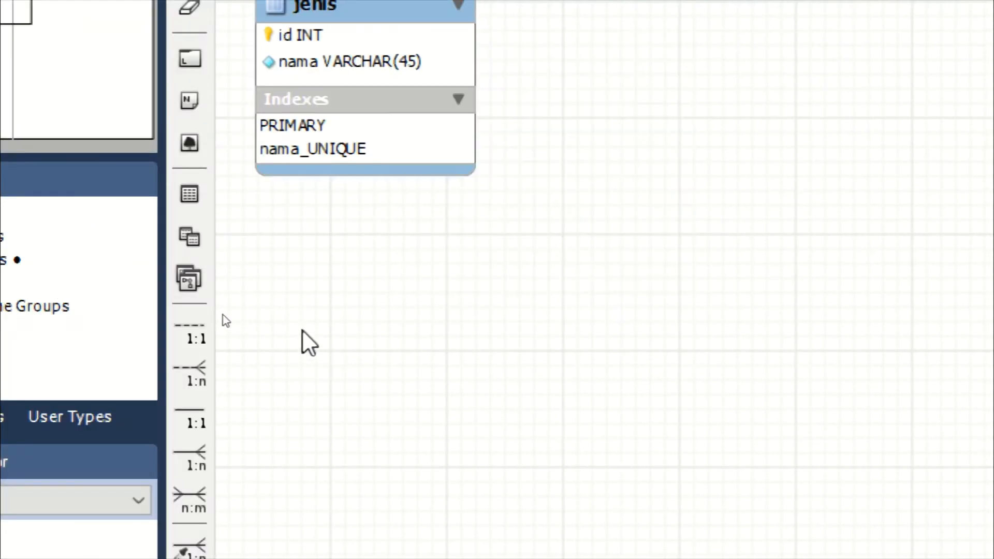
# Place a new table on the diagram below and beside the jenis table and name it produk.
pyautogui.click(189, 194)
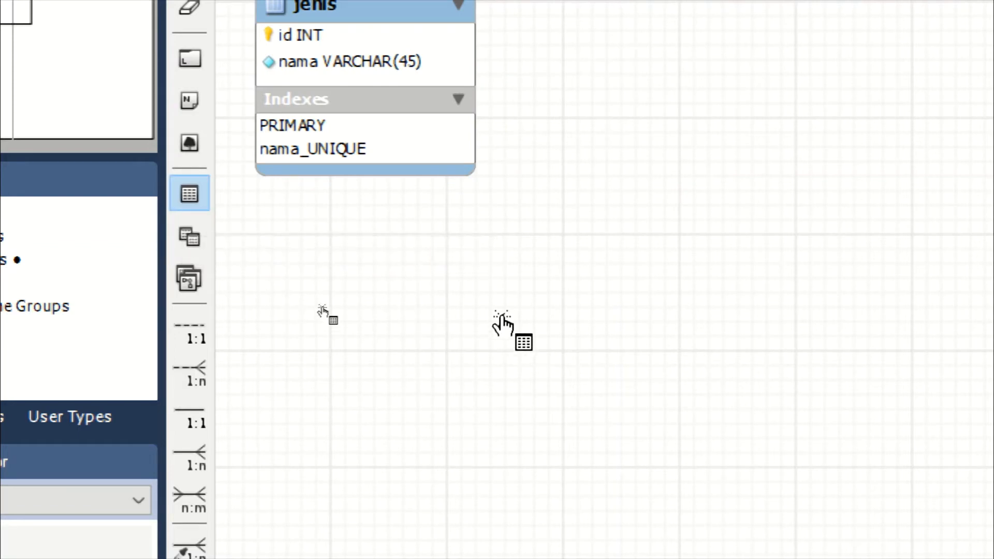
pyautogui.click(515, 244)
pyautogui.doubleClick(573, 259)
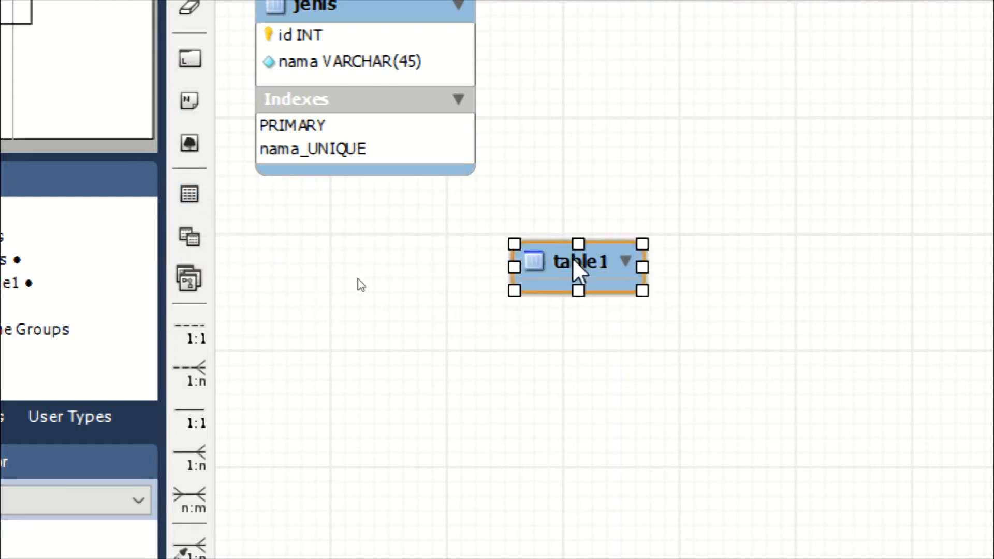
pyautogui.click(490, 345)
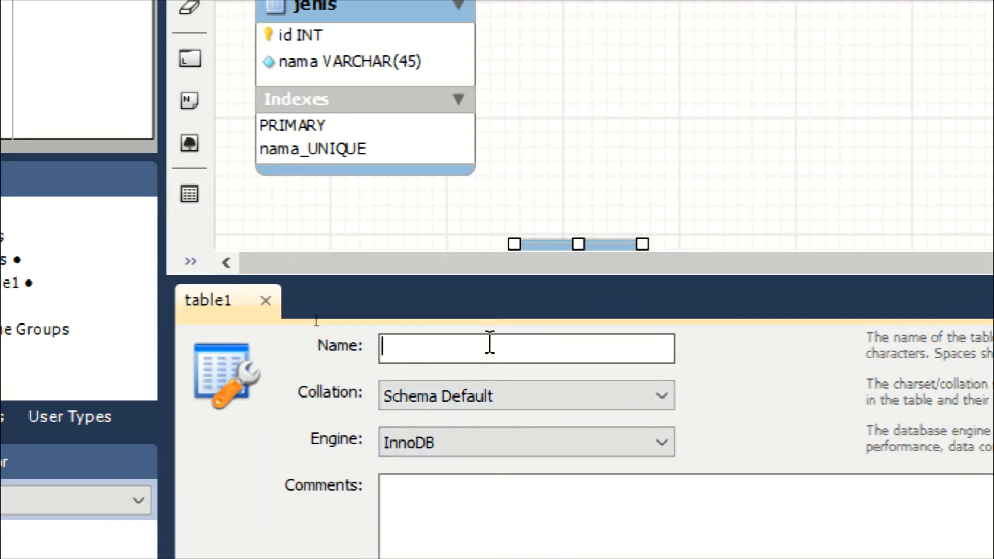
pyautogui.write('produk')
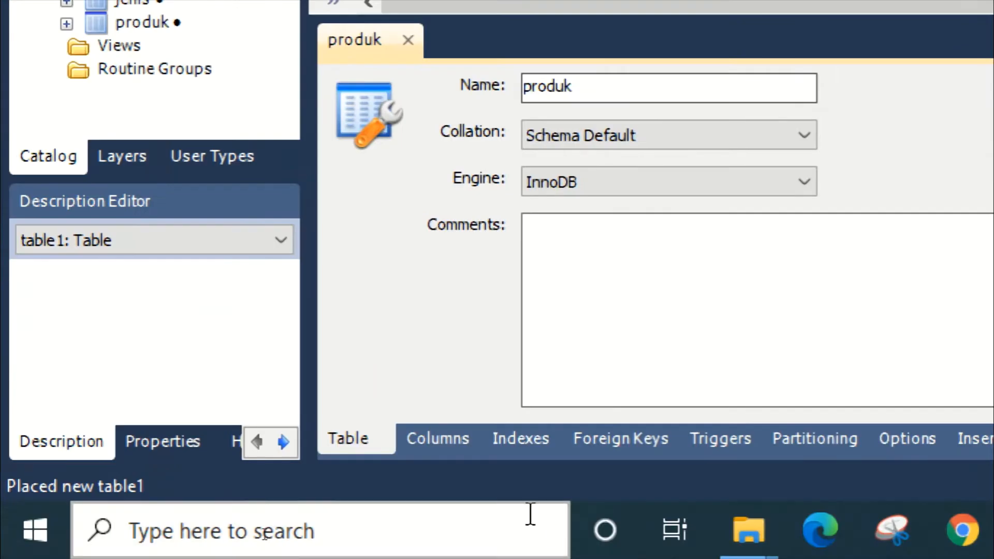
# Name the primary key column of the produk table id and make it auto-incrementing.
pyautogui.click(449, 446)
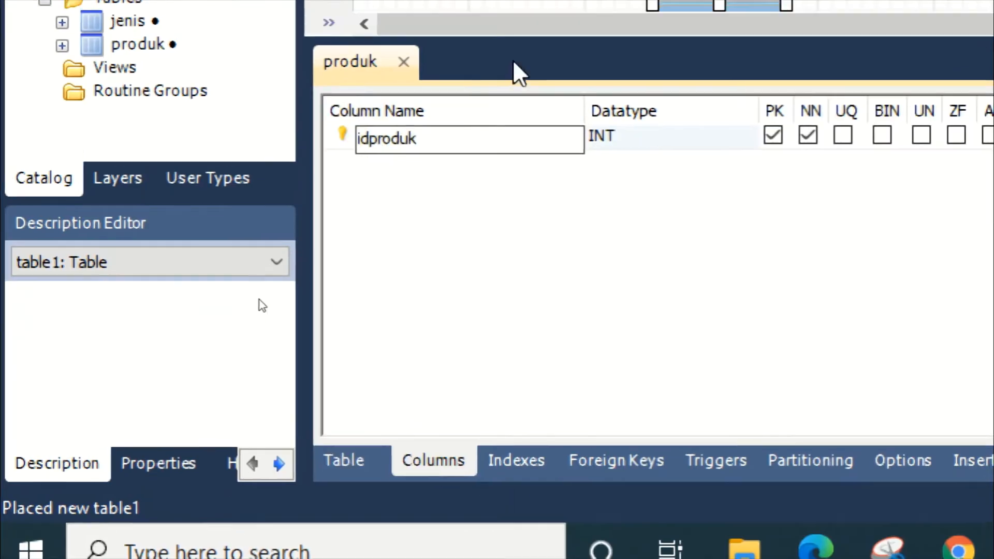
pyautogui.press('BackSpace')
pyautogui.press('BackSpace')
pyautogui.press('BackSpace')
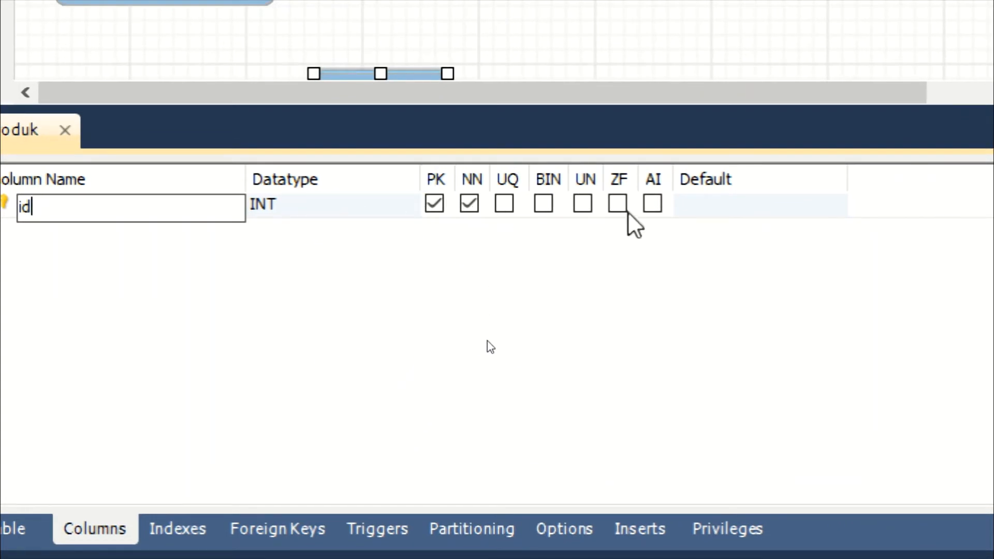
pyautogui.click(652, 204)
# Add a column named kode to the produk table with data type CHAR, marked not null and unique.
pyautogui.doubleClick(118, 232)
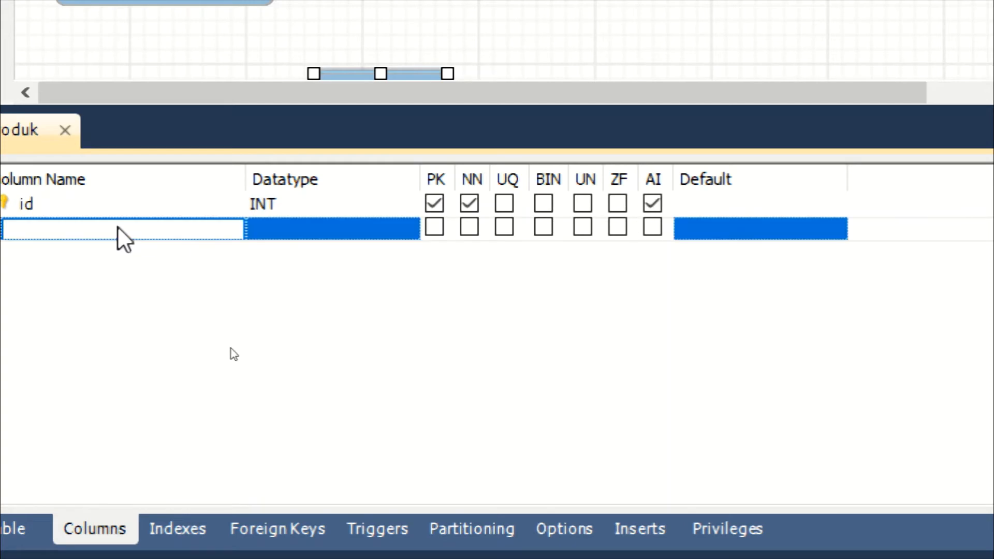
pyautogui.write('kode')
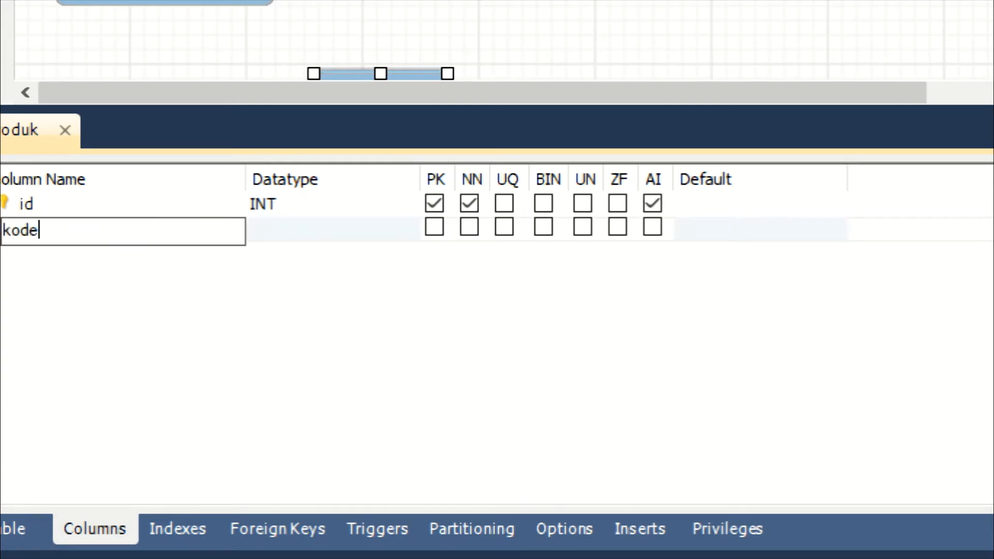
pyautogui.click(334, 231)
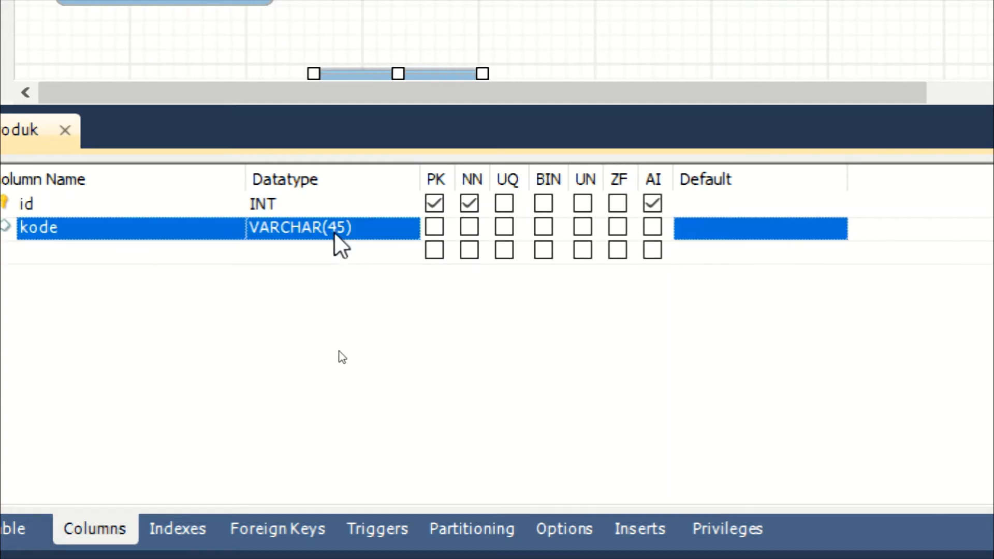
pyautogui.click(402, 227)
pyautogui.click(404, 228)
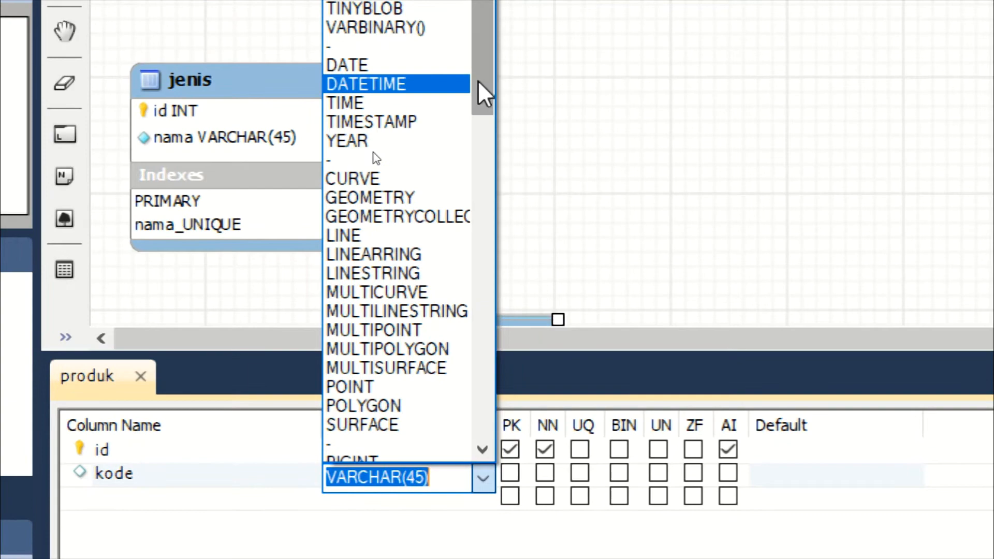
pyautogui.moveTo(464, 27); pyautogui.dragTo(482, 117)
pyautogui.moveTo(495, 170); pyautogui.dragTo(480, 36)
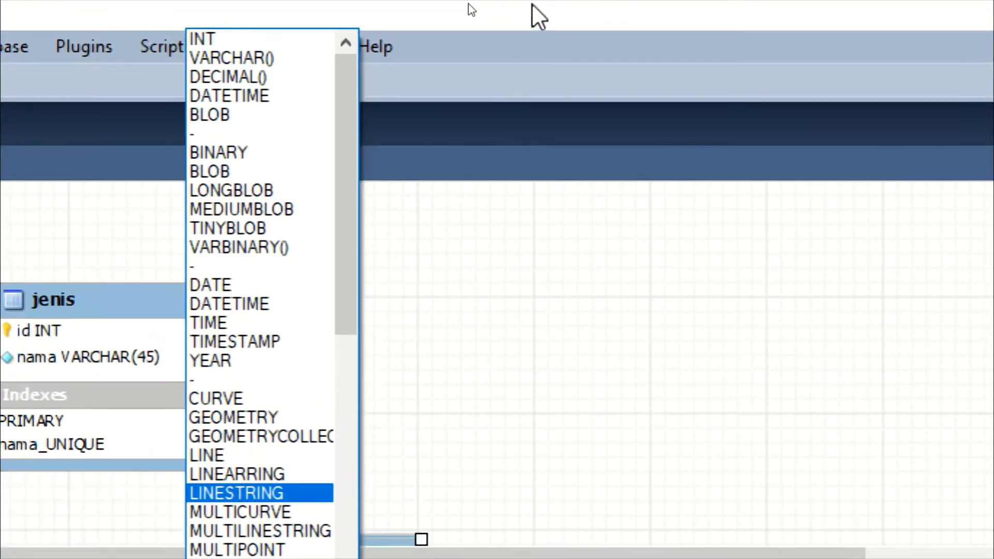
pyautogui.moveTo(258, 146); pyautogui.dragTo(272, 391)
pyautogui.click(158, 291)
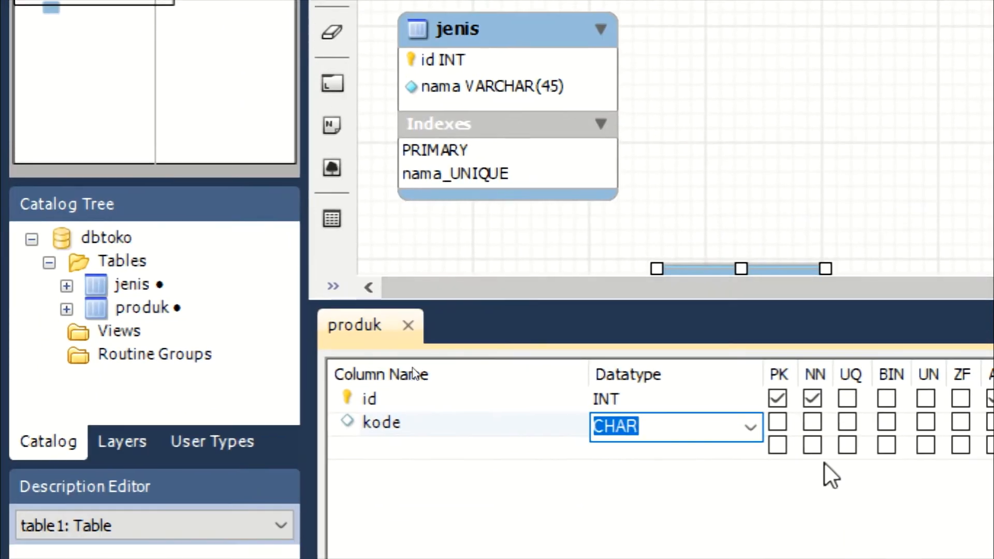
pyautogui.click(813, 423)
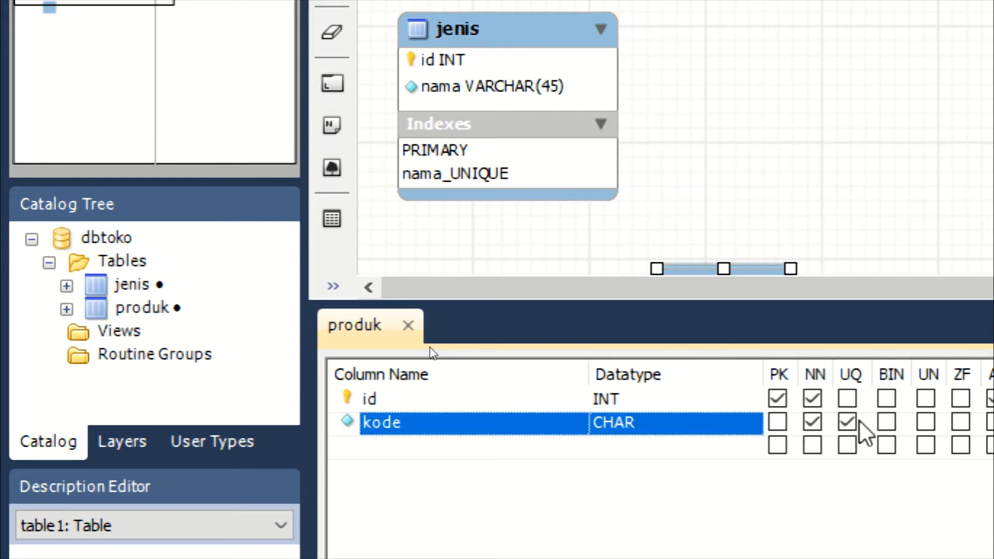
pyautogui.click(852, 422)
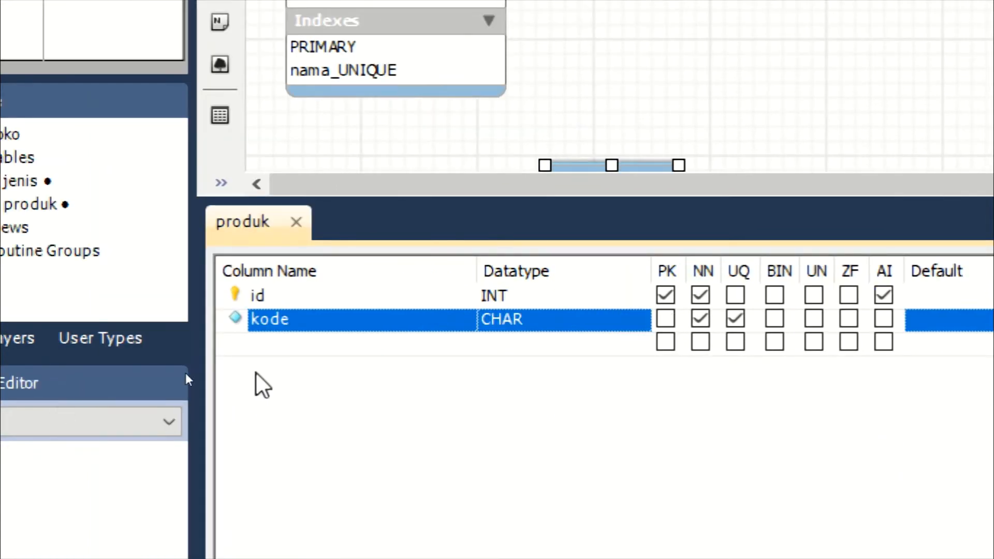
# Add a VARCHAR(45) column named nama to the produk table and mark it not null.
pyautogui.doubleClick(303, 344)
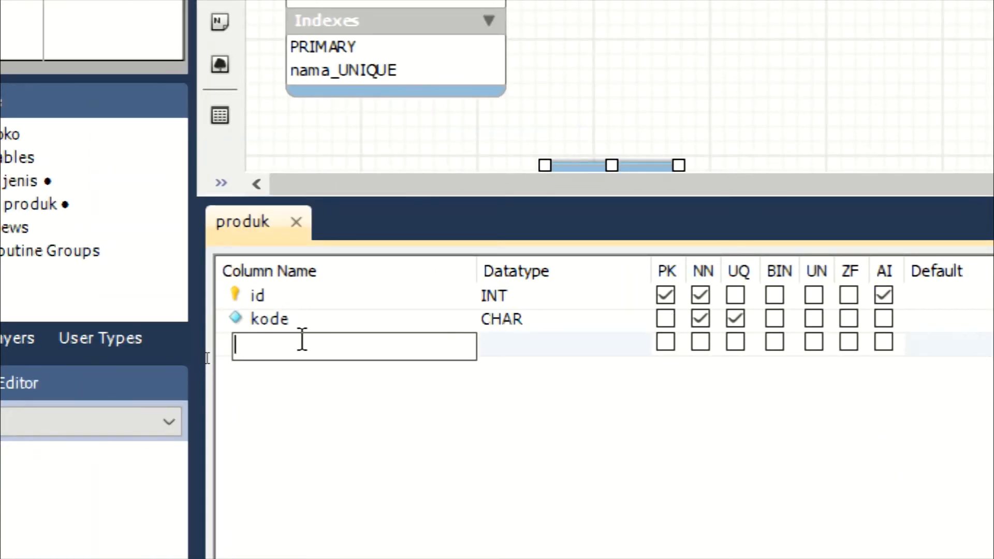
pyautogui.write('nama')
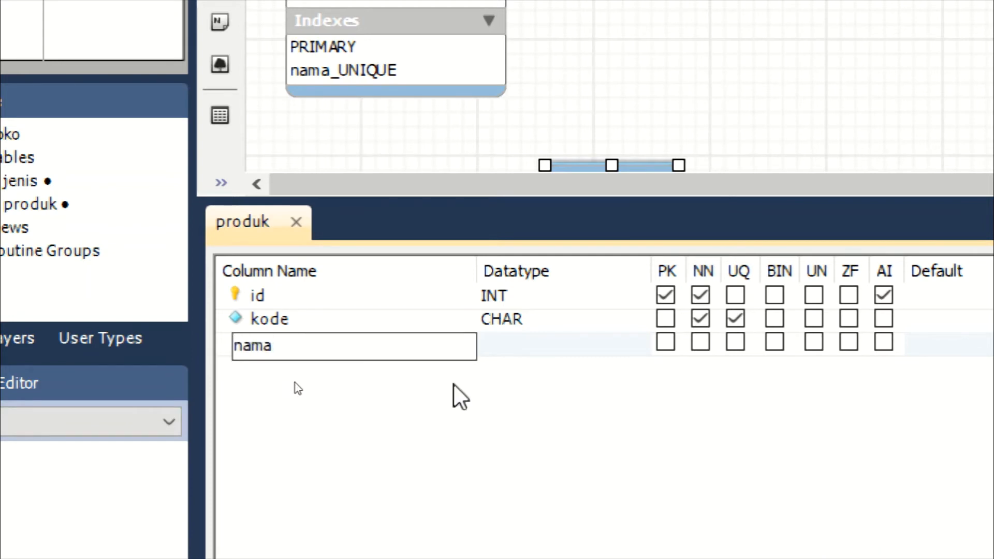
pyautogui.press('Return')
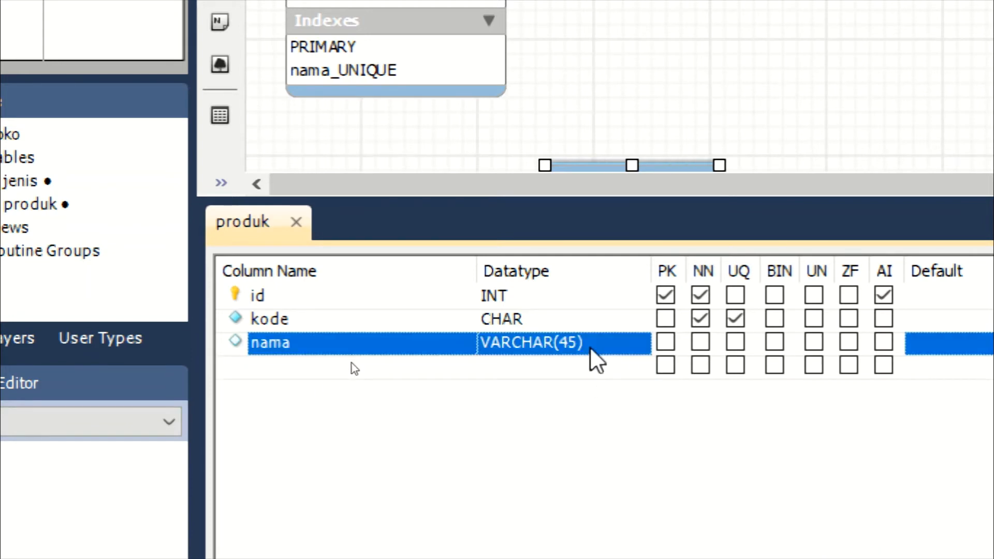
pyautogui.click(701, 344)
# Add a column named harga to the produk table with data type DOUBLE and mark it not null.
pyautogui.click(304, 369)
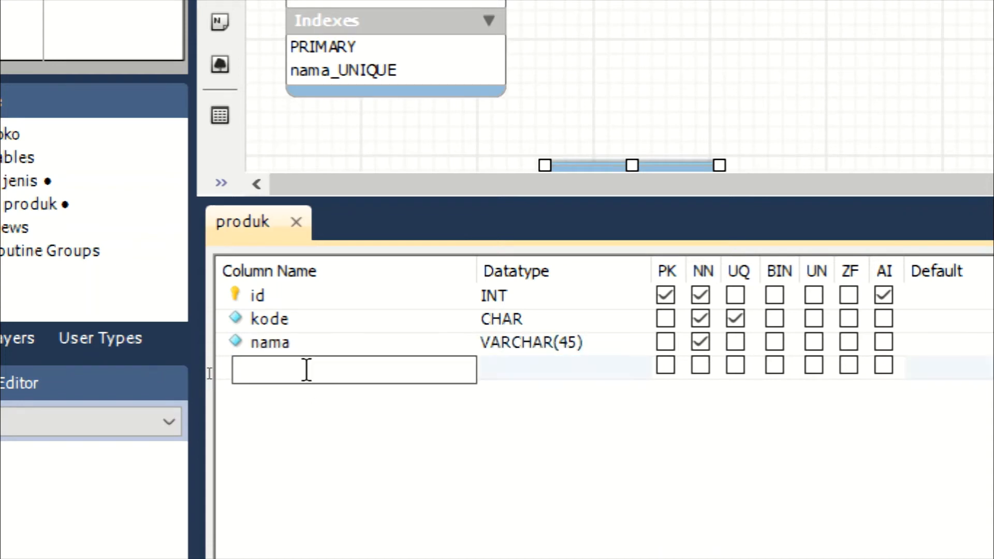
pyautogui.write('harga')
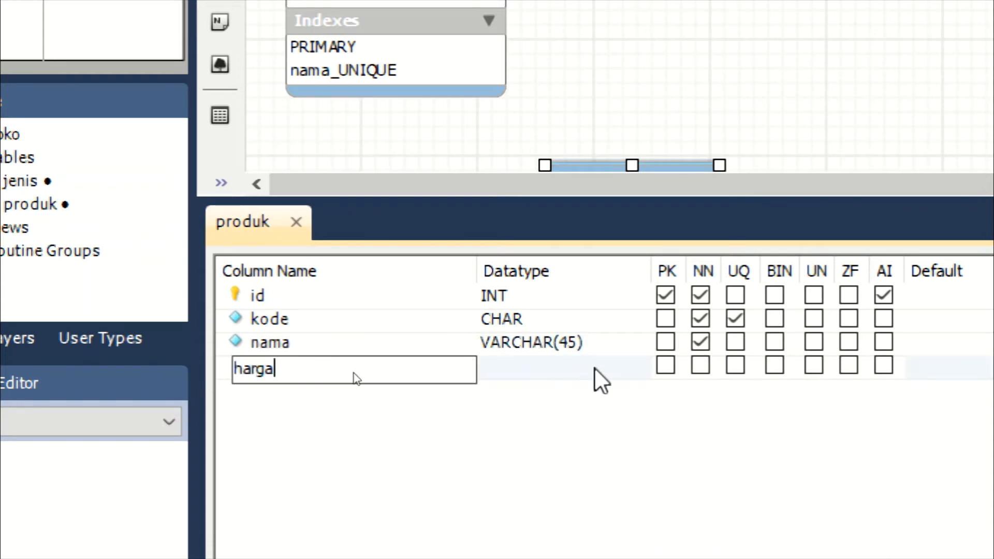
pyautogui.press('Return')
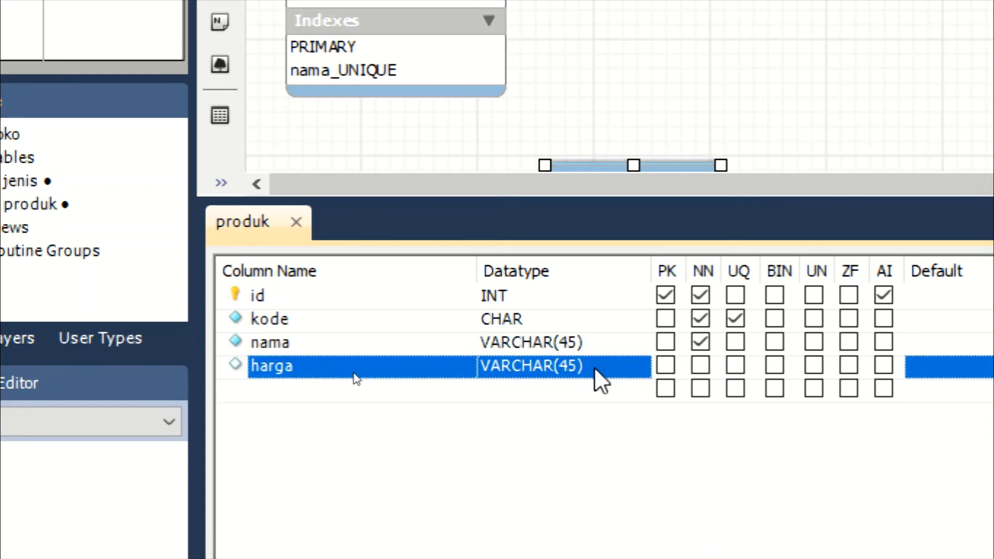
pyautogui.click(638, 370)
pyautogui.click(643, 368)
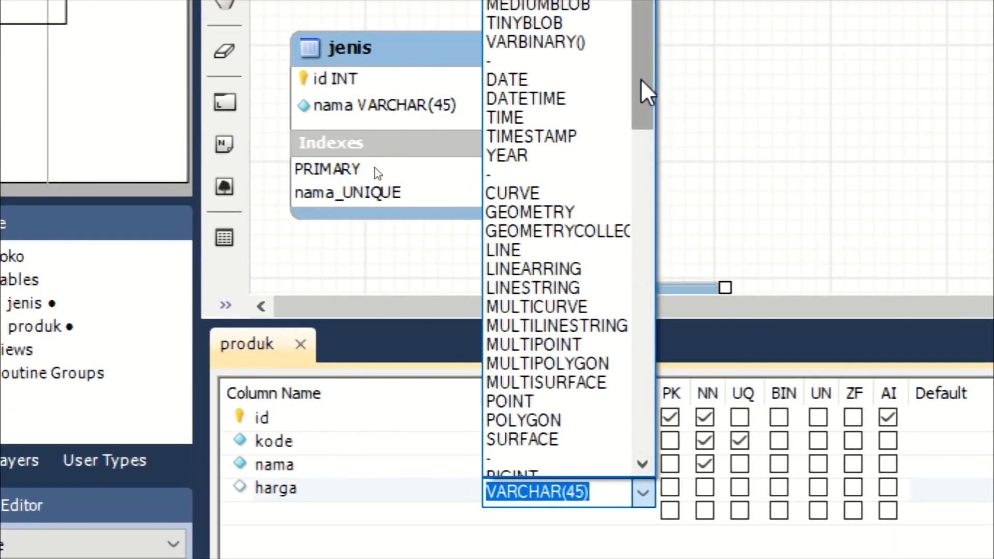
pyautogui.moveTo(643, 83); pyautogui.dragTo(650, 158)
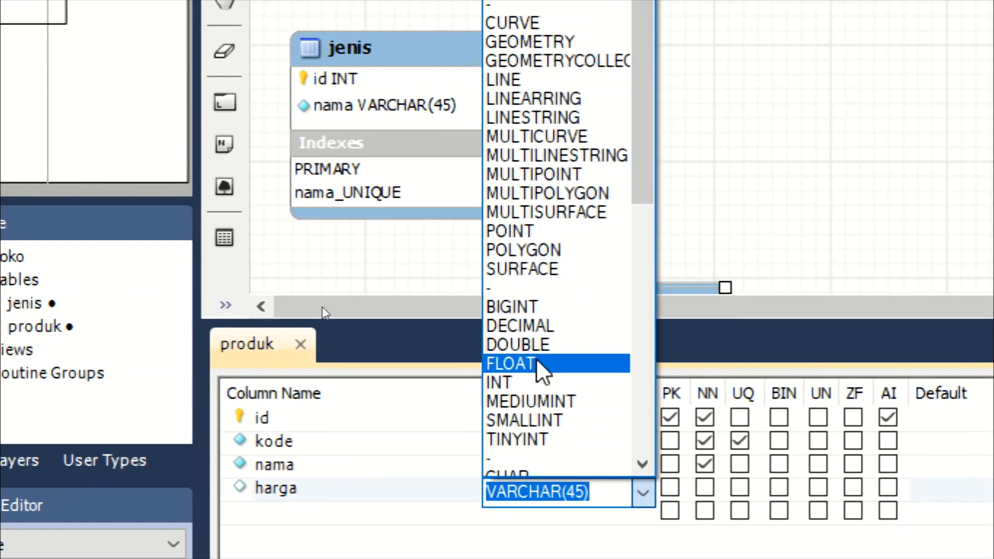
pyautogui.click(543, 346)
pyautogui.click(692, 466)
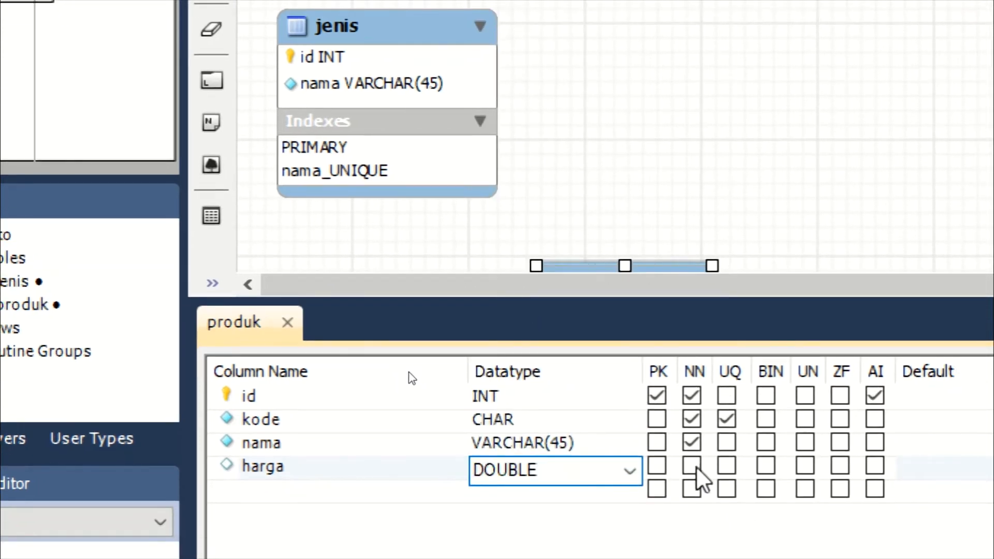
# Add a column named stok to the produk table with data type INT and mark it not null.
pyautogui.click(393, 492)
pyautogui.click(393, 491)
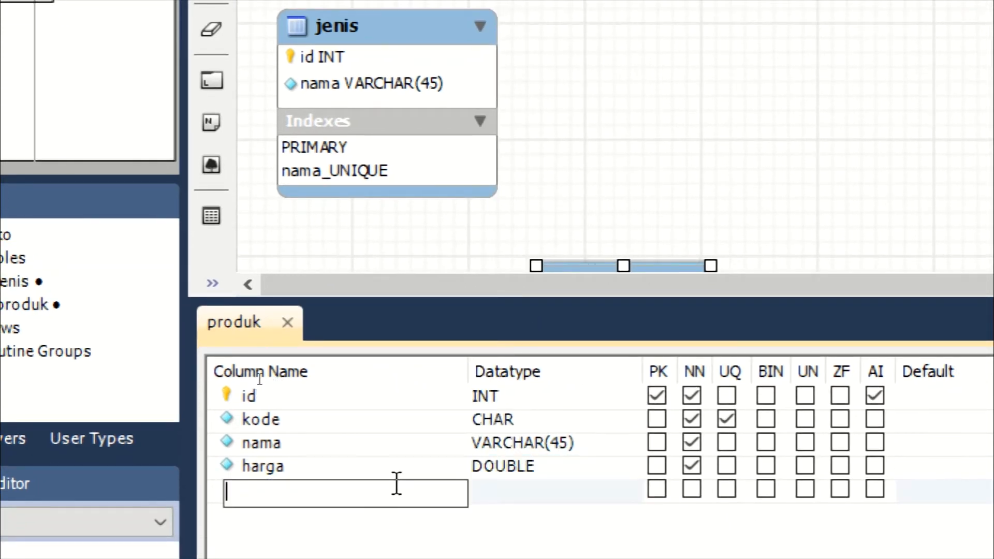
pyautogui.write('stok')
pyautogui.click(598, 487)
pyautogui.click(598, 487)
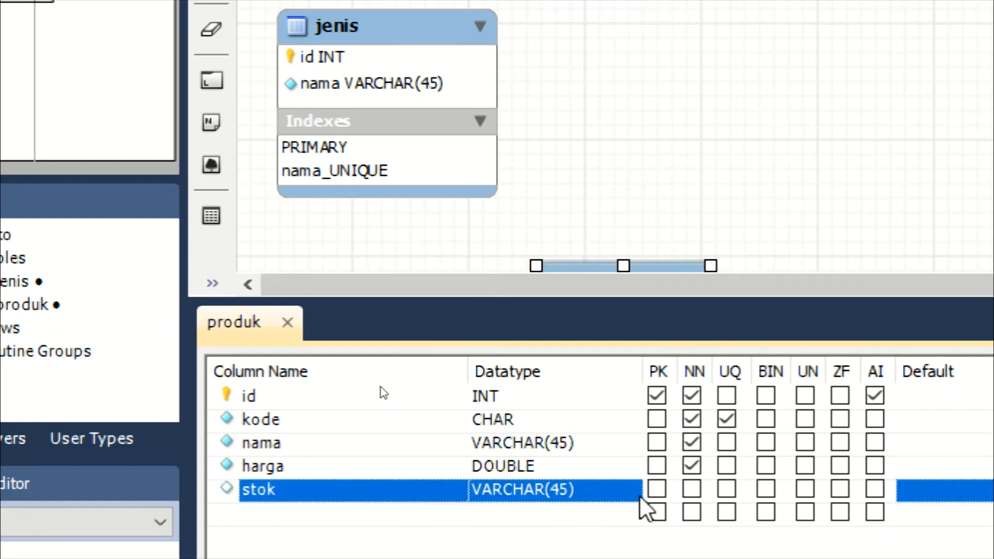
pyautogui.click(633, 494)
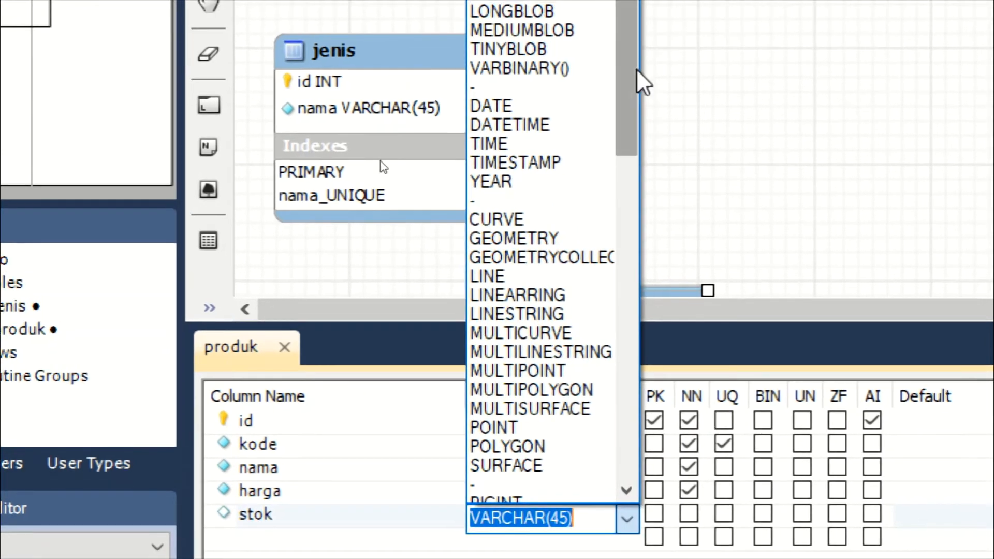
pyautogui.moveTo(632, 93); pyautogui.dragTo(658, 0)
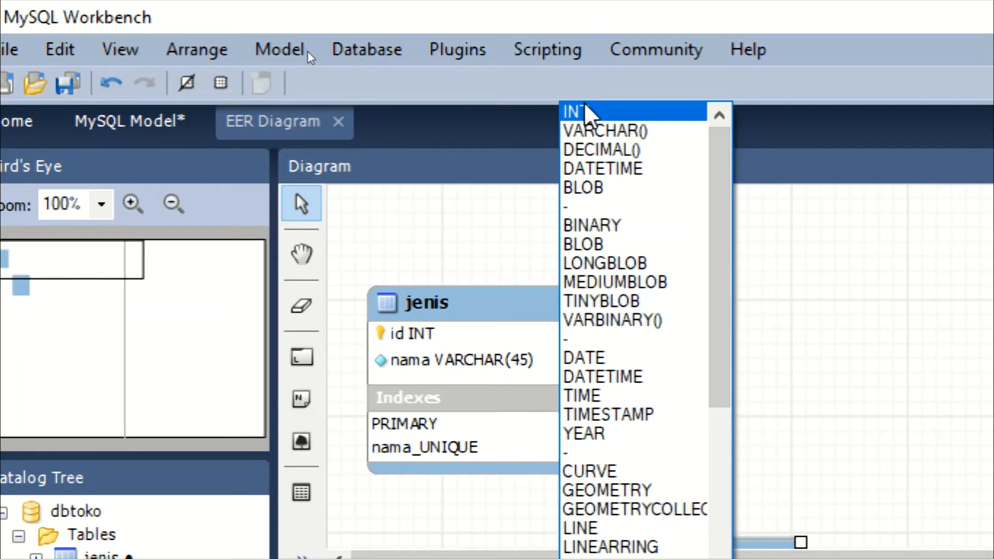
pyautogui.click(586, 111)
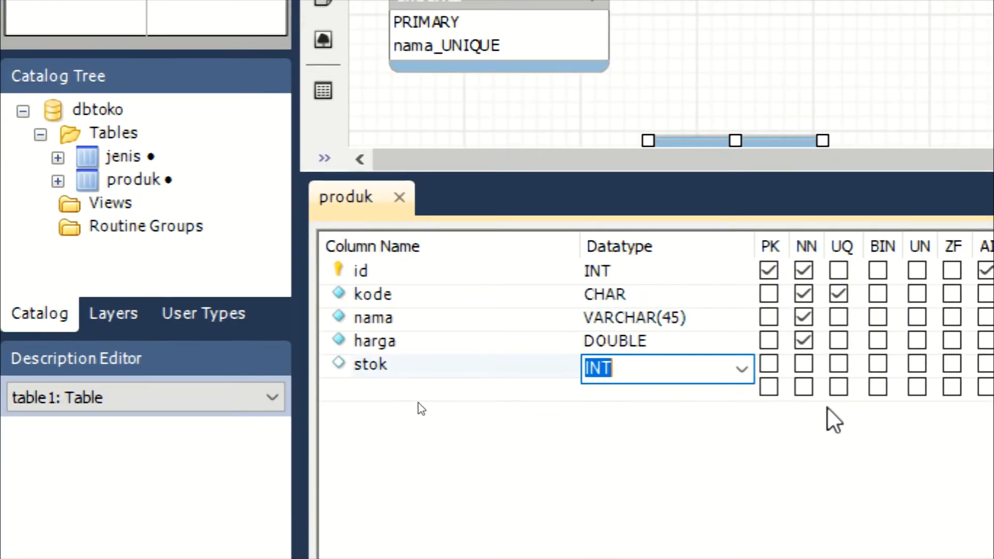
pyautogui.click(804, 364)
# Add a nullable VARCHAR(45) column named foto to the produk table.
pyautogui.click(404, 388)
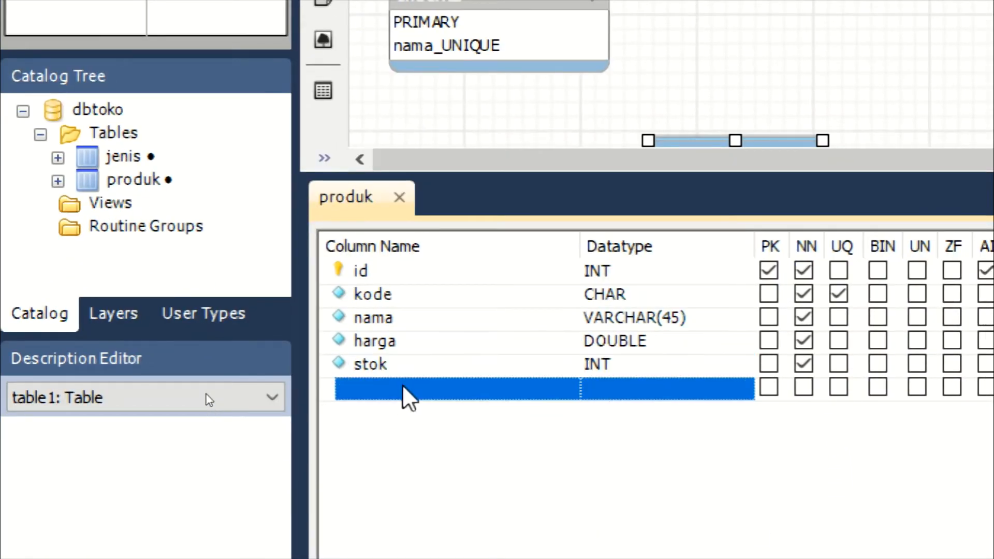
pyautogui.click(403, 387)
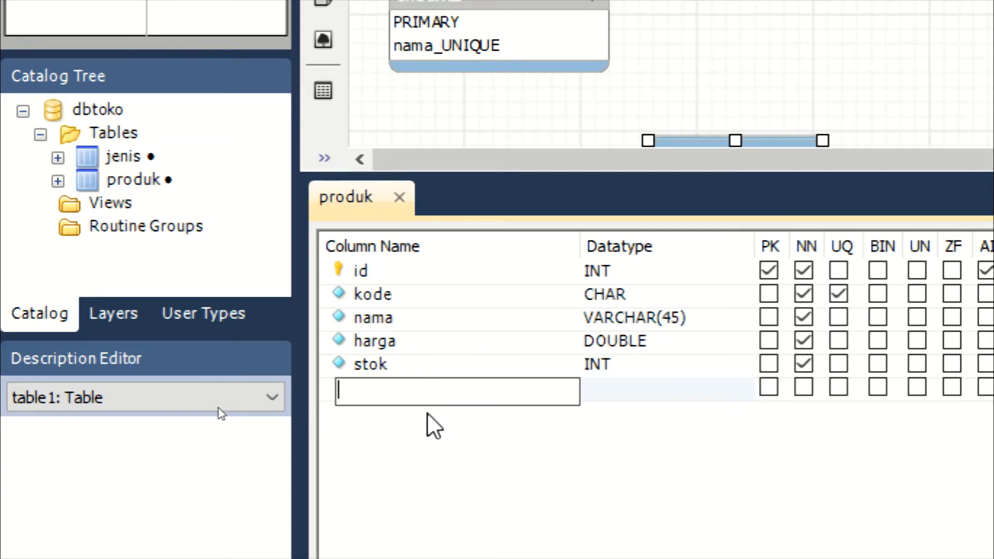
pyautogui.write('foto')
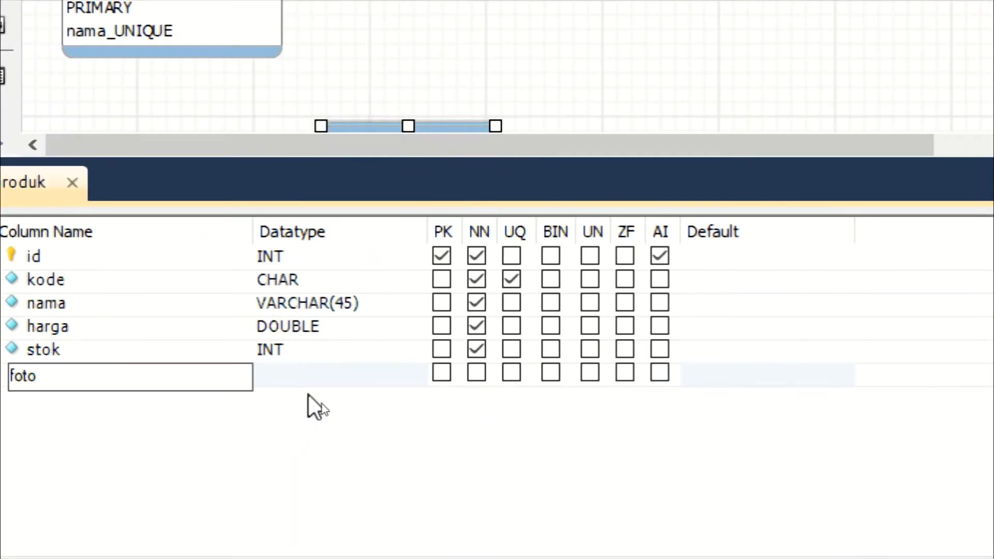
pyautogui.press('Return')
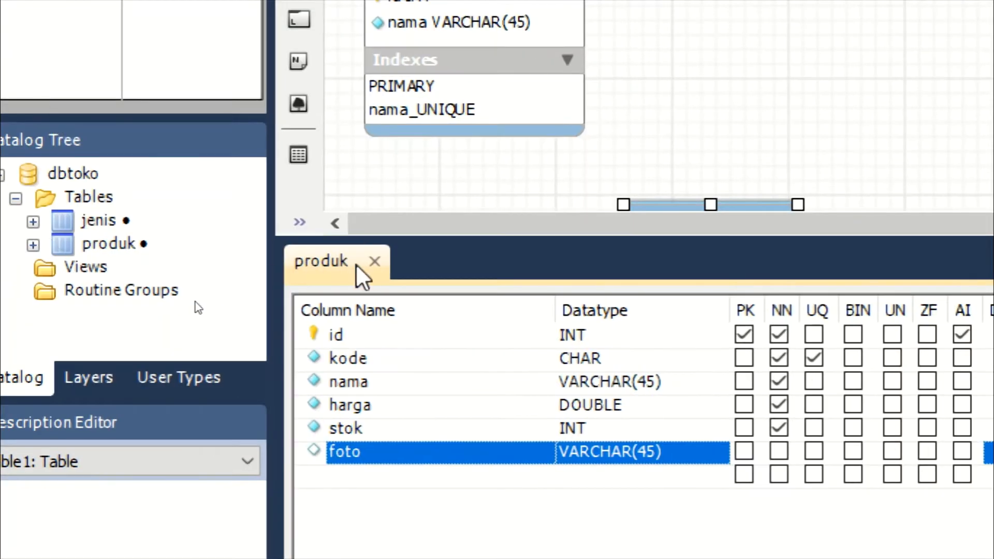
# Close the produk table editor, then rearrange the jenis and produk tables on the diagram with produk enlarged and its indexes expanded.
pyautogui.click(373, 262)
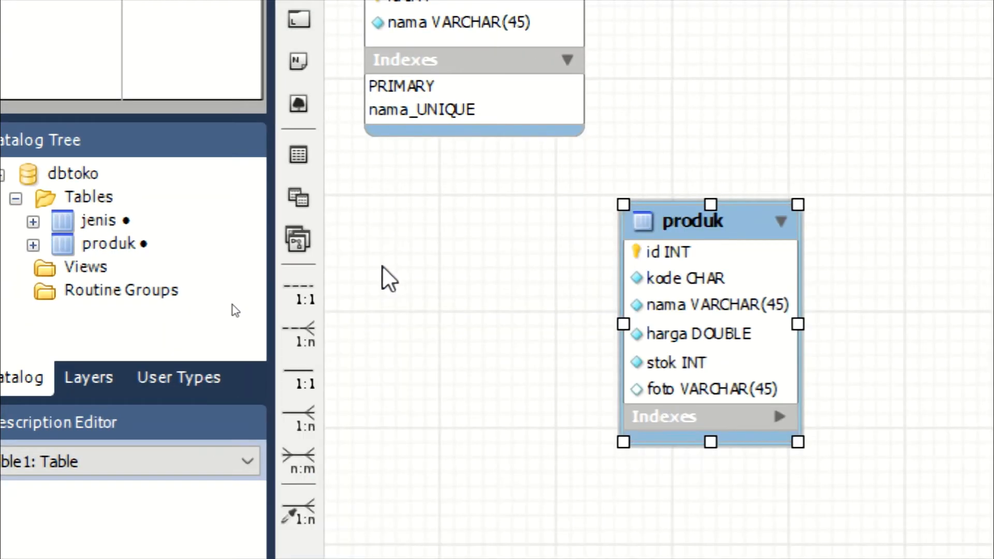
pyautogui.moveTo(283, 65); pyautogui.dragTo(296, 13)
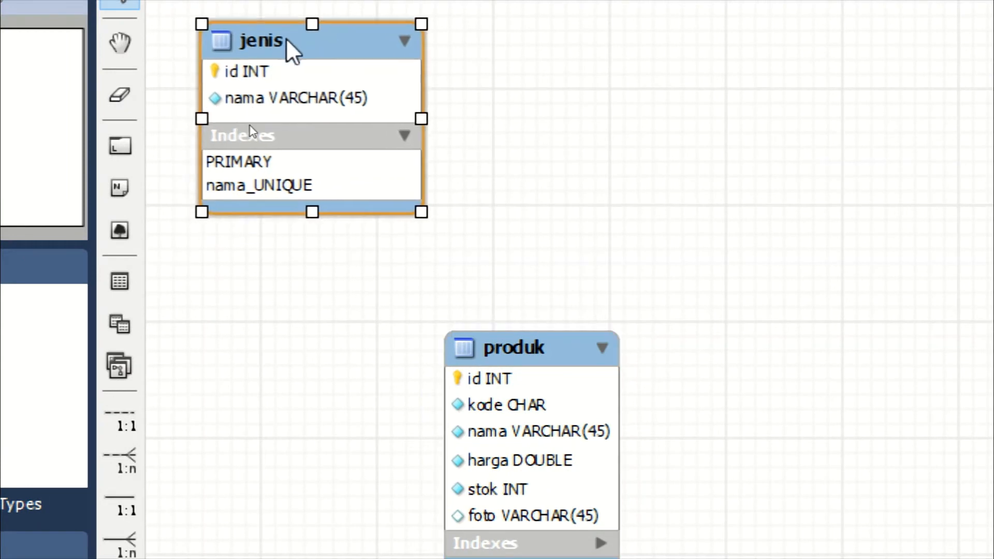
pyautogui.moveTo(507, 357); pyautogui.dragTo(613, 217)
pyautogui.moveTo(709, 413); pyautogui.dragTo(730, 390)
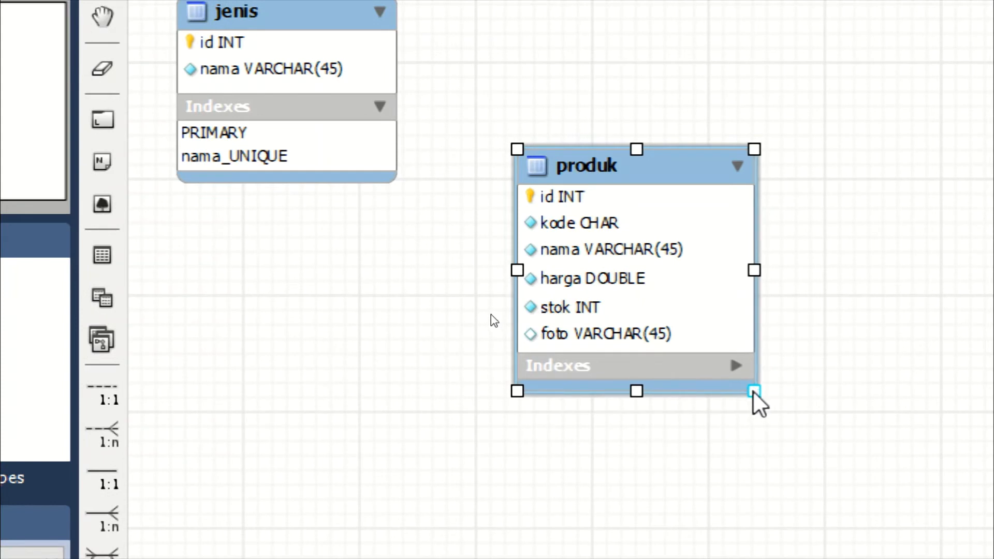
pyautogui.click(714, 365)
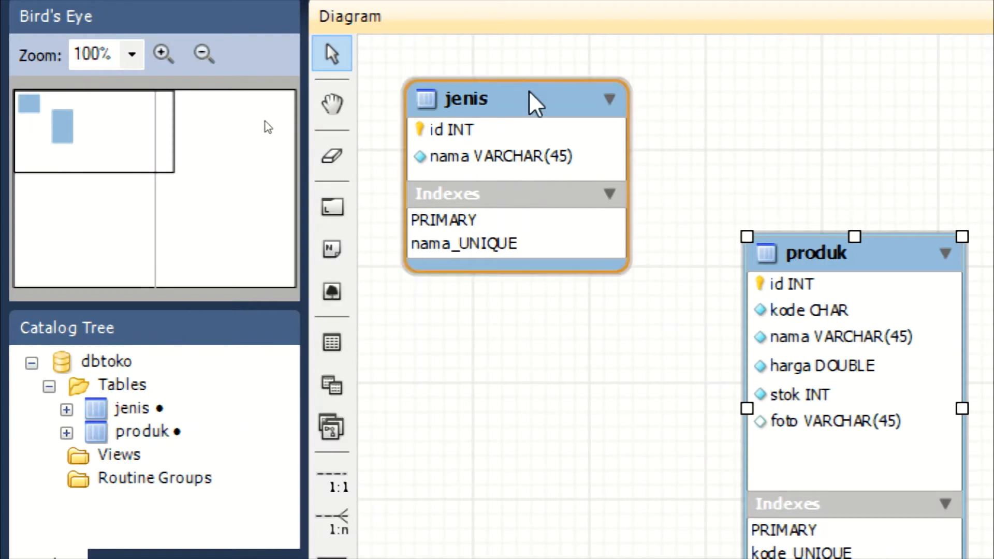
pyautogui.moveTo(529, 93); pyautogui.dragTo(509, 74)
pyautogui.moveTo(852, 254); pyautogui.dragTo(812, 215)
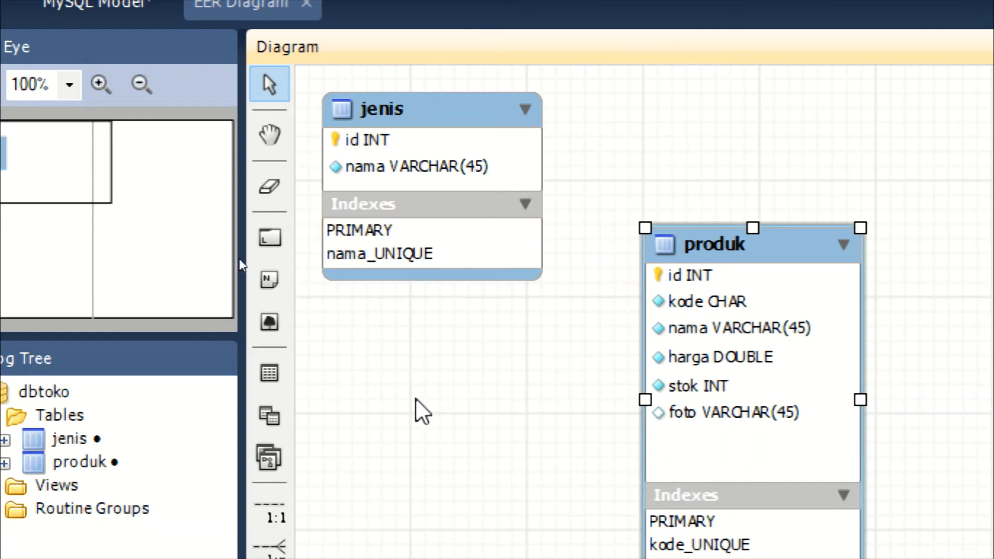
# Create a non-identifying one-to-many relationship between jenis and produk, with jenis on the one side and produk on the many side.
pyautogui.scroll(-2, 401, 373)
pyautogui.scroll(1, 404, 352)
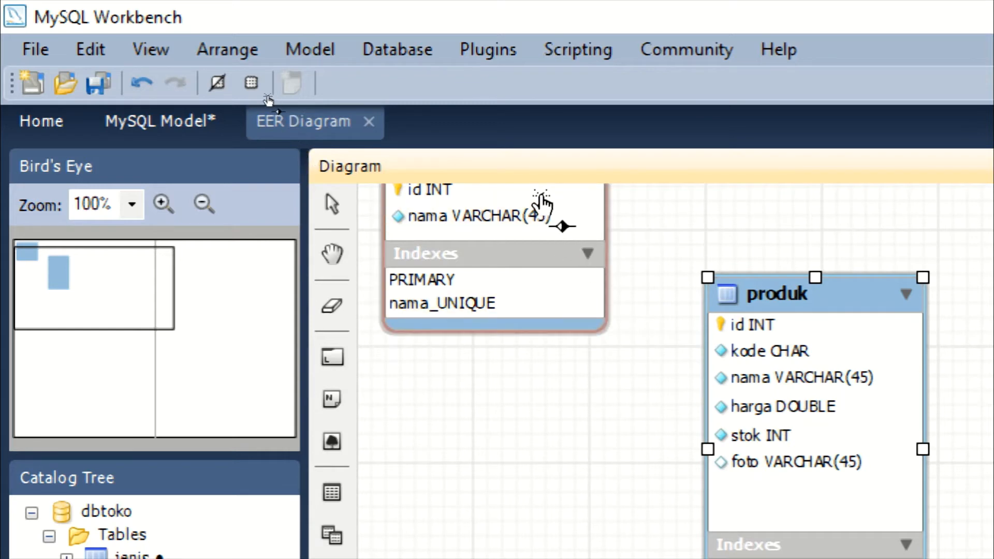
pyautogui.click(518, 207)
pyautogui.scroll(2, 457, 199)
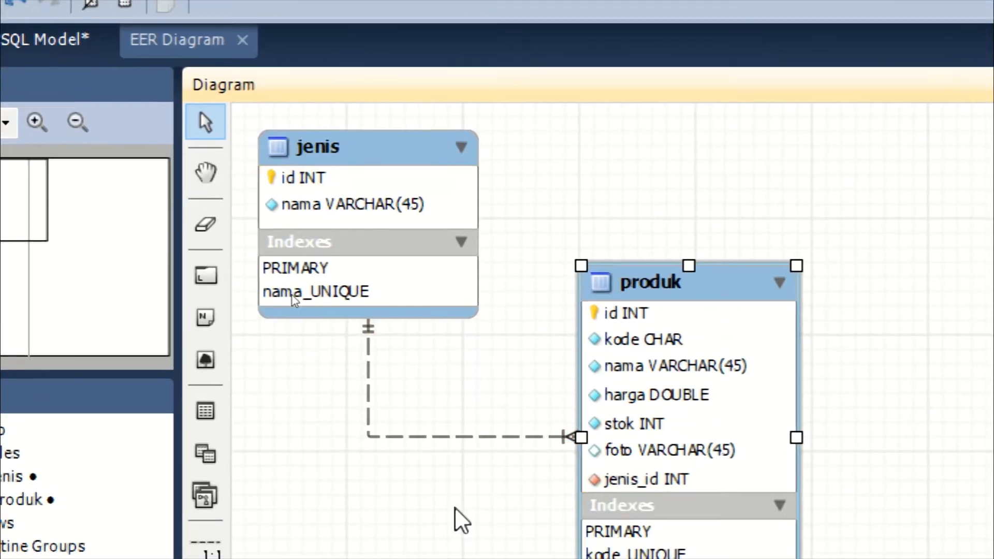
pyautogui.click(472, 556)
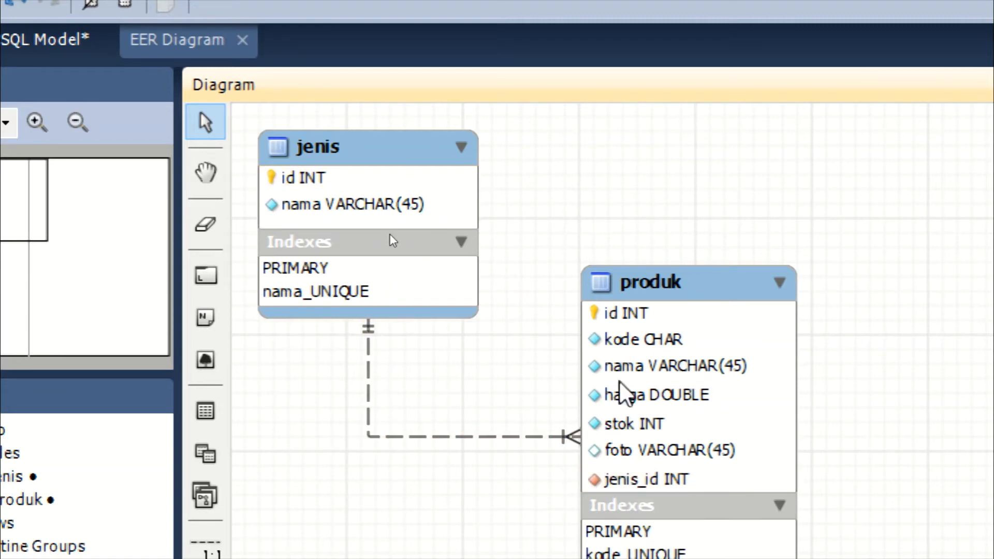
# Add a new table to the empty diagram area beyond produk and name it pelanggan.
pyautogui.moveTo(773, 431)
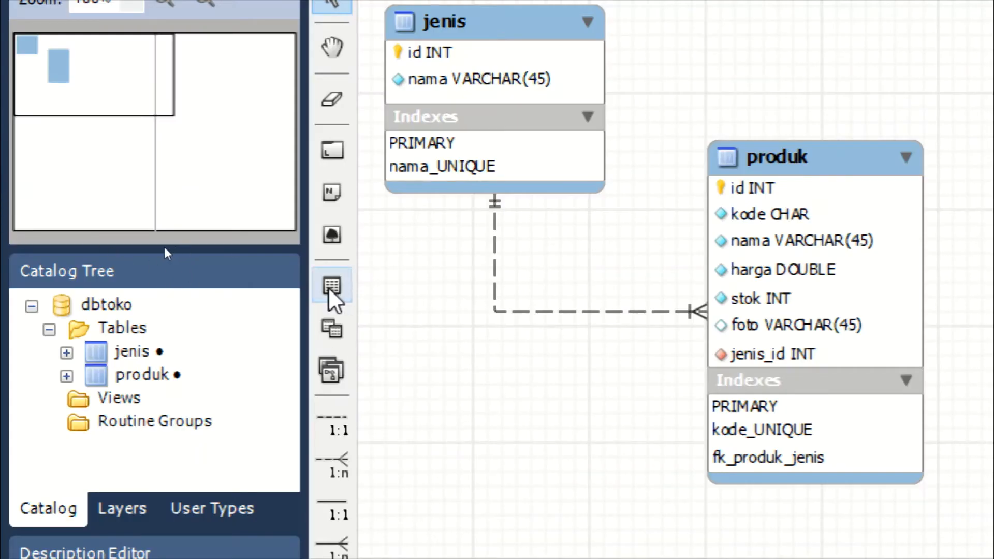
pyautogui.click(332, 286)
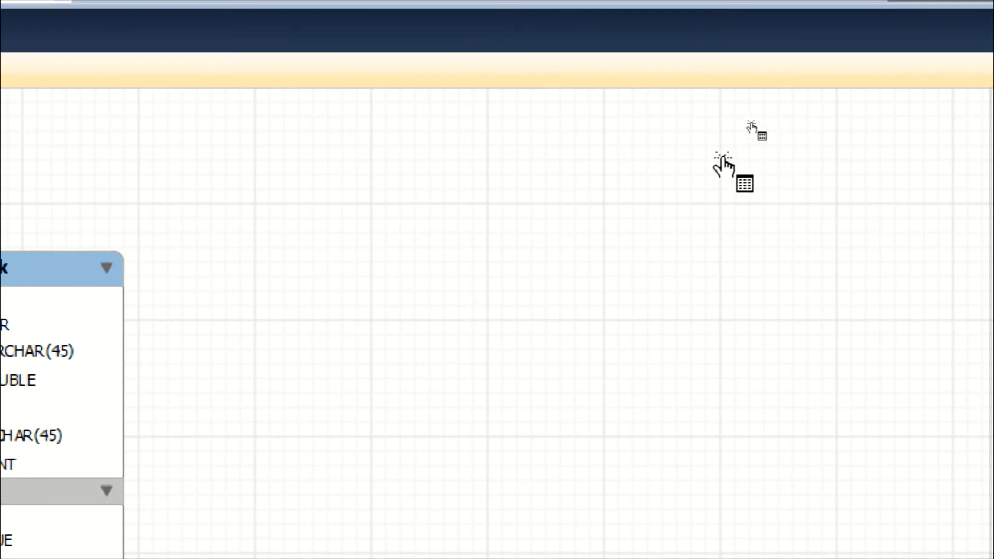
pyautogui.click(641, 127)
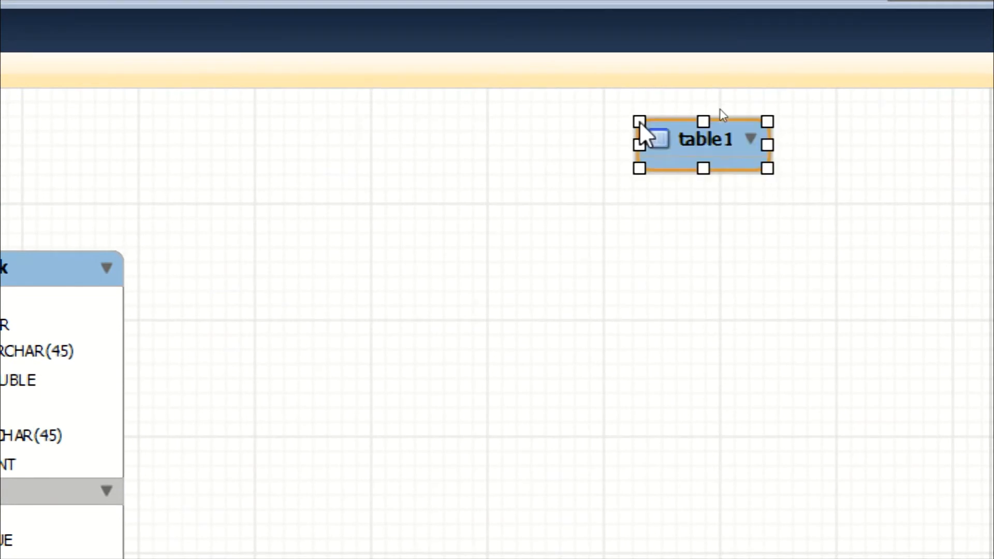
pyautogui.doubleClick(682, 145)
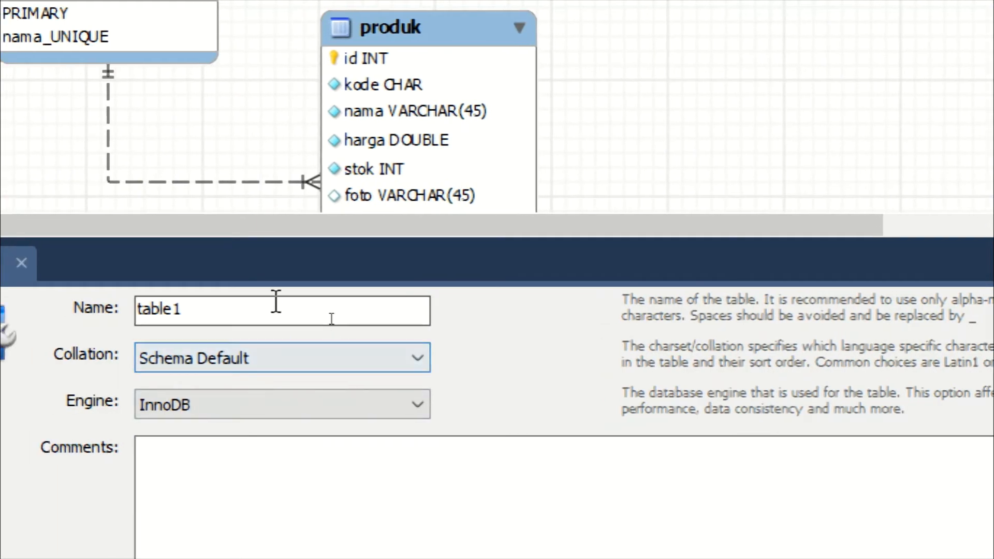
pyautogui.click(63, 286)
pyautogui.press('BackSpace')
pyautogui.press('BackSpace')
pyautogui.press('BackSpace')
pyautogui.press('BackSpace')
pyautogui.press('BackSpace')
pyautogui.press('BackSpace')
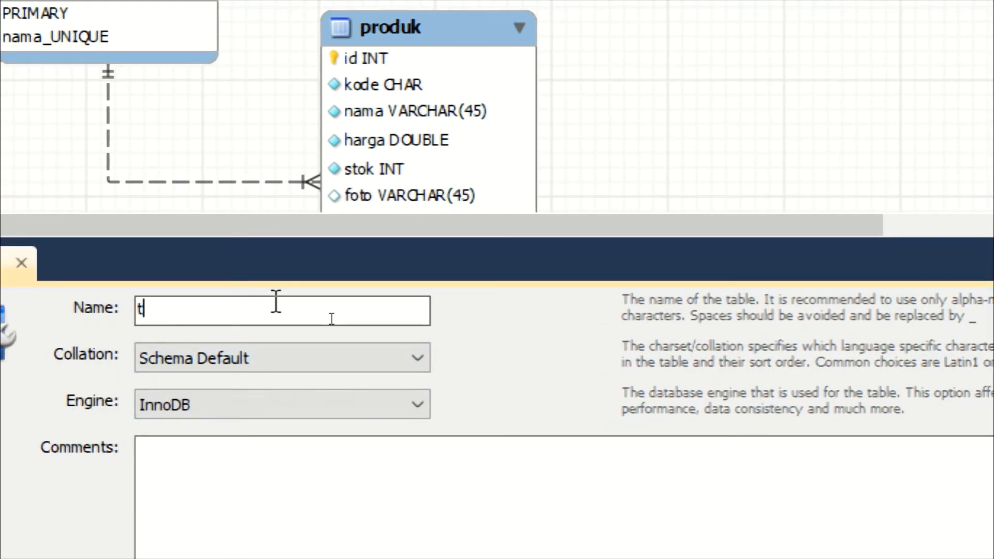
pyautogui.write('pelangg')
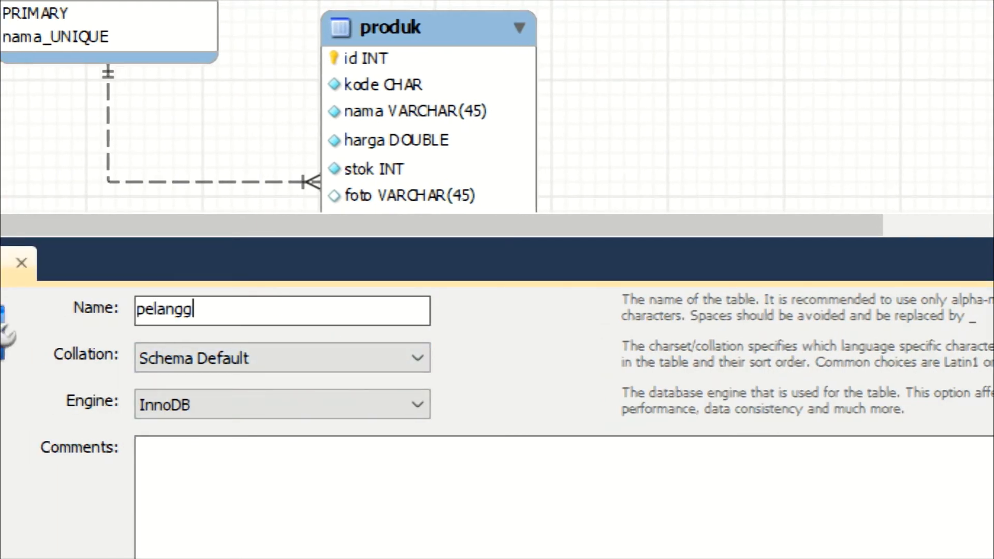
pyautogui.write('an')
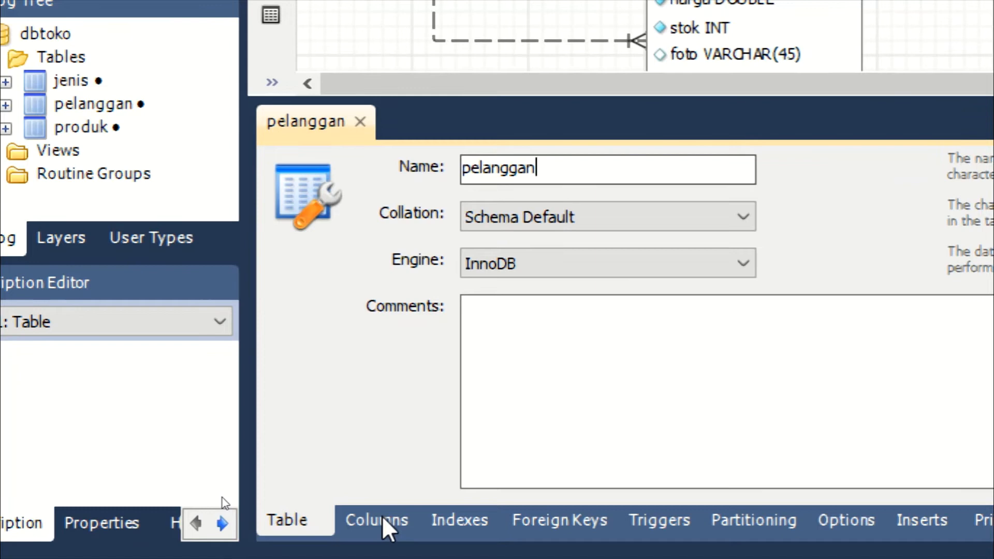
# Rename the pelanggan table's primary key column to id and make it auto-increment.
pyautogui.click(382, 516)
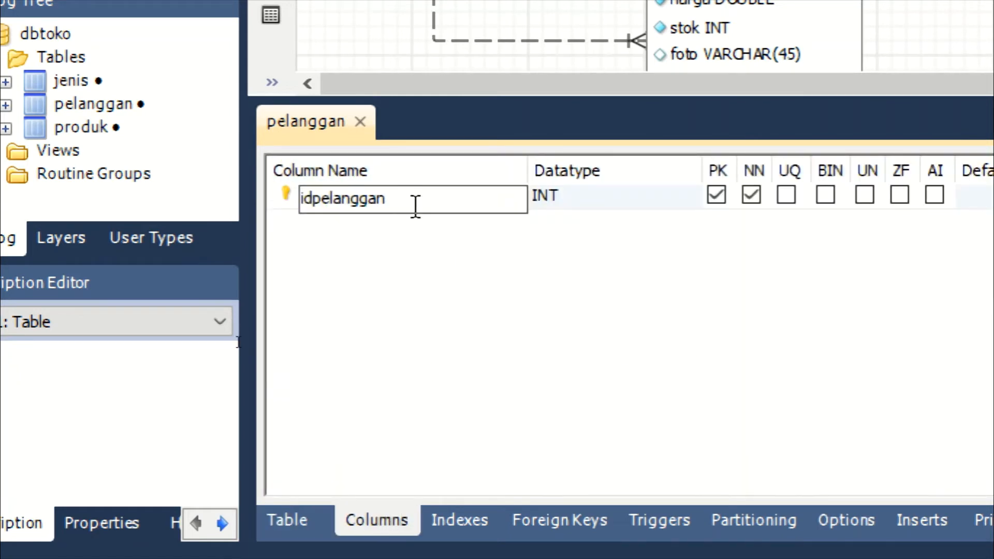
pyautogui.press('BackSpace')
pyautogui.press('BackSpace')
pyautogui.press('BackSpace')
pyautogui.press('BackSpace')
pyautogui.press('BackSpace')
pyautogui.press('BackSpace')
pyautogui.press('BackSpace')
pyautogui.press('BackSpace')
pyautogui.press('BackSpace')
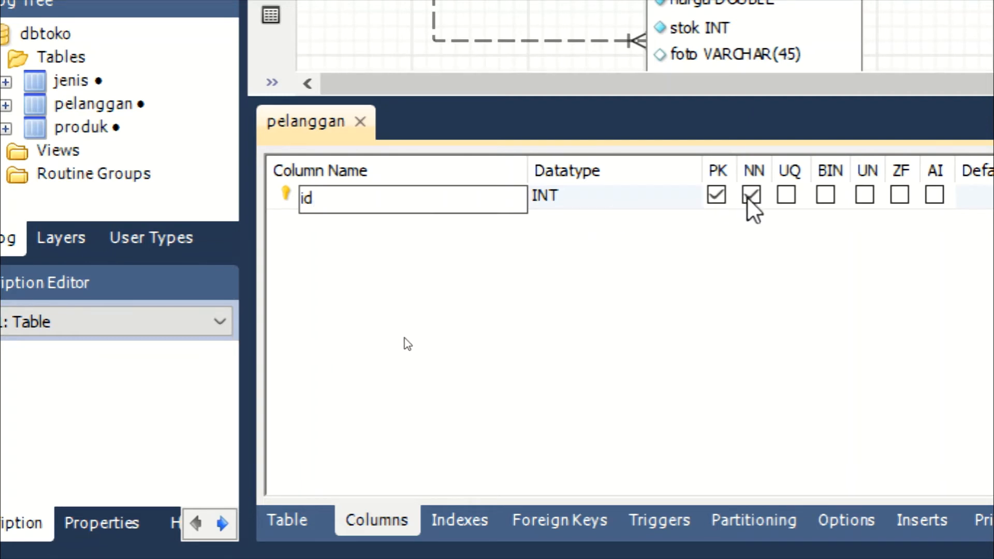
pyautogui.click(906, 201)
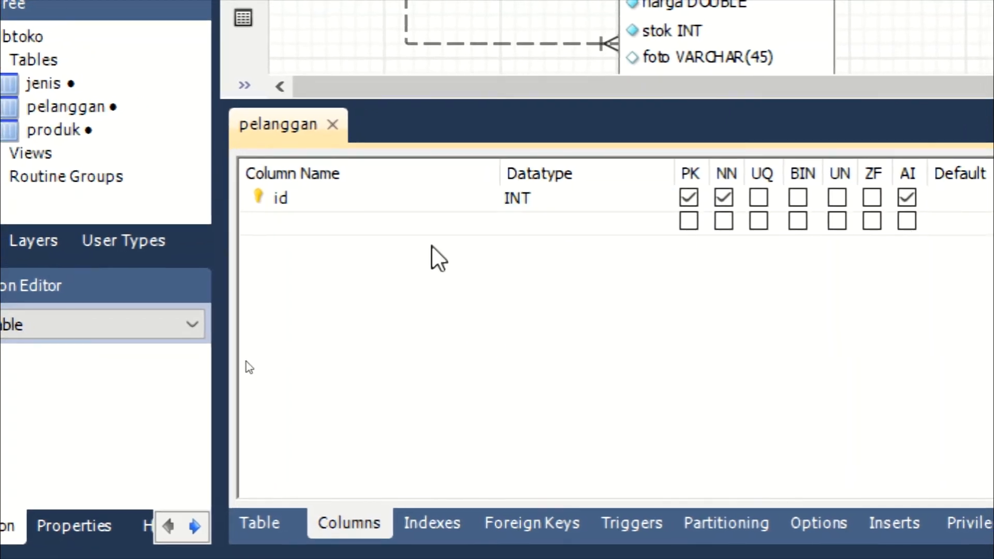
# Add a VARCHAR(45) column named nama to the pelanggan table and mark it not null.
pyautogui.doubleClick(324, 226)
pyautogui.write('nama')
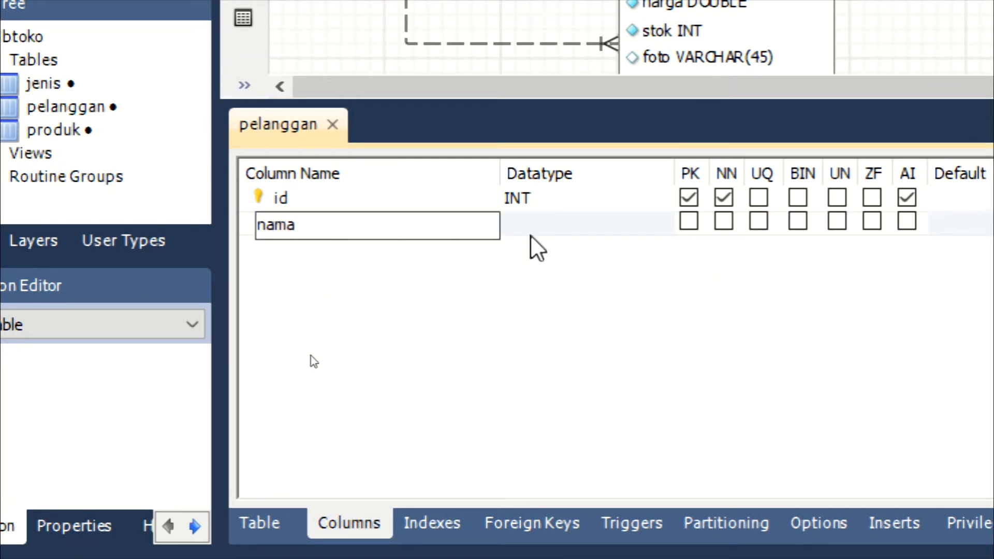
pyautogui.press('Return')
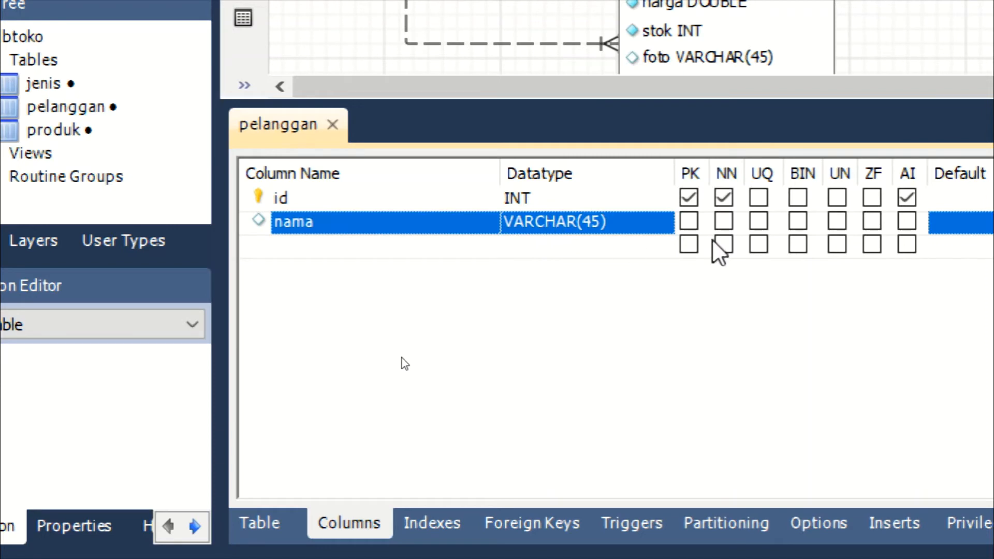
pyautogui.click(724, 222)
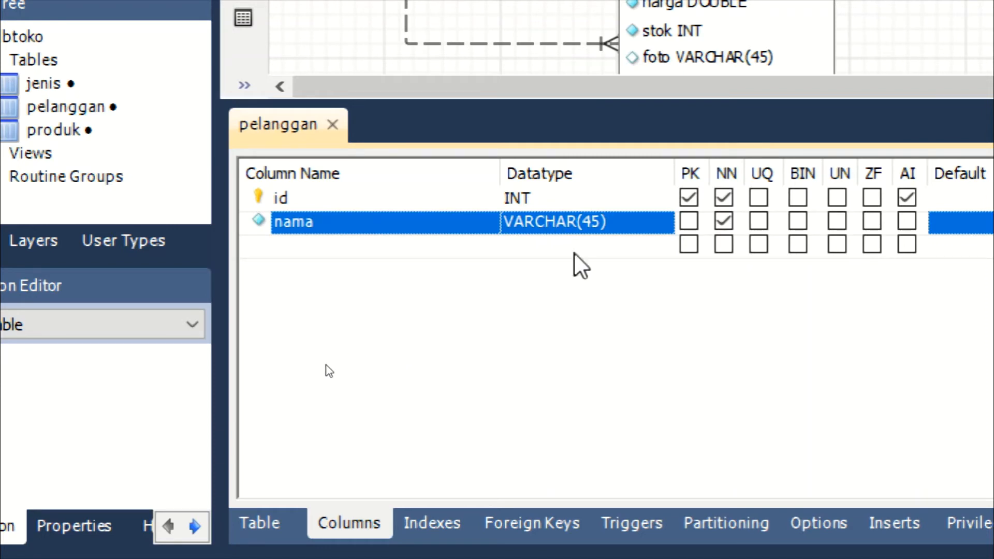
# Add a column named alamat to the pelanggan table with data type TEXT and mark it not null.
pyautogui.click(320, 248)
pyautogui.click(320, 248)
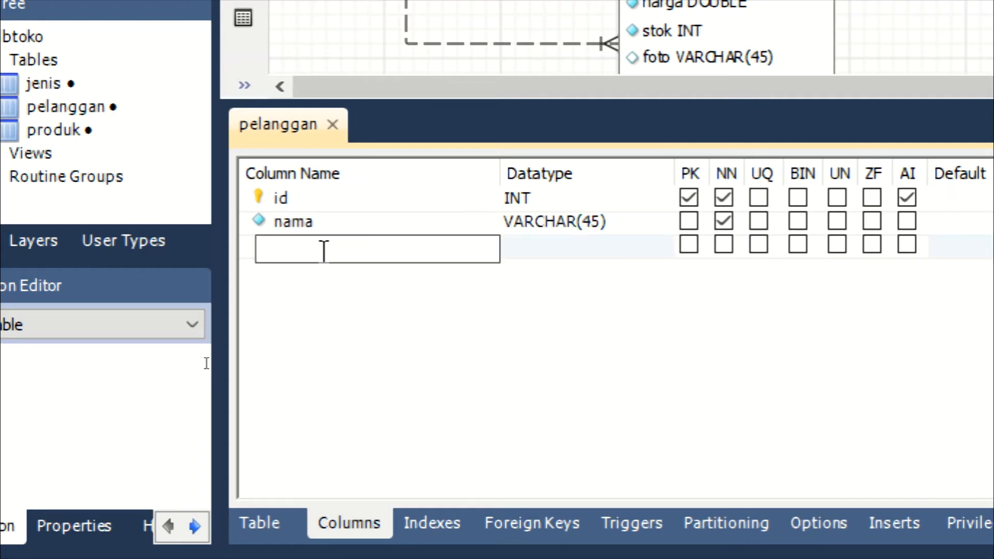
pyautogui.write('alamay')
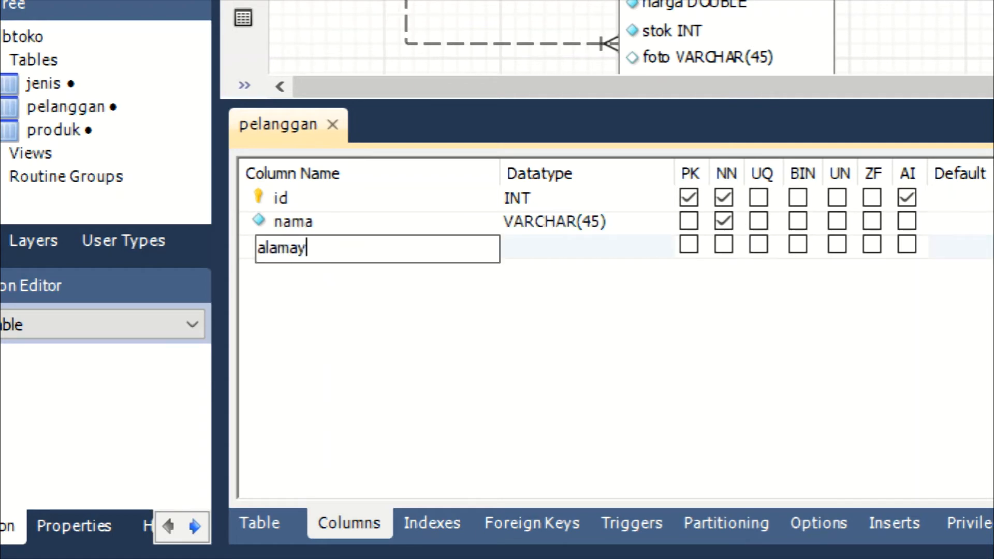
pyautogui.press('BackSpace')
pyautogui.write('t')
pyautogui.click(606, 247)
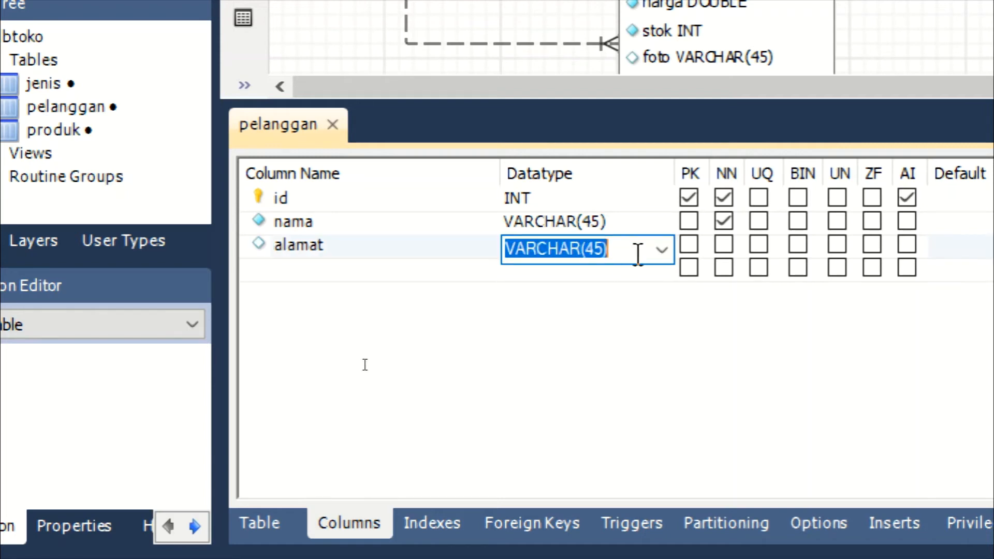
pyautogui.click(661, 250)
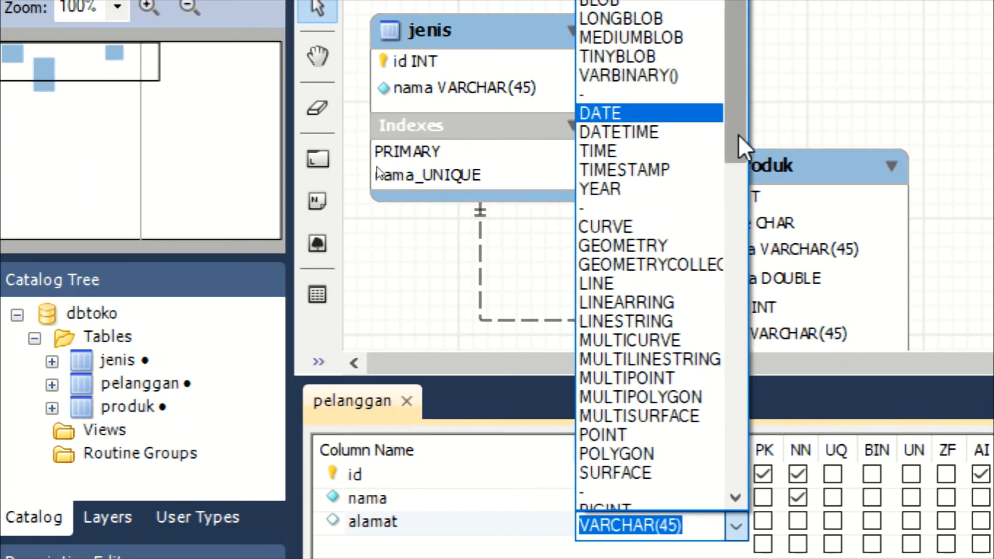
pyautogui.moveTo(738, 135); pyautogui.dragTo(735, 271)
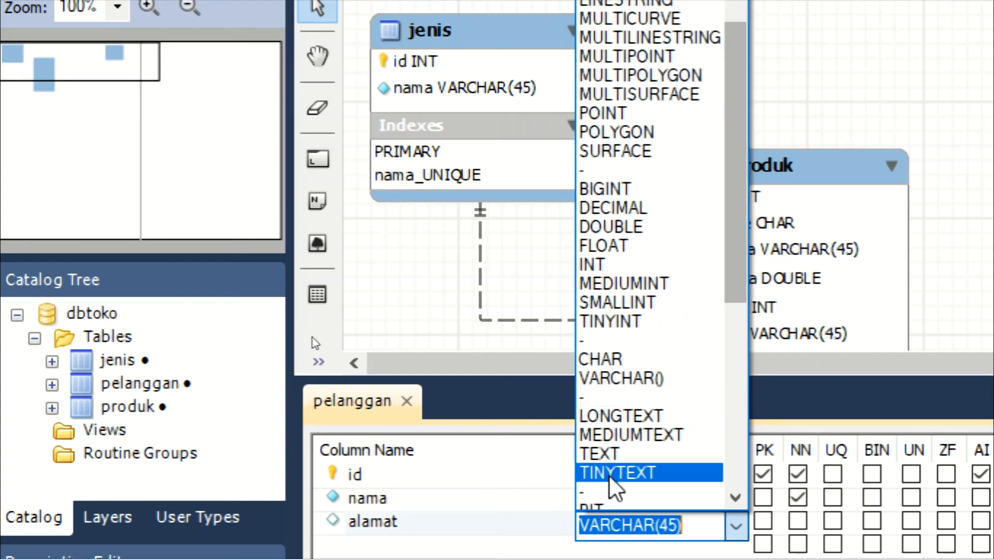
pyautogui.click(620, 449)
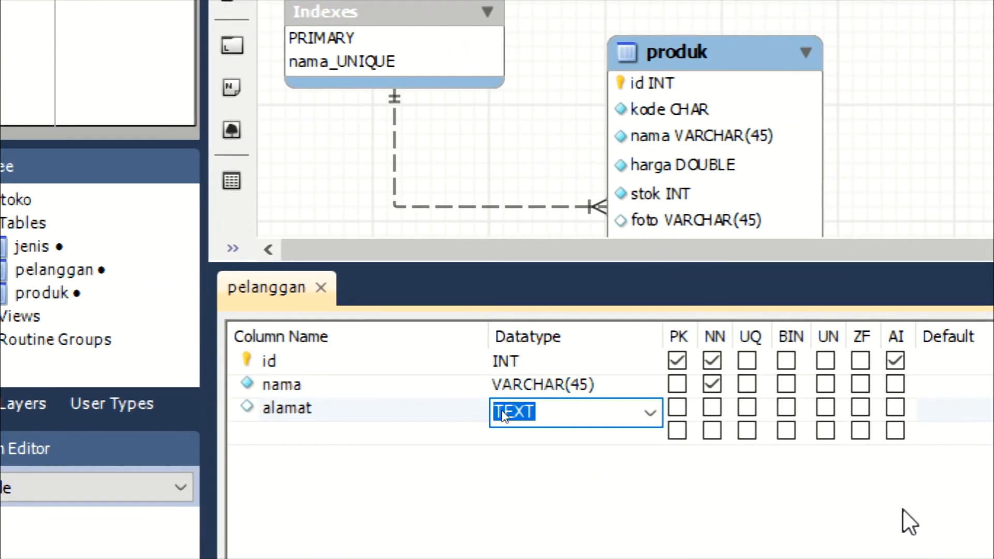
pyautogui.click(712, 407)
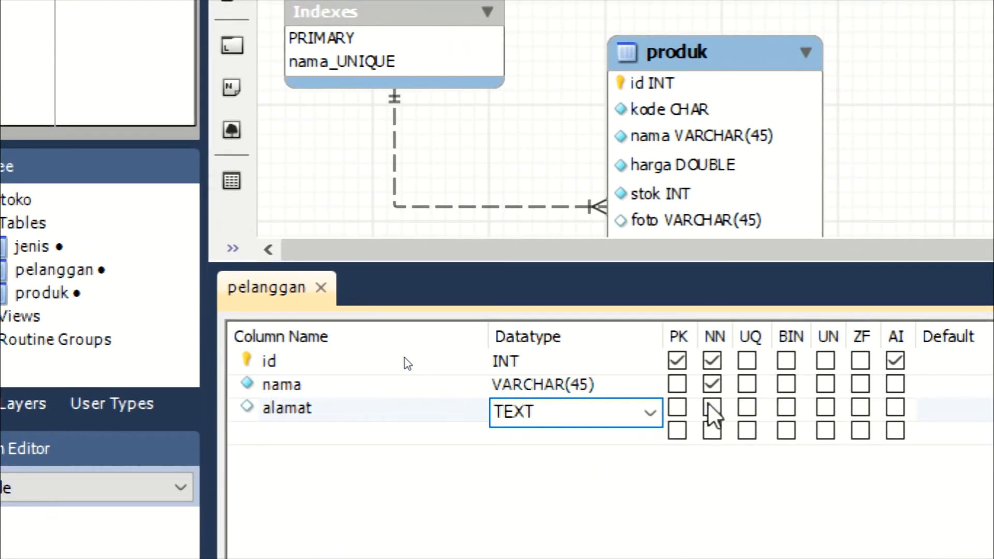
# Add a nullable, non-unique VARCHAR(45) column named email to the pelanggan table.
pyautogui.click(310, 434)
pyautogui.click(309, 435)
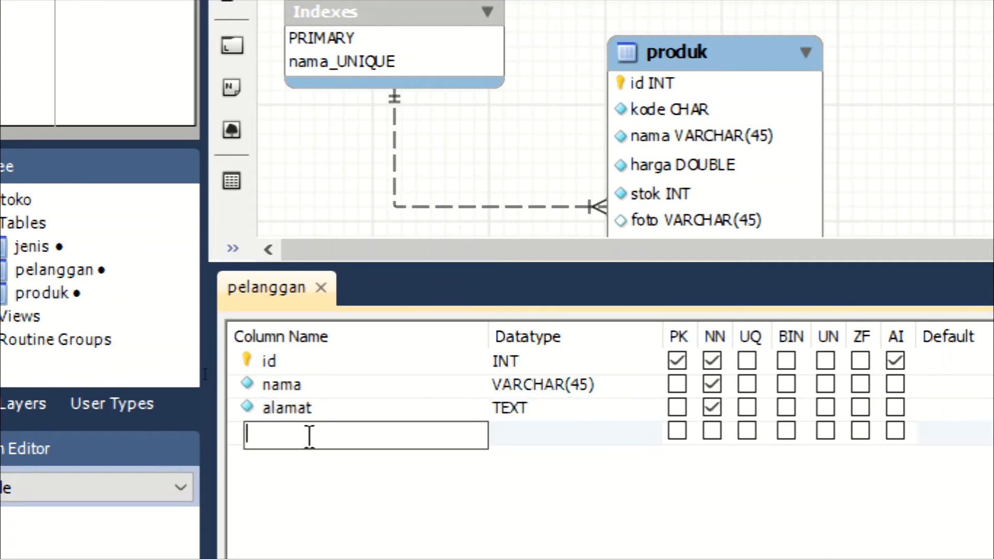
pyautogui.write('email')
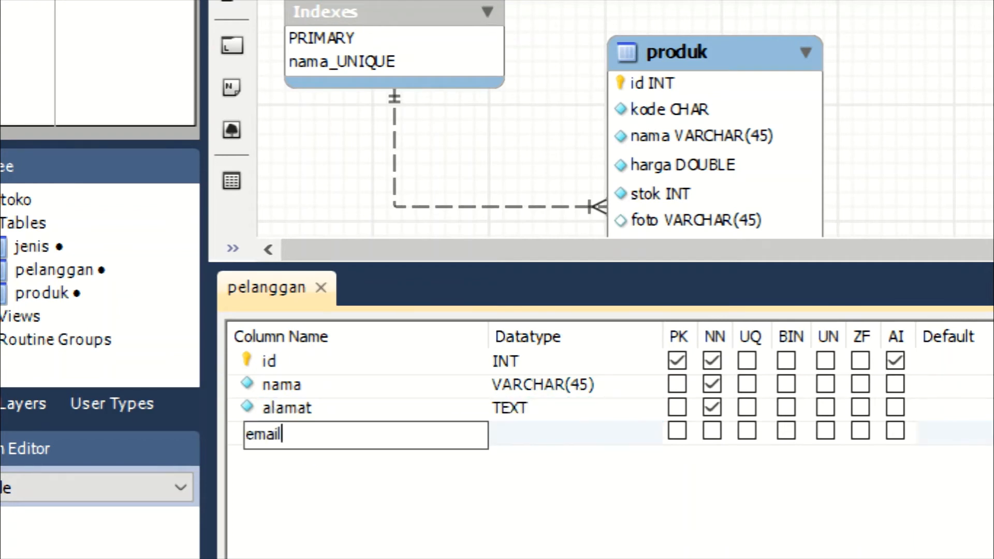
pyautogui.click(590, 435)
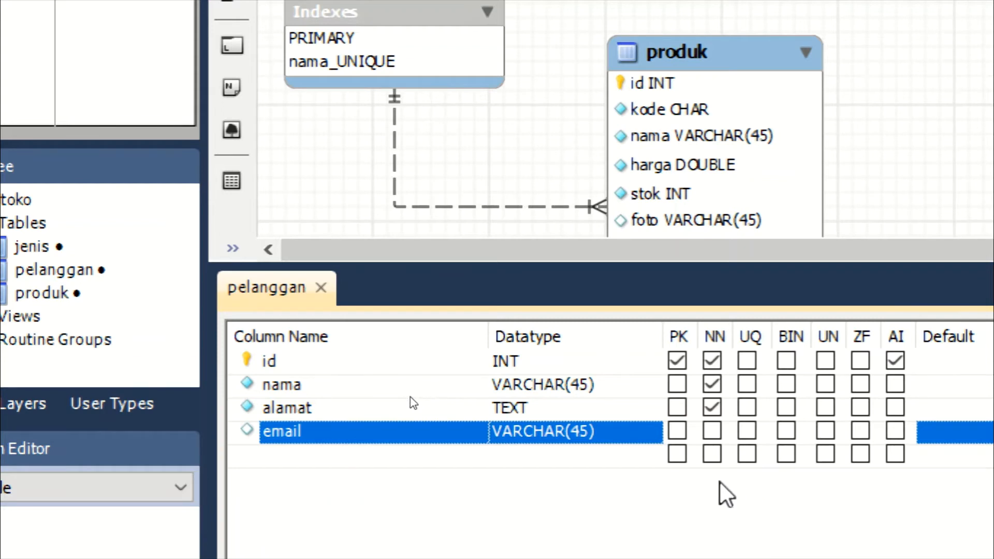
pyautogui.click(746, 431)
pyautogui.click(747, 433)
# Add a VARCHAR(45) column named hp to the pelanggan table and mark it not null.
pyautogui.click(338, 470)
pyautogui.click(331, 459)
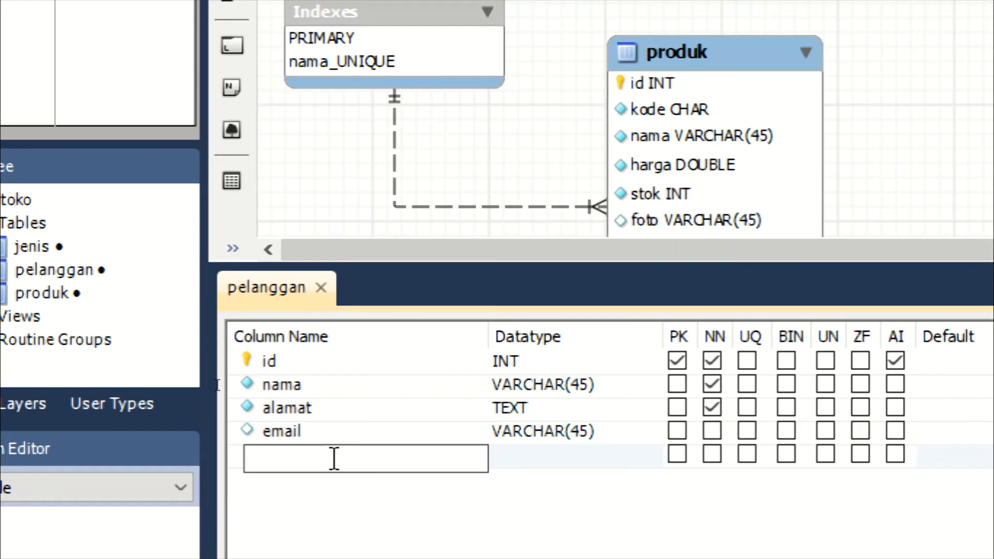
pyautogui.write('hp')
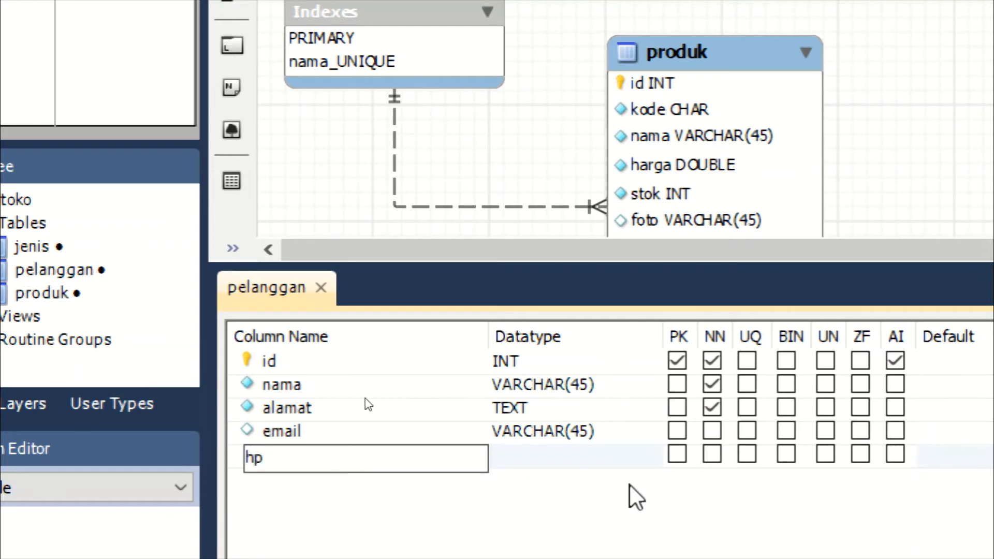
pyautogui.press('Return')
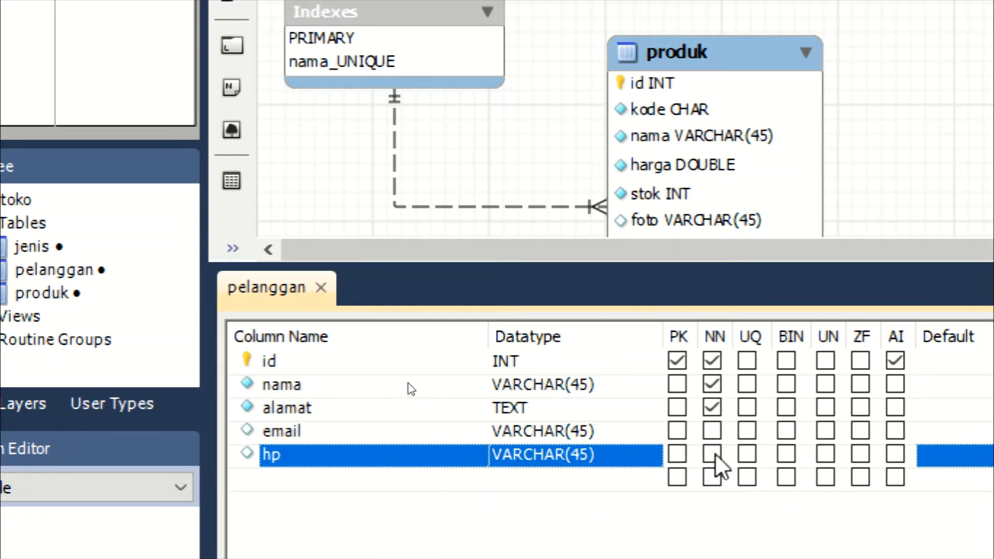
# Add a nullable VARCHAR(45) column named foto to the pelanggan table and close its table editor.
pyautogui.click(317, 474)
pyautogui.click(316, 474)
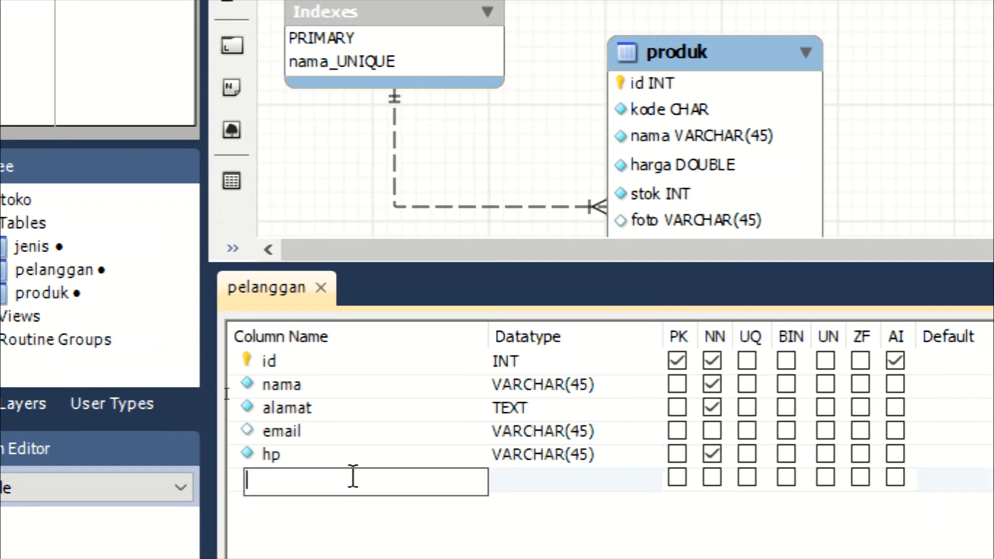
pyautogui.write('foto')
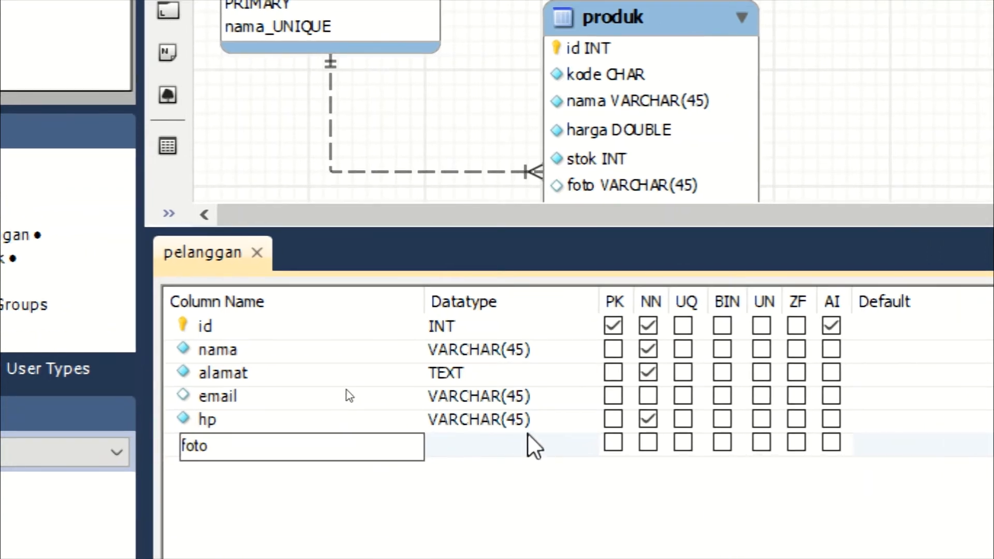
pyautogui.click(592, 463)
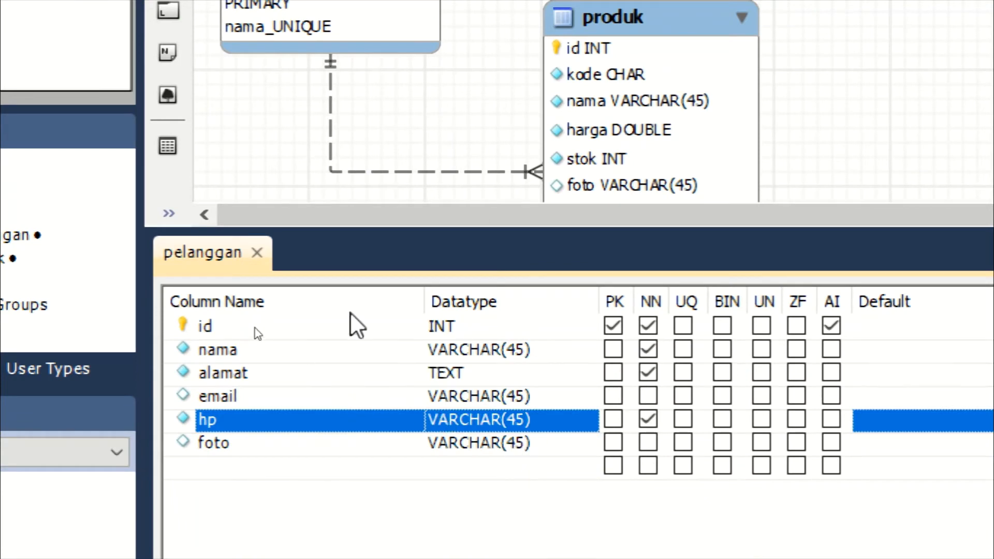
pyautogui.click(257, 252)
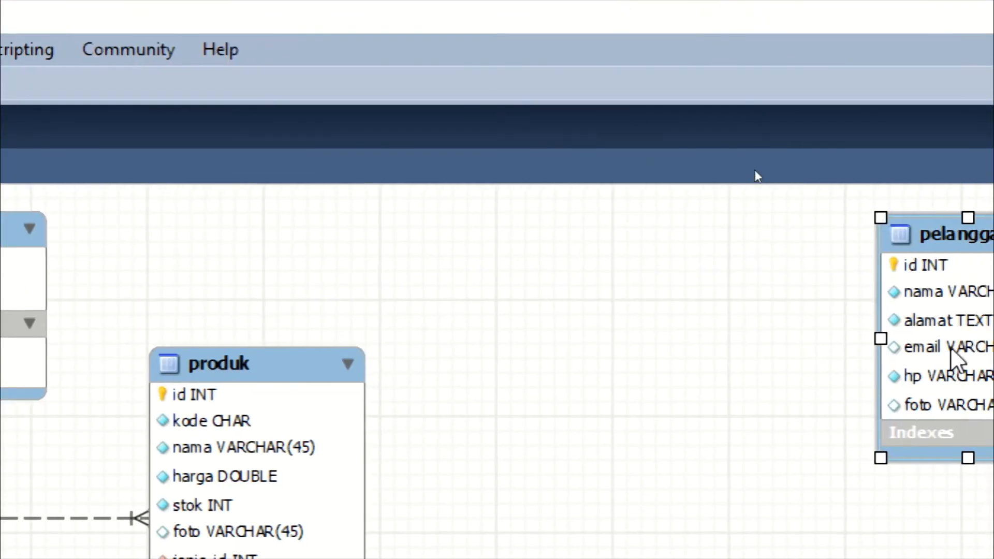
# Move pelanggan nearer to produk and link pelanggan to produk with an n:m relationship, with its junction table placed below and between them.
pyautogui.moveTo(967, 240); pyautogui.dragTo(705, 218)
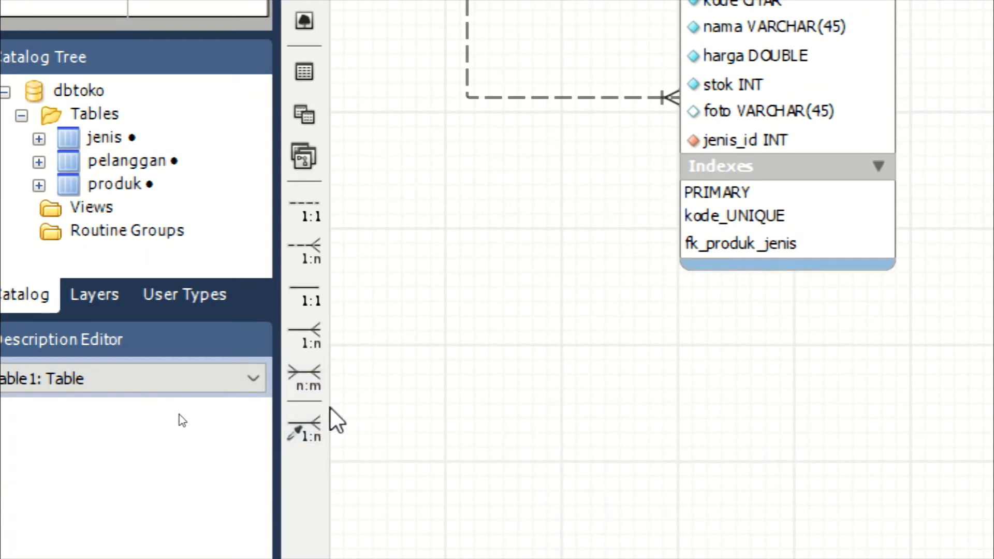
pyautogui.click(306, 380)
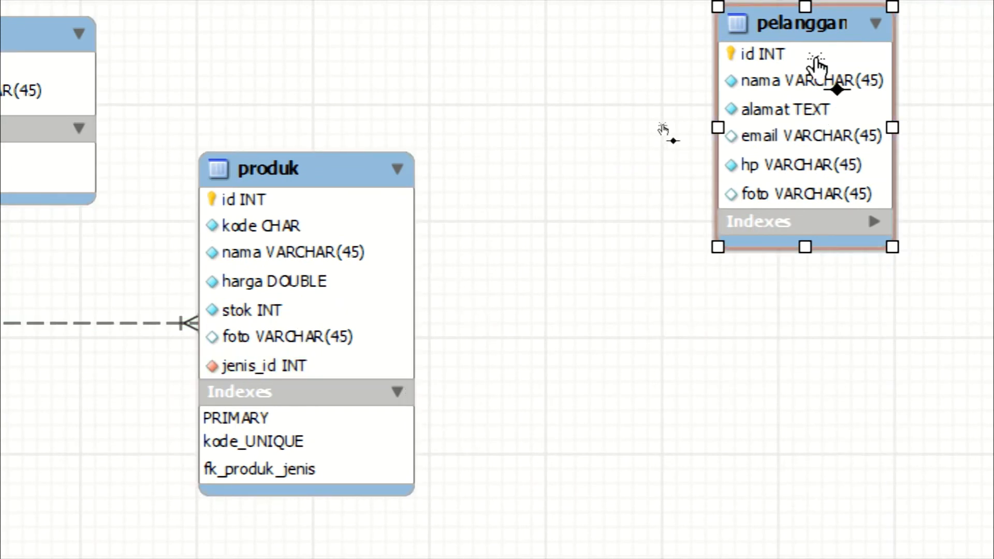
pyautogui.click(813, 103)
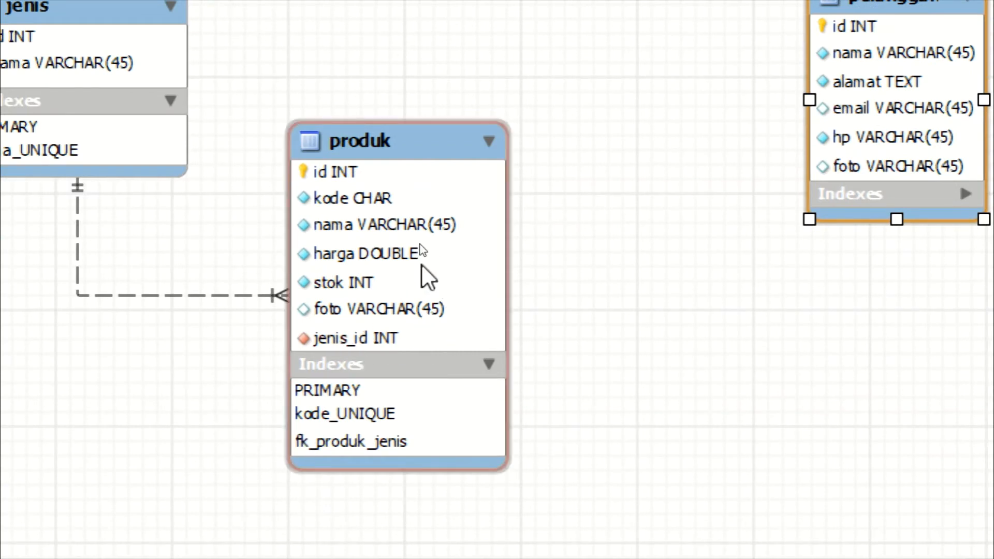
pyautogui.click(421, 267)
pyautogui.moveTo(729, 45); pyautogui.dragTo(746, 365)
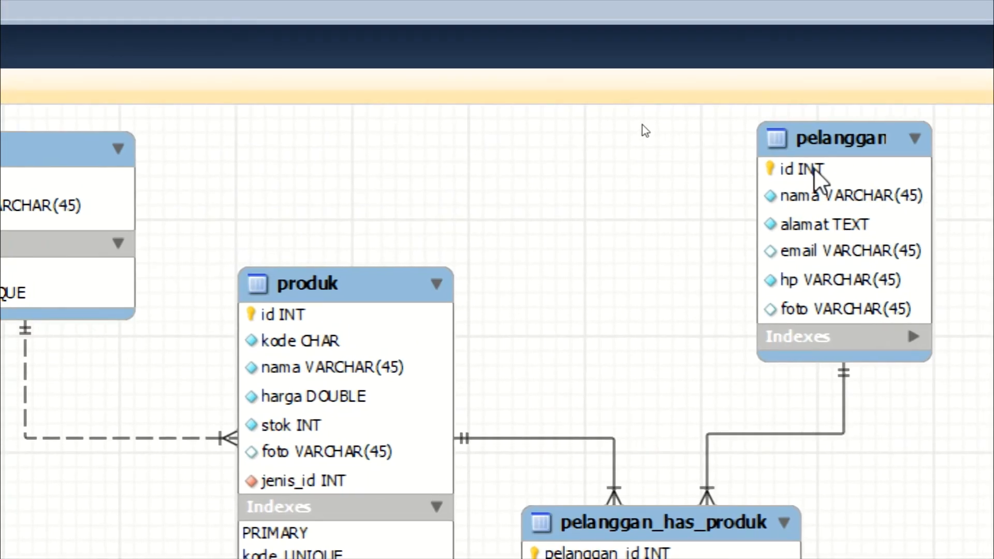
# Open the pelanggan_has_produk table for editing and shorten its name to pe.
pyautogui.moveTo(814, 168)
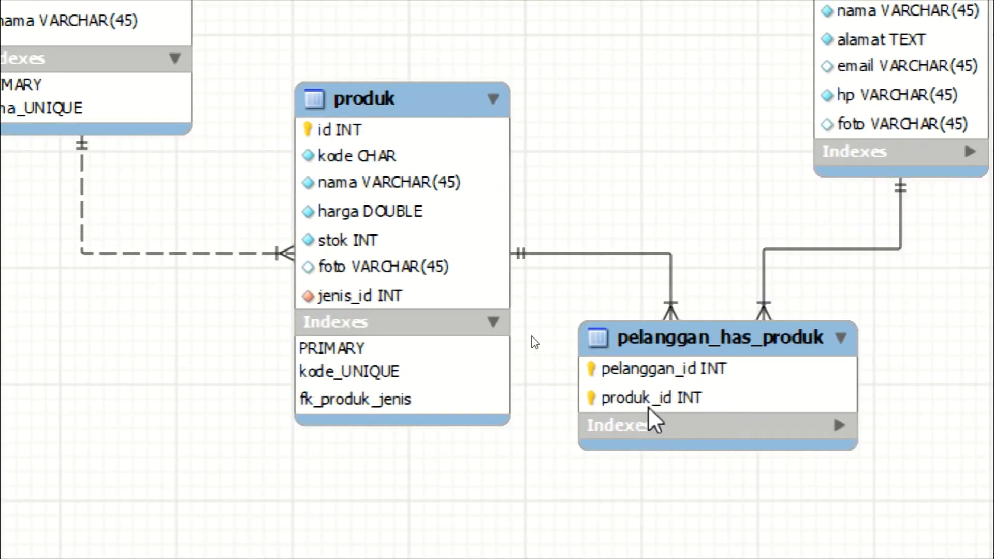
pyautogui.moveTo(671, 403)
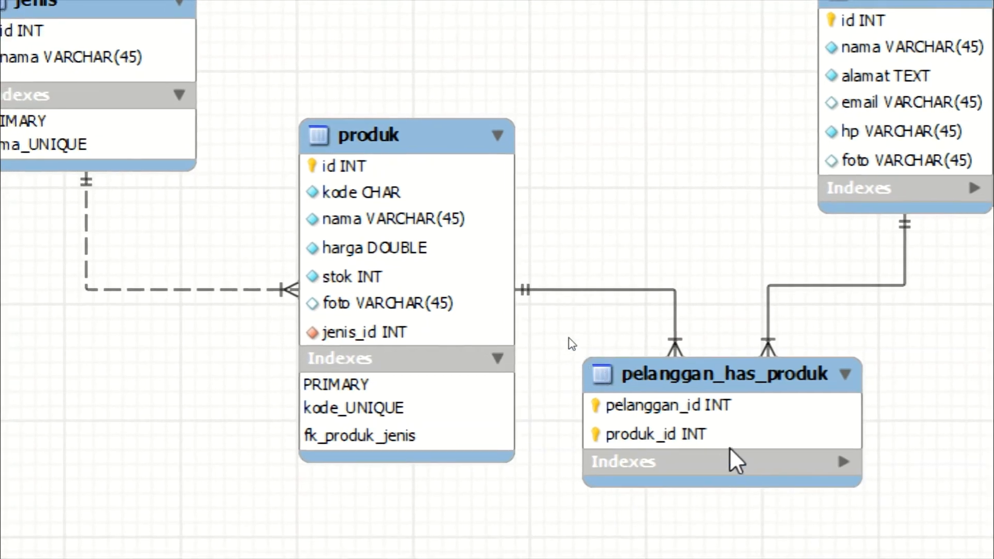
pyautogui.moveTo(698, 435)
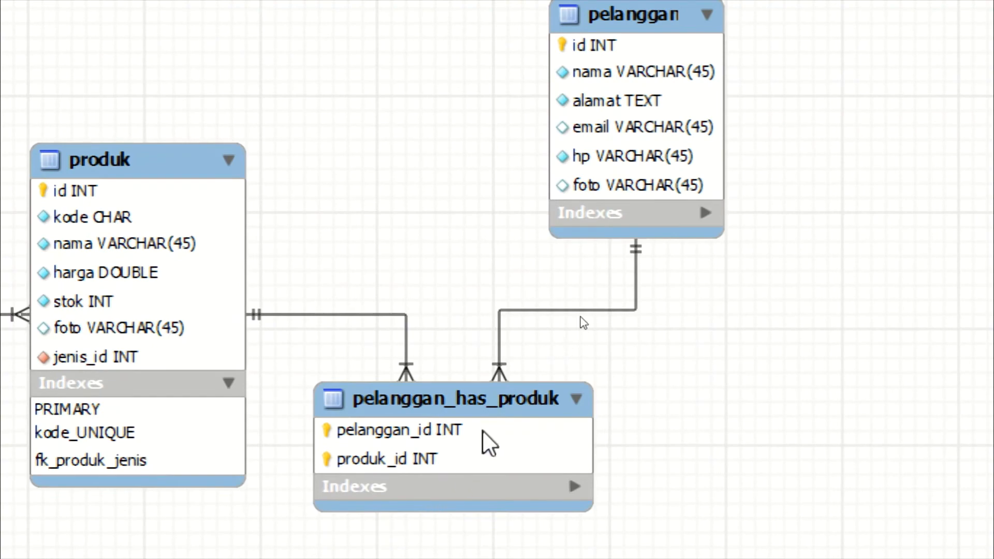
pyautogui.moveTo(478, 444)
pyautogui.doubleClick(484, 427)
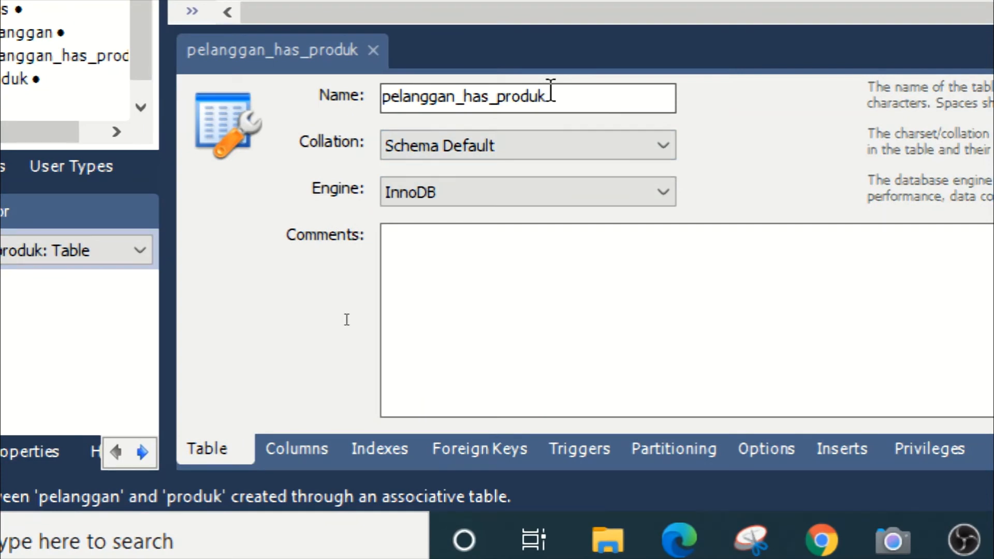
pyautogui.click(556, 366)
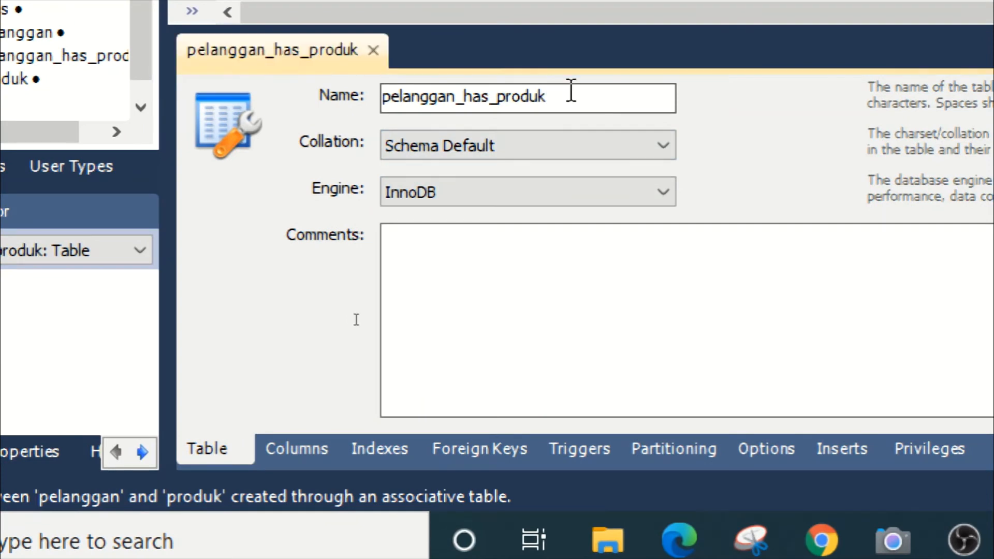
pyautogui.press('BackSpace')
pyautogui.press('BackSpace')
pyautogui.press('BackSpace')
pyautogui.press('BackSpace')
pyautogui.press('BackSpace')
pyautogui.press('BackSpace')
pyautogui.press('BackSpace')
pyautogui.press('BackSpace')
pyautogui.press('BackSpace')
pyautogui.press('BackSpace')
pyautogui.press('BackSpace')
pyautogui.press('BackSpace')
pyautogui.press('BackSpace')
pyautogui.press('BackSpace')
pyautogui.press('BackSpace')
pyautogui.press('BackSpace')
pyautogui.press('BackSpace')
pyautogui.press('BackSpace')
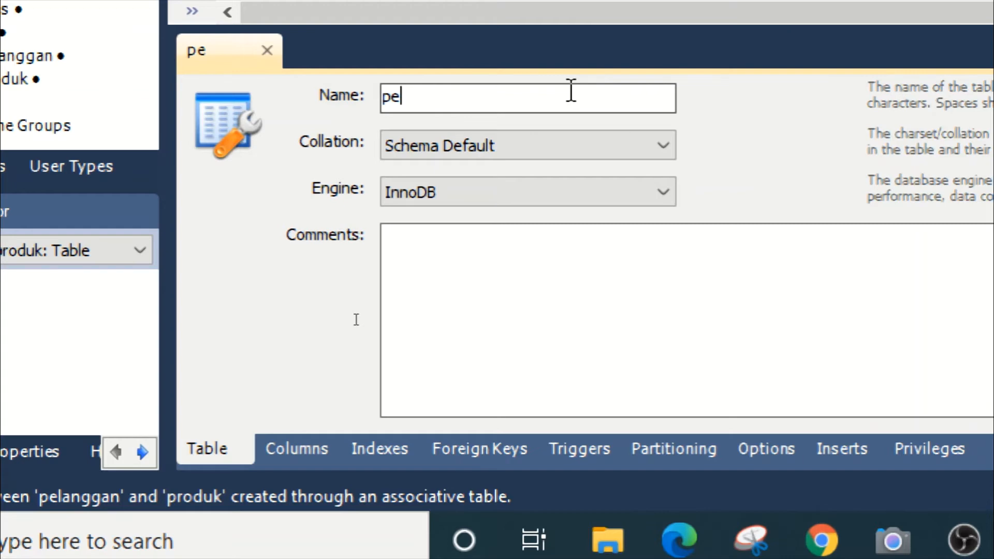
pyautogui.write('mb')
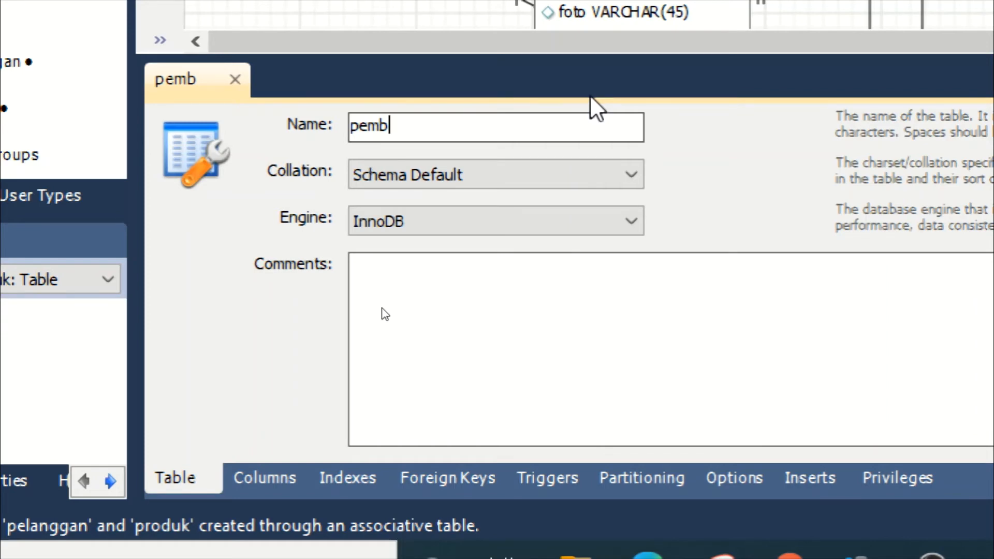
pyautogui.press('BackSpace')
pyautogui.press('BackSpace')
pyautogui.write('n')
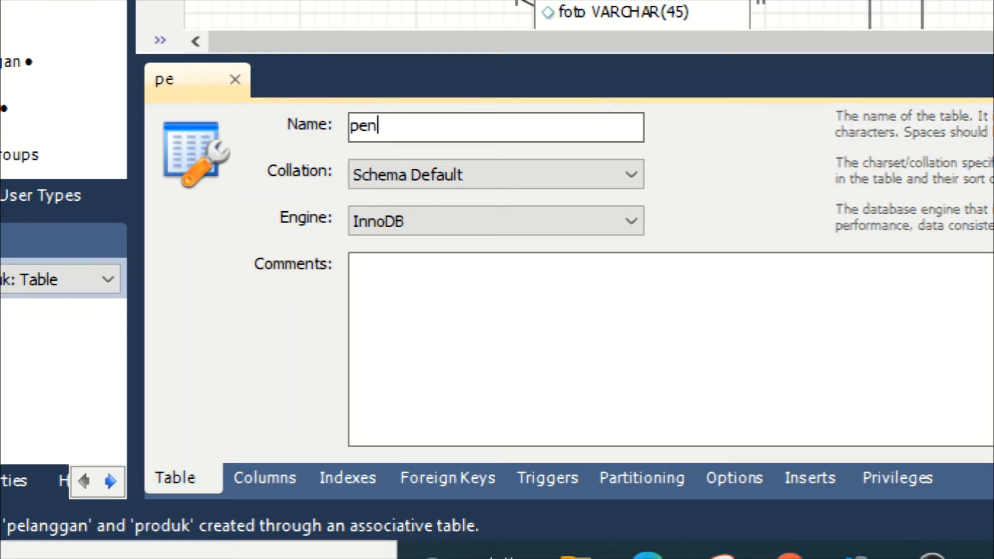
pyautogui.write('jualan')
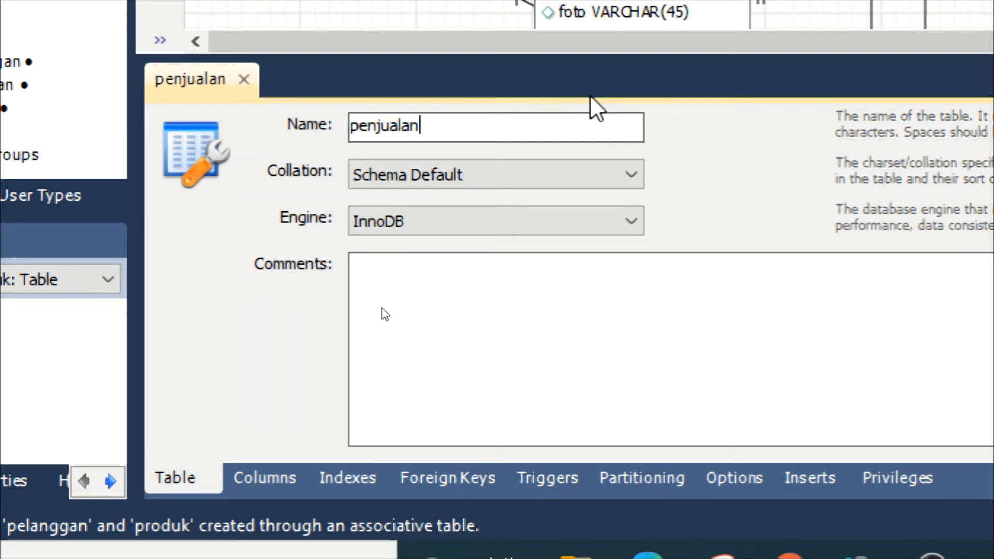
pyautogui.press('BackSpace')
pyautogui.press('BackSpace')
pyautogui.press('BackSpace')
pyautogui.press('BackSpace')
pyautogui.press('BackSpace')
pyautogui.press('BackSpace')
# Complete the junction table's name as pesanan.
pyautogui.write('sa')
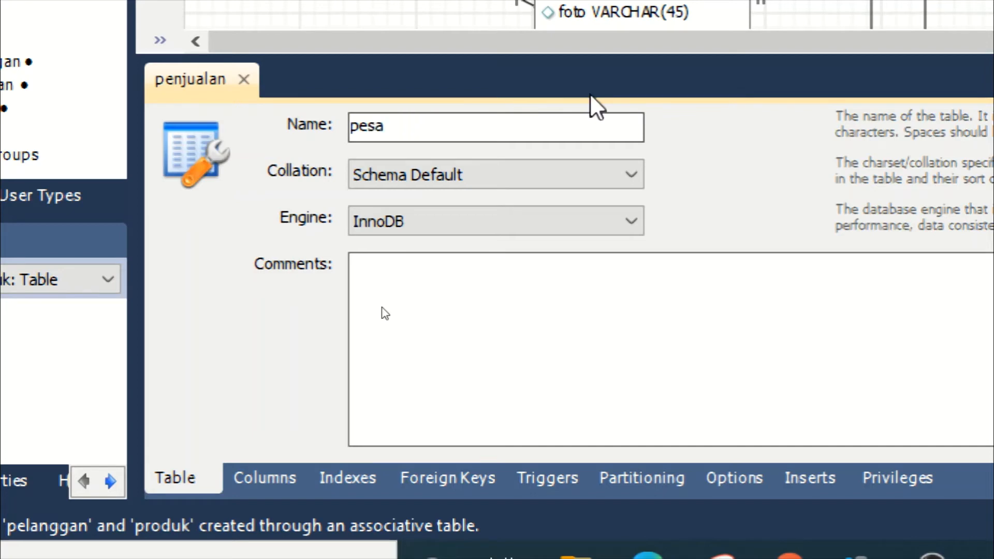
pyautogui.write('nan')
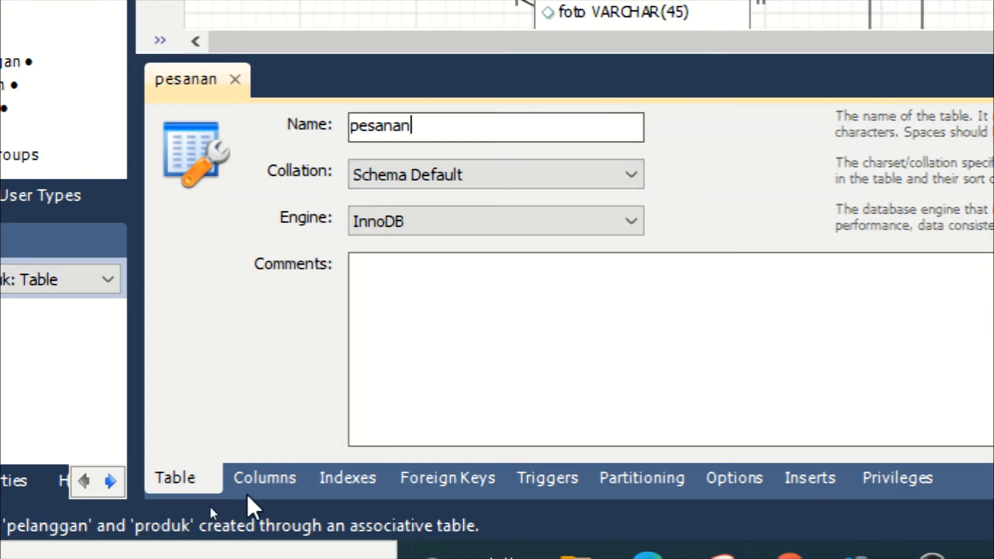
# Add an INT column named id to the pesanan table and make it a not-null, auto-increment primary key.
pyautogui.click(260, 480)
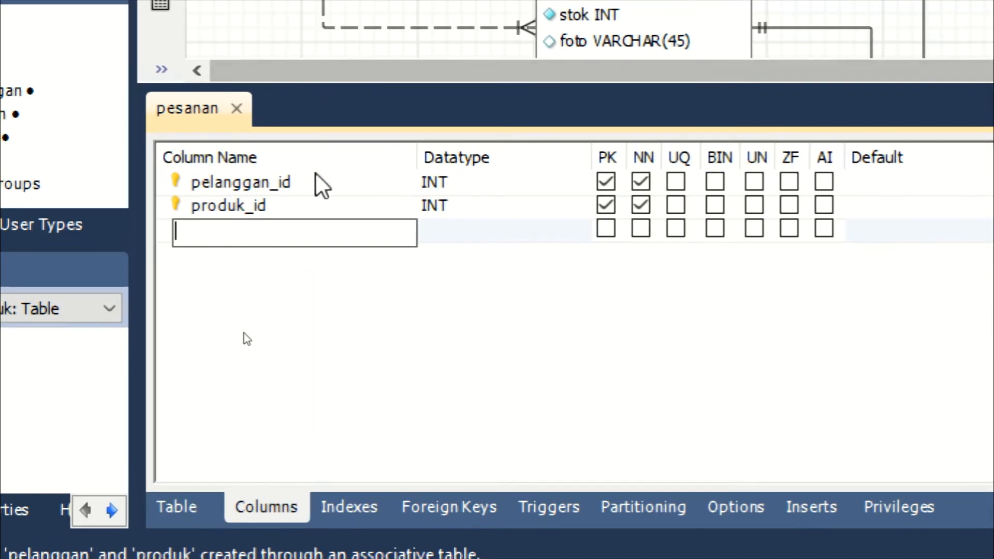
pyautogui.write('id')
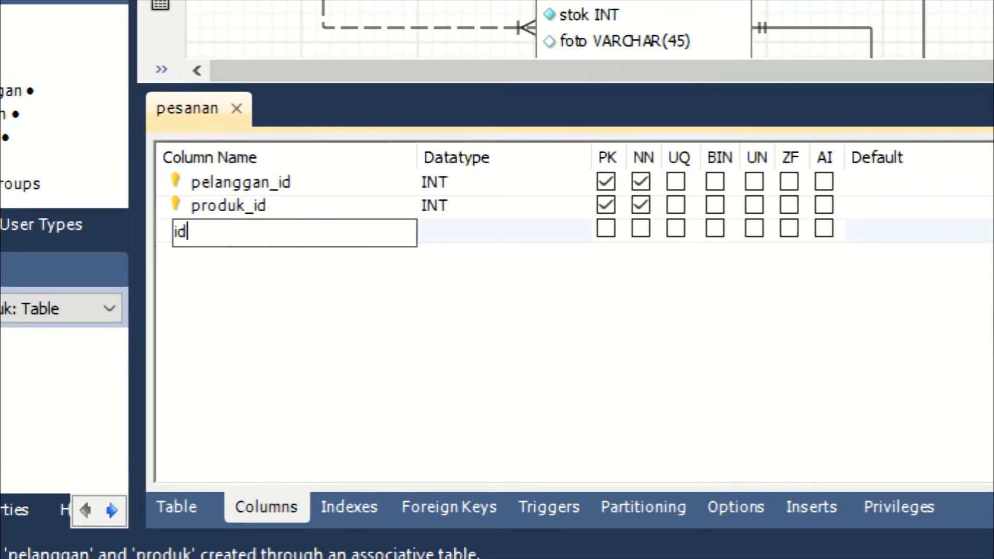
pyautogui.click(533, 238)
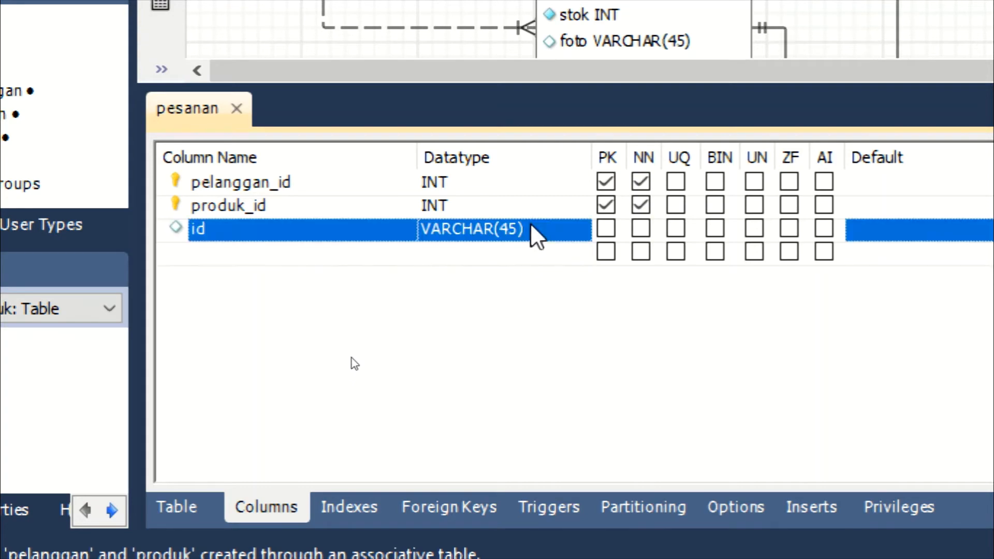
pyautogui.click(579, 234)
pyautogui.scroll(-1, 582, 204)
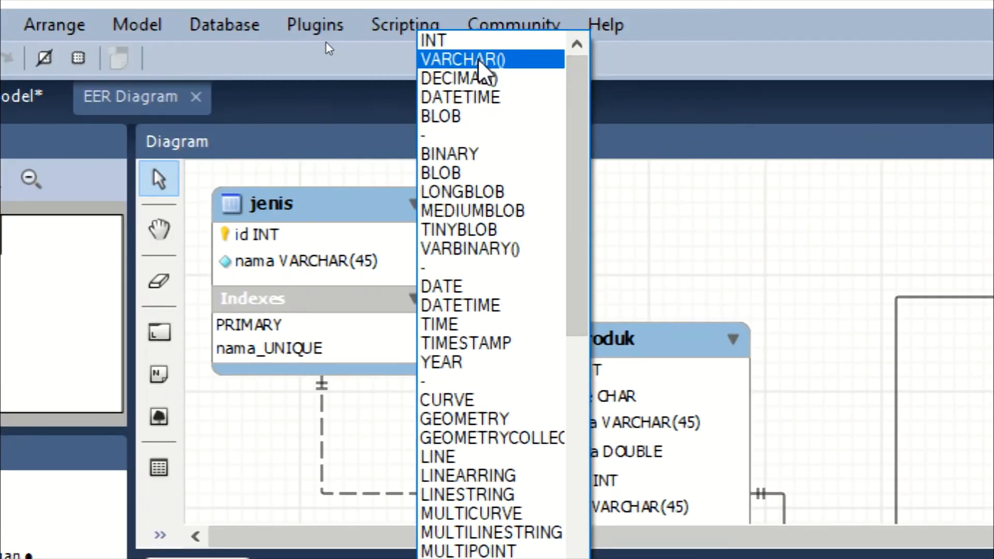
pyautogui.click(470, 40)
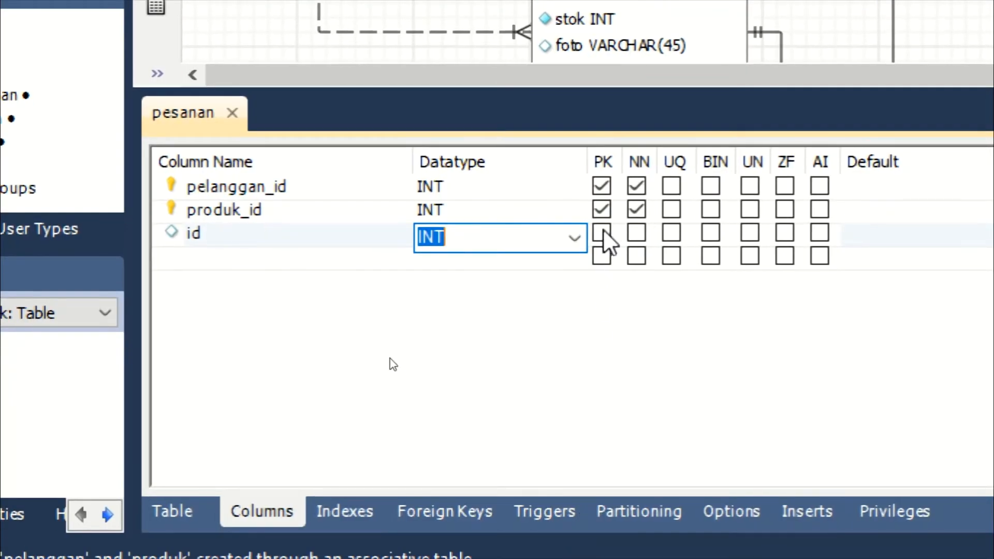
pyautogui.click(600, 233)
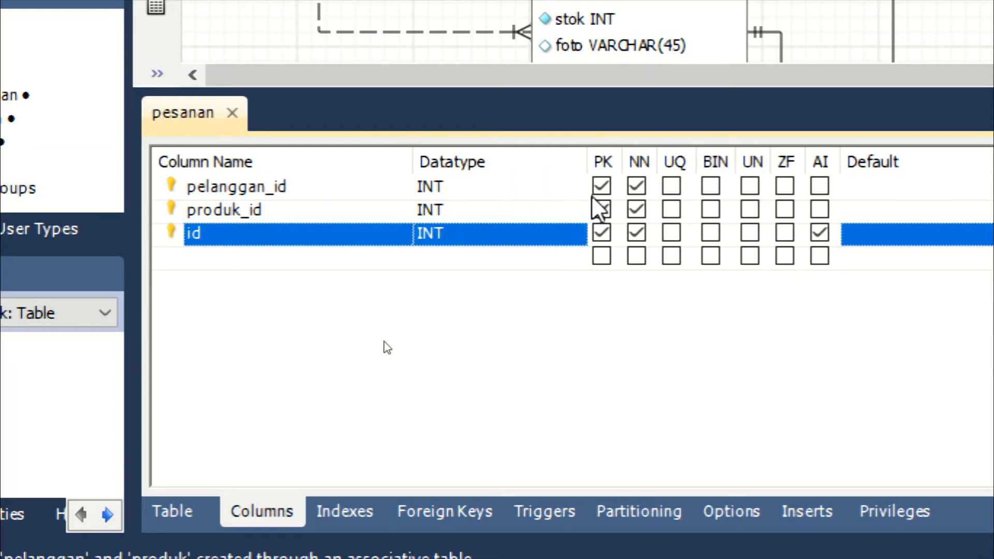
# Remove the primary key flag from produk_id and pelanggan_id, and move the id column above them in the pesanan table.
pyautogui.click(600, 210)
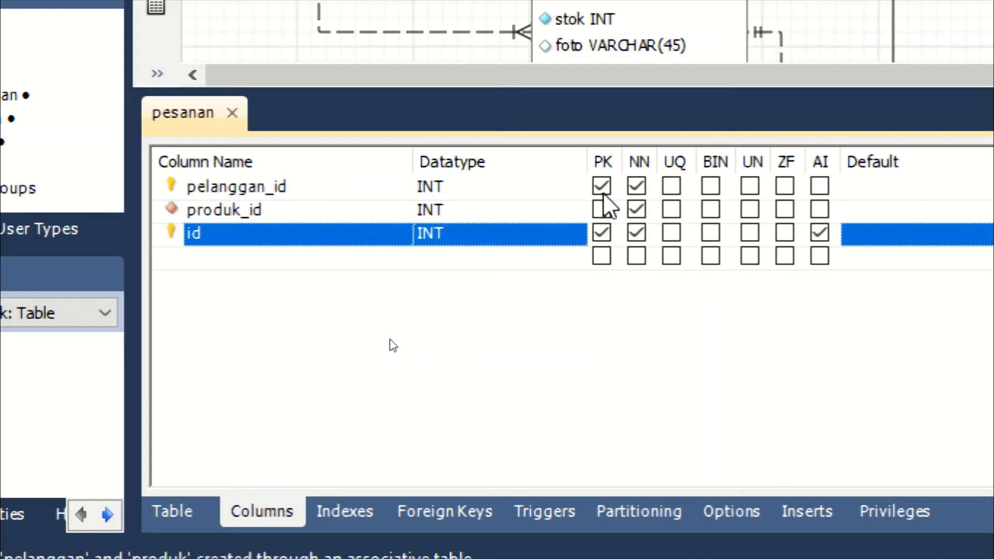
pyautogui.click(603, 188)
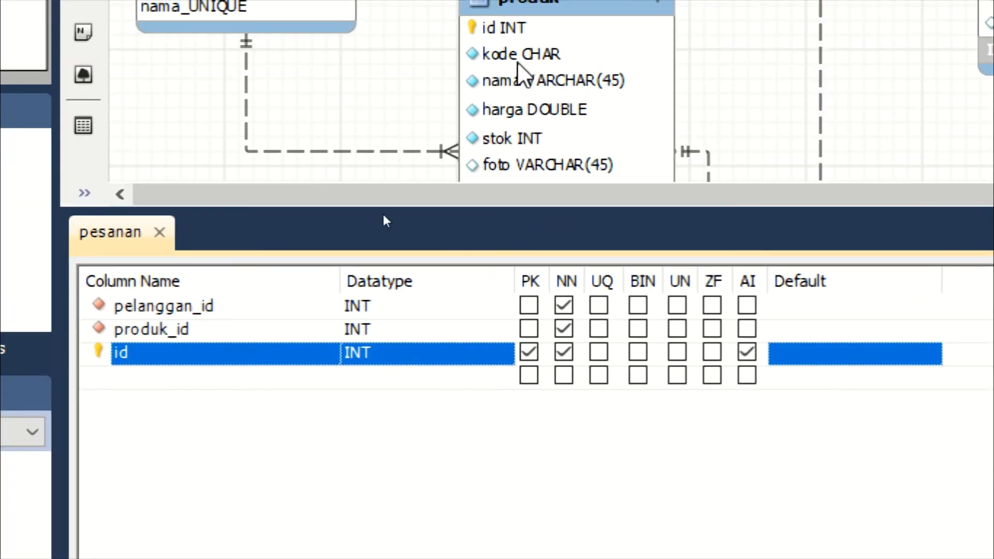
pyautogui.moveTo(472, 58)
pyautogui.doubleClick(215, 355)
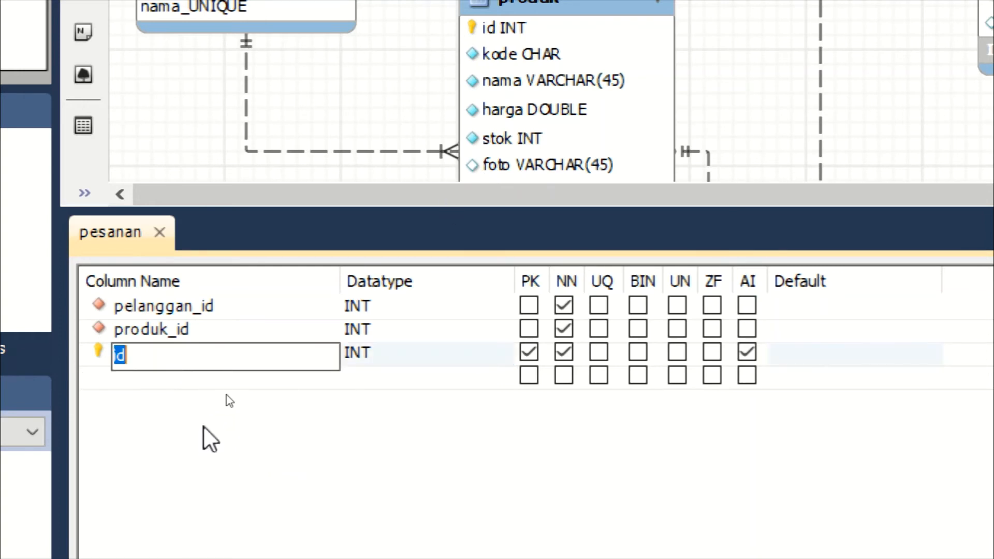
pyautogui.click(202, 410)
pyautogui.moveTo(200, 353); pyautogui.dragTo(162, 311)
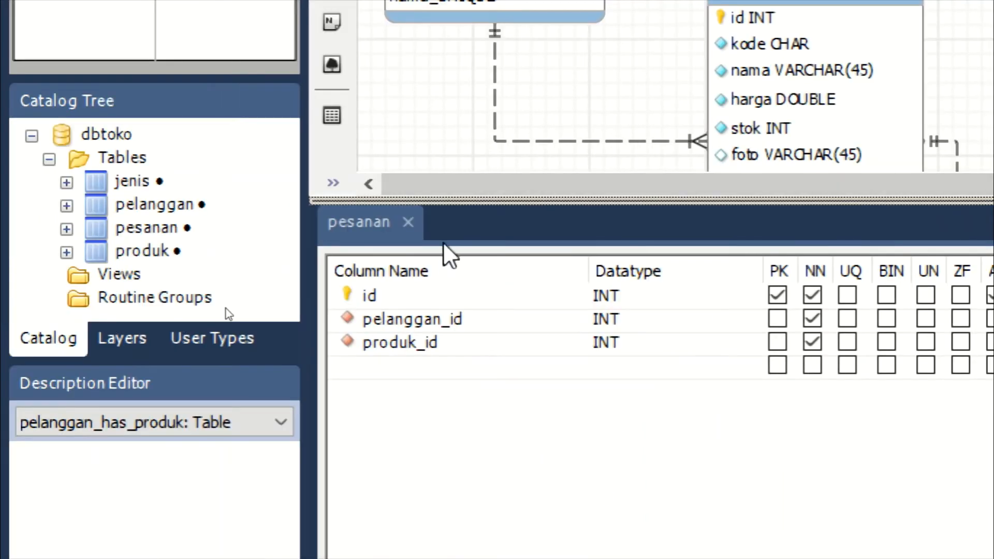
# Close the pesanan table editor and shift the pesanan table slightly to the right, away from produk in the diagram.
pyautogui.click(330, 216)
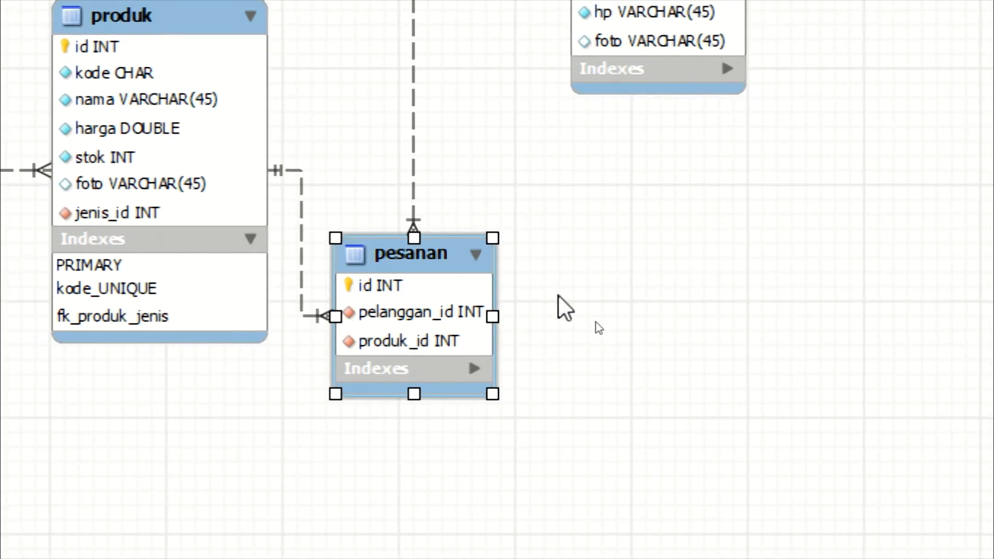
pyautogui.moveTo(483, 261); pyautogui.dragTo(542, 261)
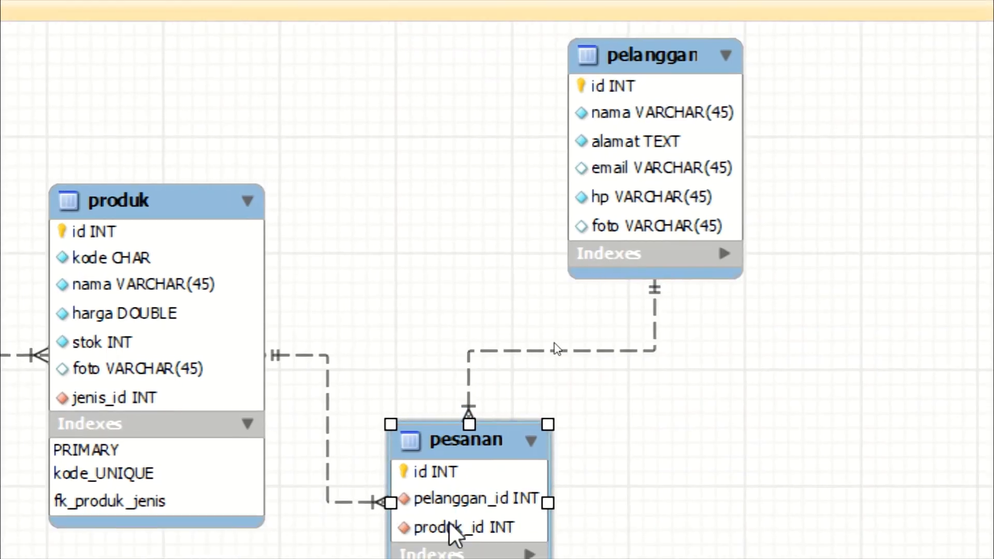
# Add a not-null DATE column named tgl to the pesanan table.
pyautogui.moveTo(135, 263)
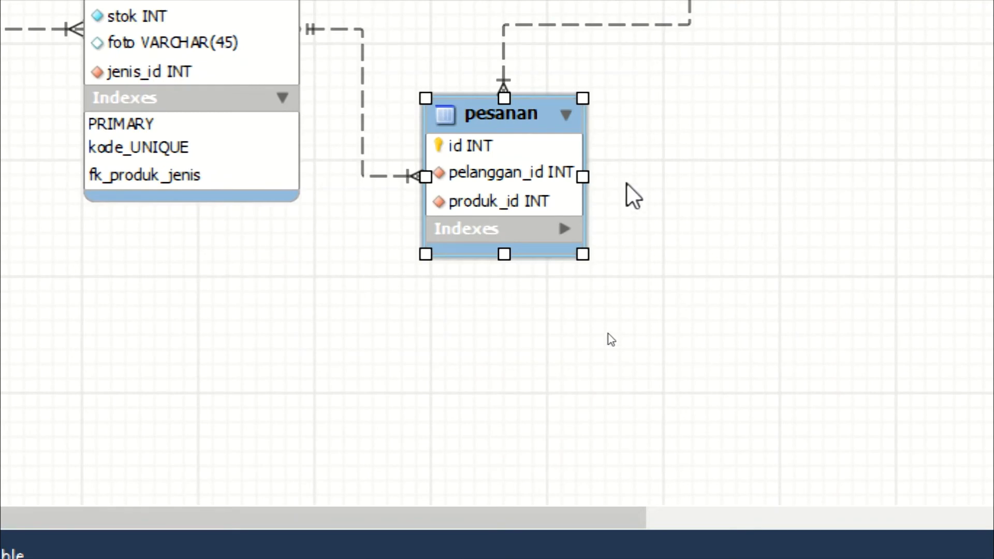
pyautogui.doubleClick(283, 167)
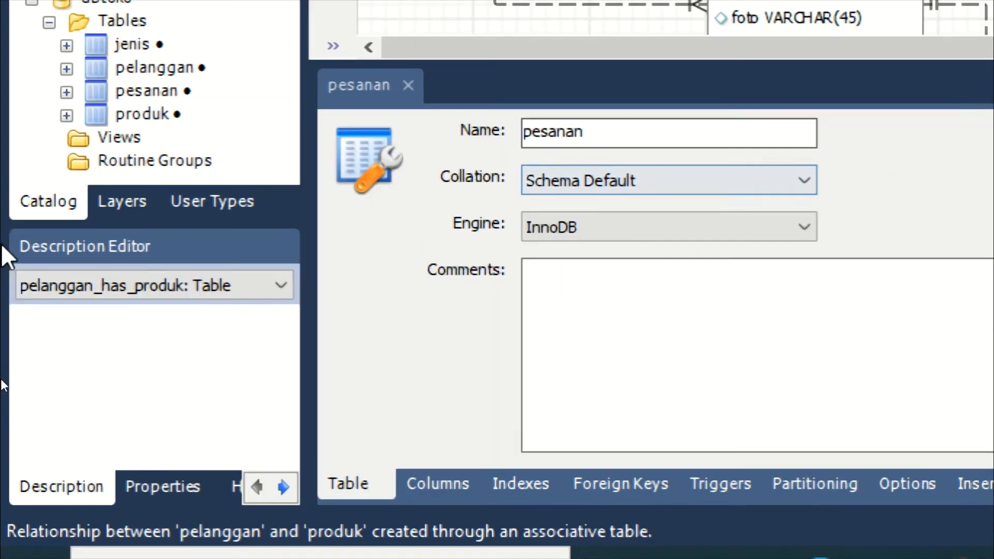
pyautogui.click(446, 484)
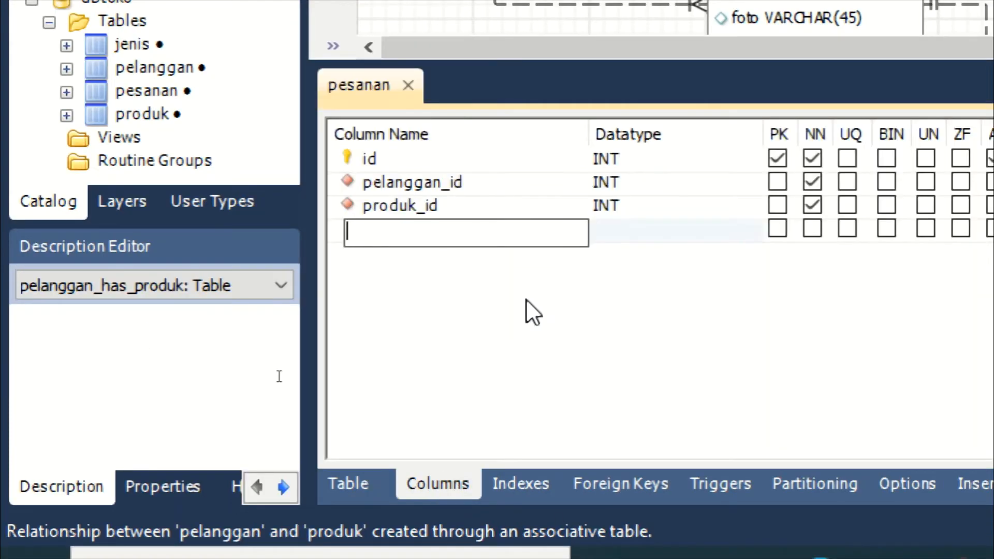
pyautogui.write('tgl')
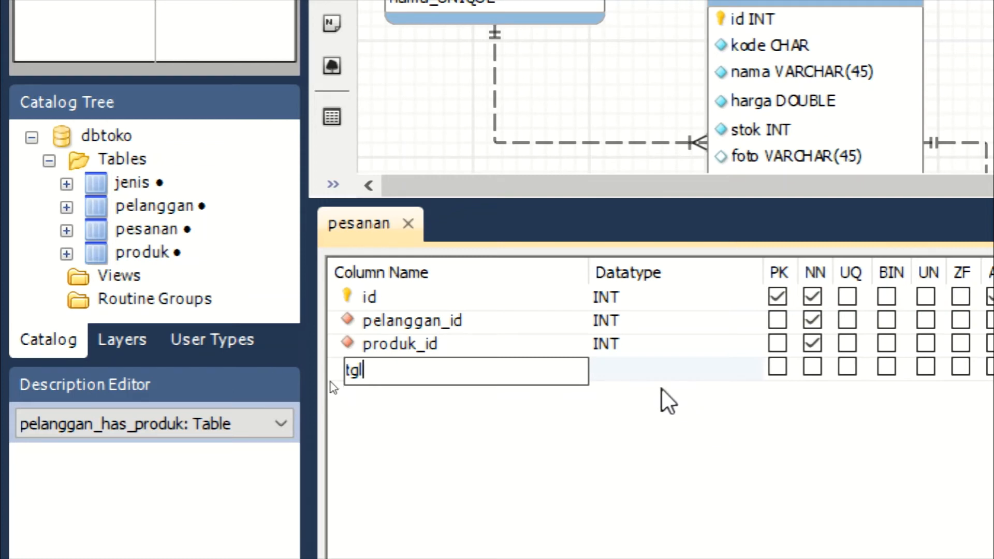
pyautogui.click(651, 371)
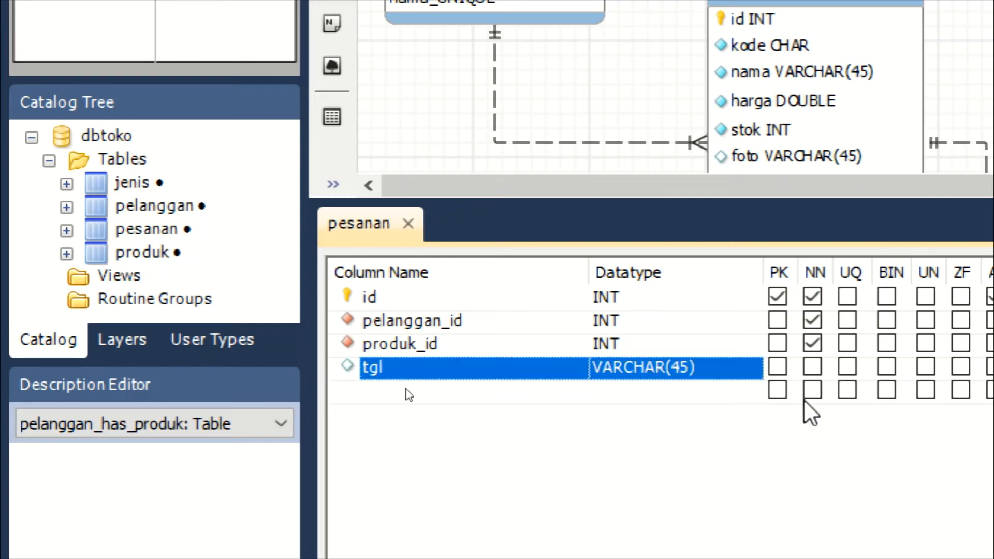
pyautogui.click(753, 374)
pyautogui.click(754, 372)
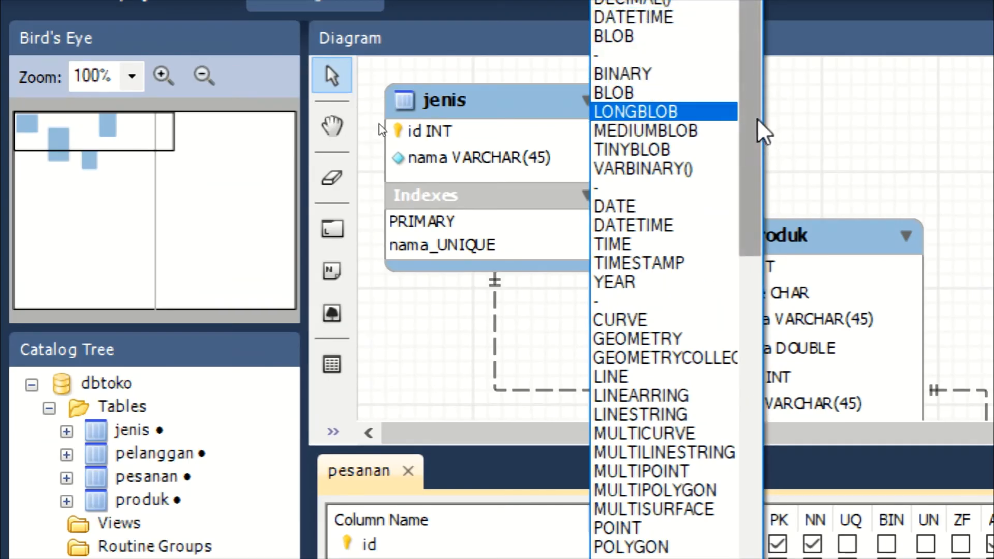
pyautogui.moveTo(761, 132); pyautogui.dragTo(774, 0)
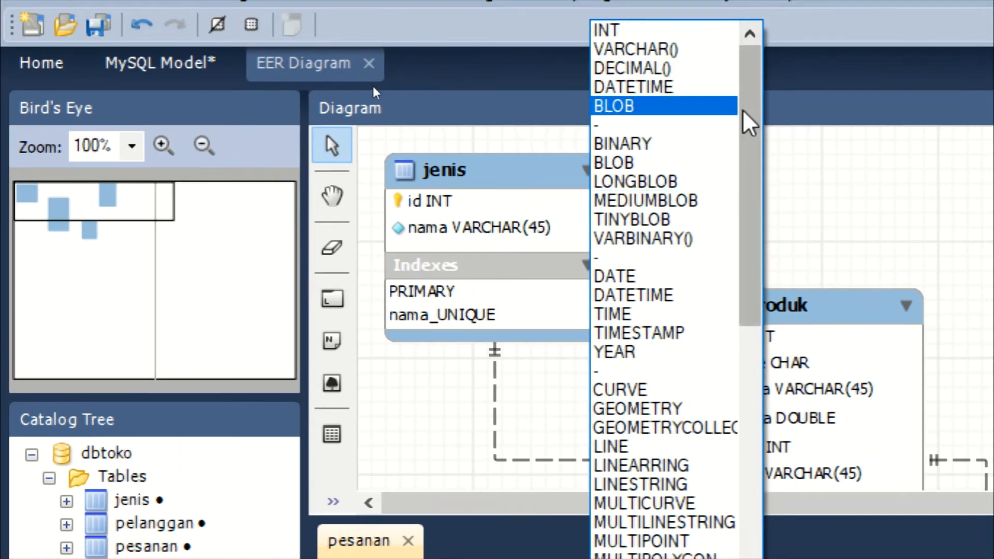
pyautogui.moveTo(751, 129); pyautogui.dragTo(750, 192)
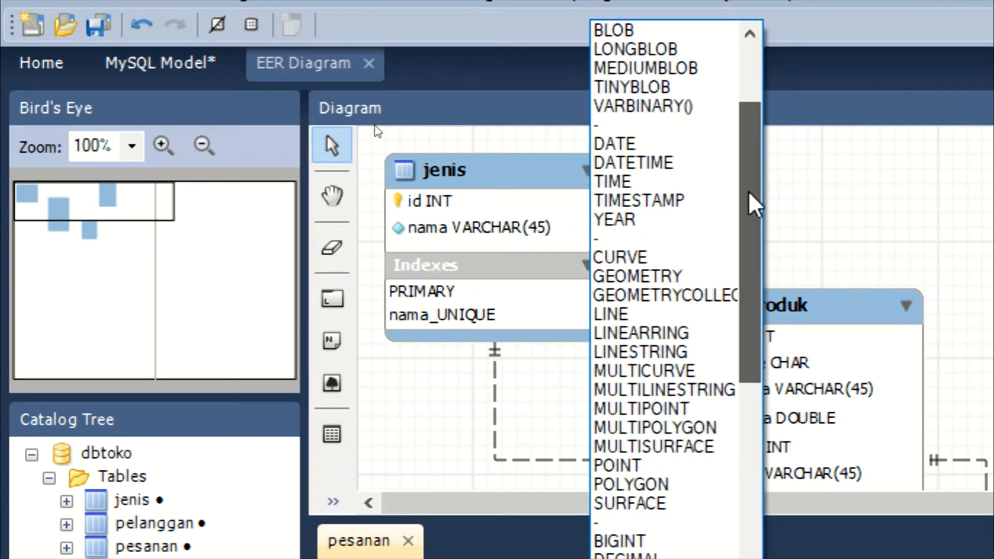
pyautogui.click(614, 145)
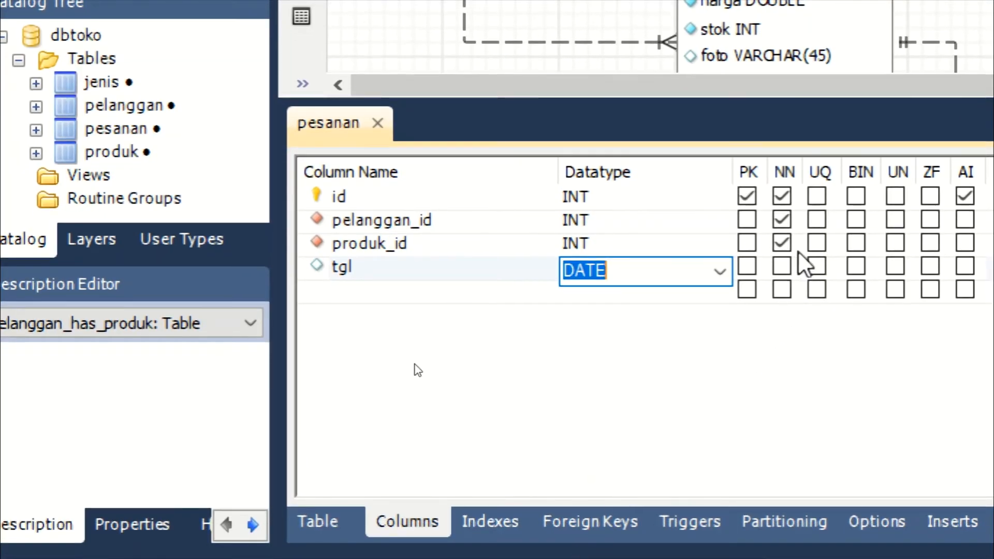
pyautogui.click(782, 267)
# Move the tgl column directly below id, above pelanggan_id, in the pesanan table.
pyautogui.click(467, 294)
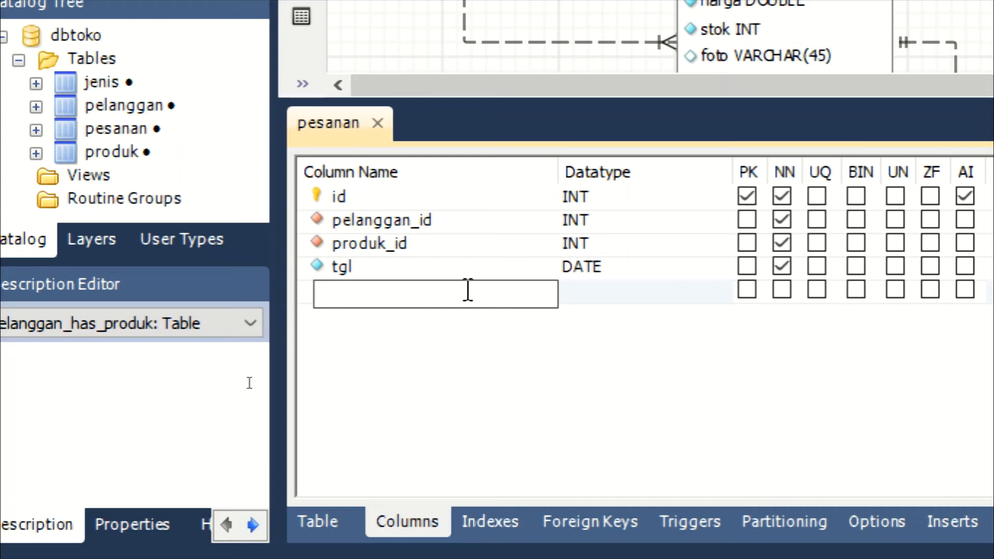
pyautogui.click(446, 270)
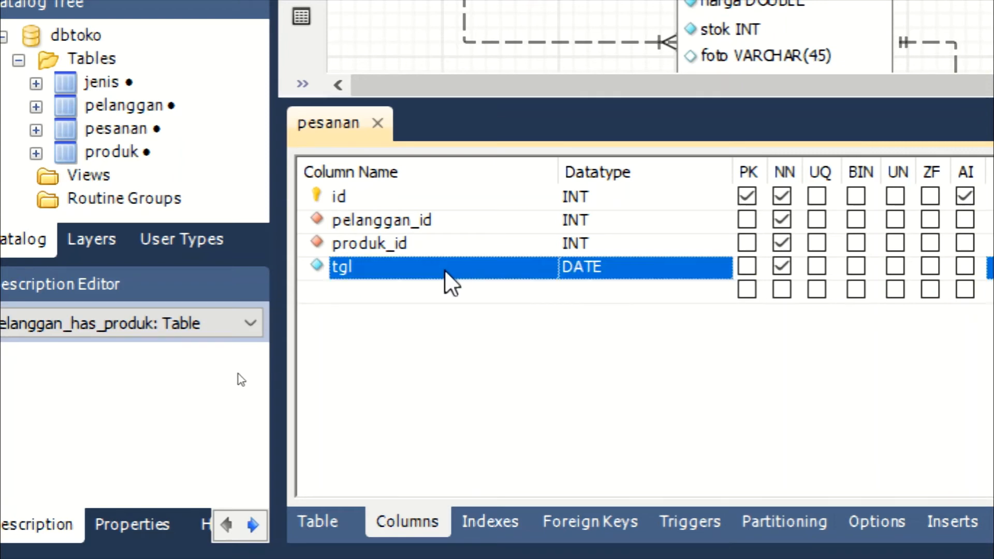
pyautogui.moveTo(446, 270); pyautogui.dragTo(458, 212)
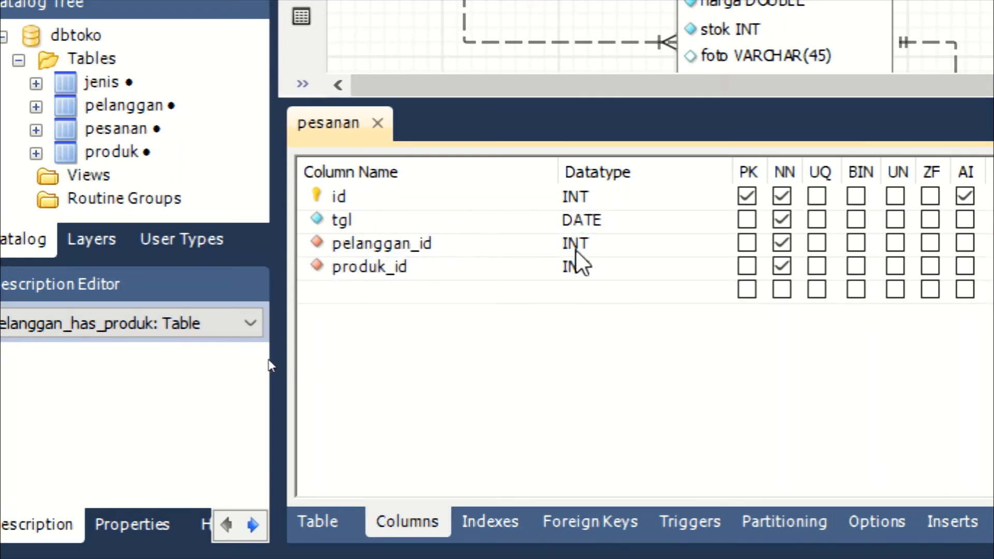
# Add a not-null INT column named jumlah after produk_id in the pesanan table.
pyautogui.click(347, 301)
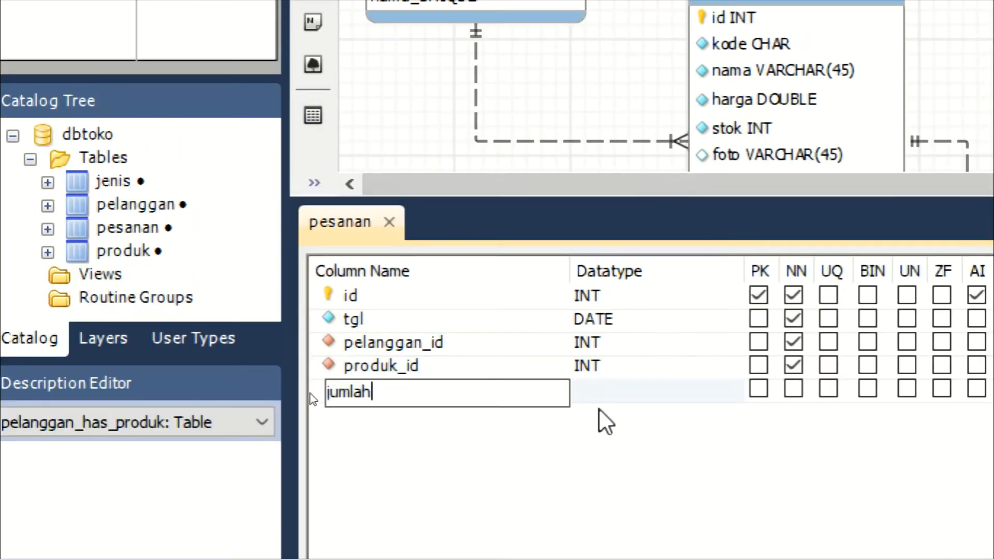
pyautogui.click(605, 396)
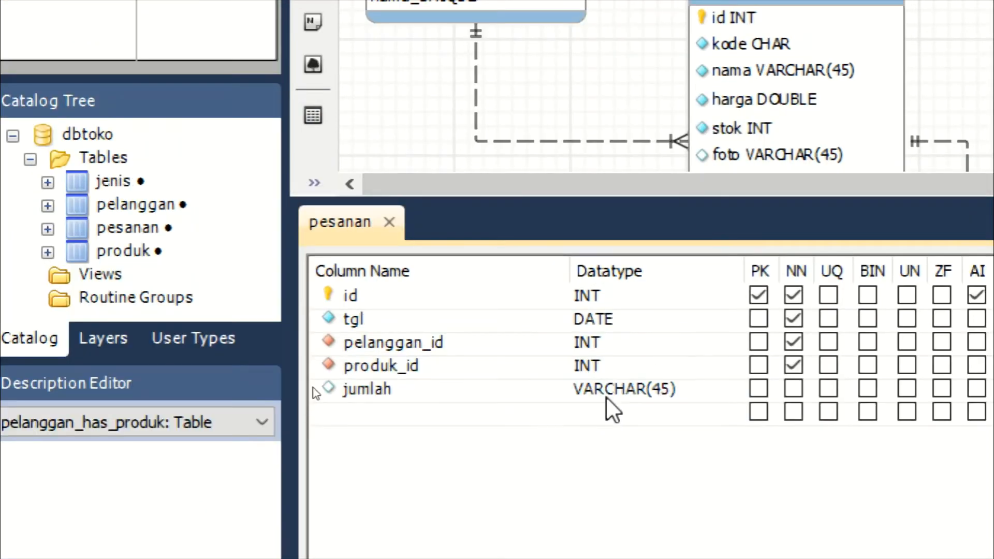
pyautogui.click(733, 393)
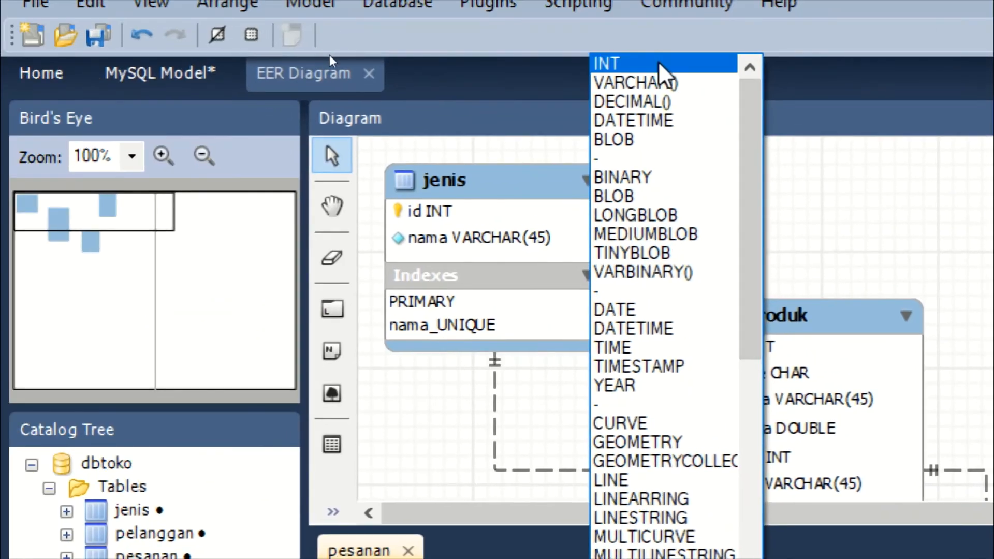
pyautogui.click(603, 20)
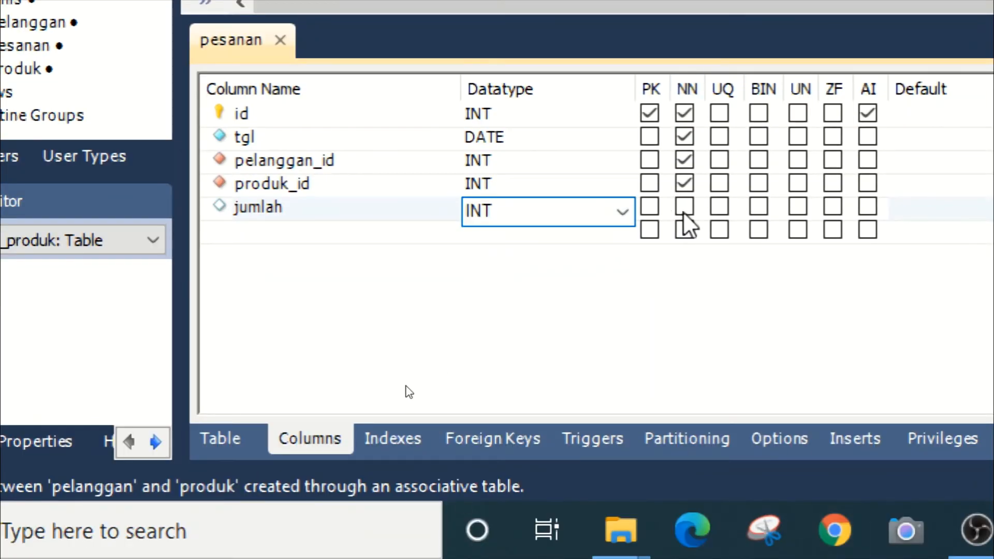
pyautogui.click(684, 209)
# Add a not-null DOUBLE column named harga after jumlah in the pesanan table.
pyautogui.click(267, 237)
pyautogui.click(270, 234)
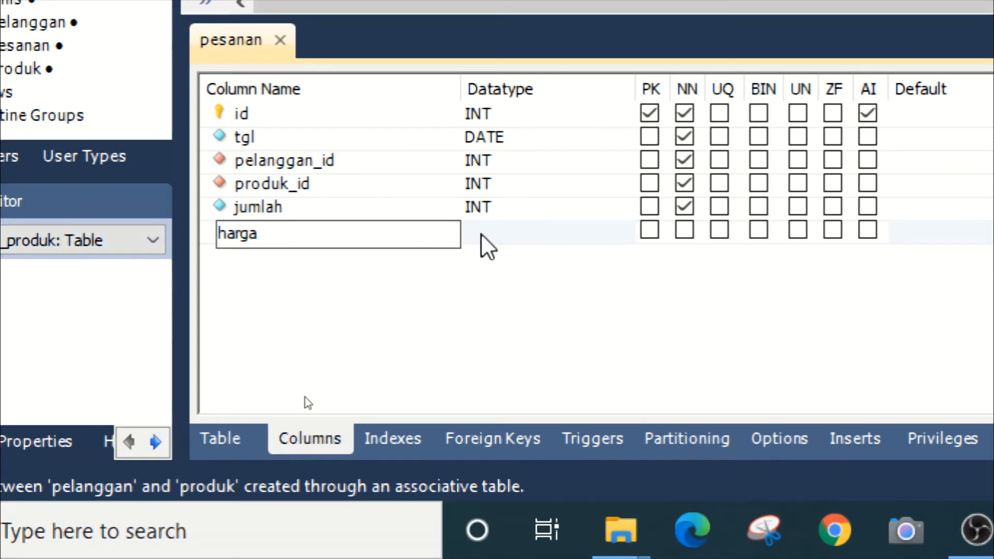
pyautogui.press('Return')
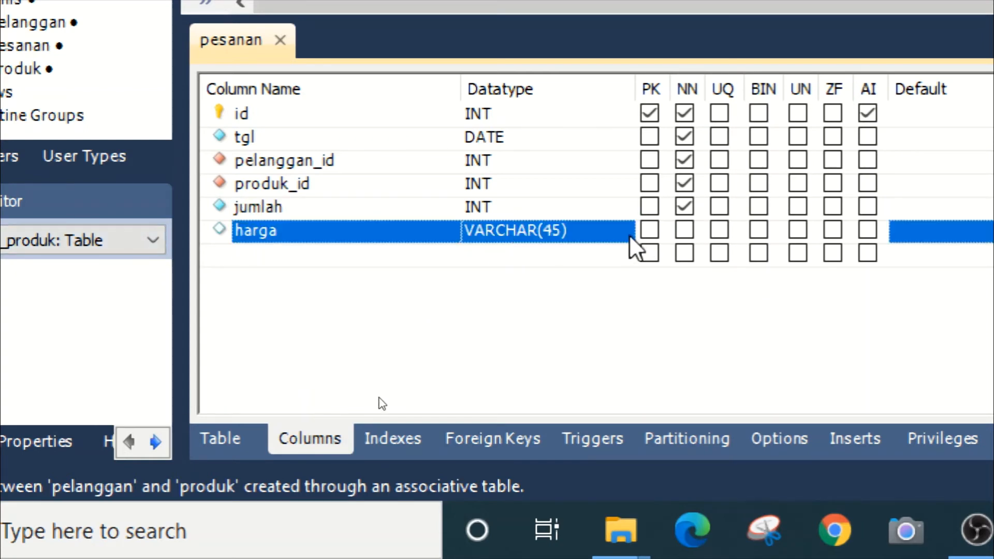
pyautogui.click(630, 238)
pyautogui.click(630, 238)
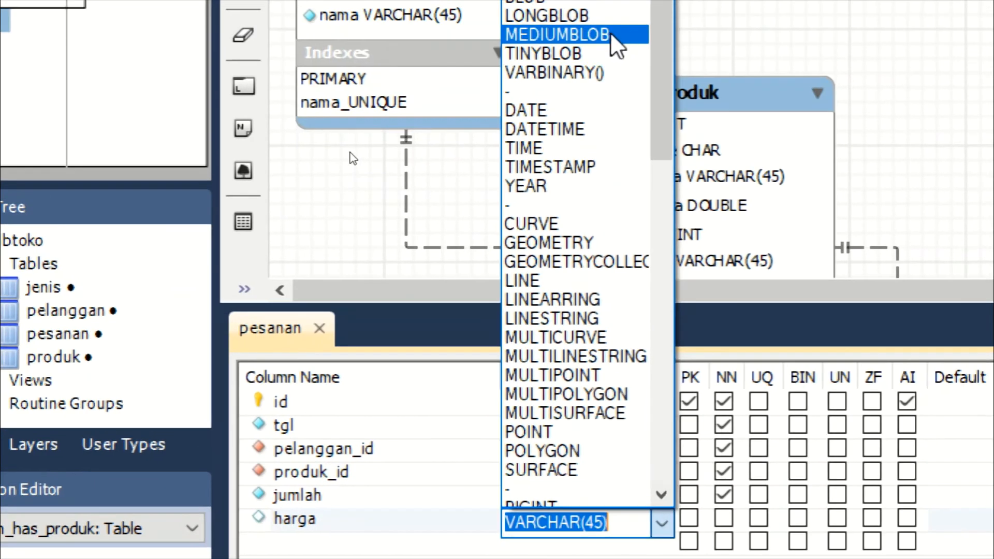
pyautogui.moveTo(654, 94); pyautogui.dragTo(652, 205)
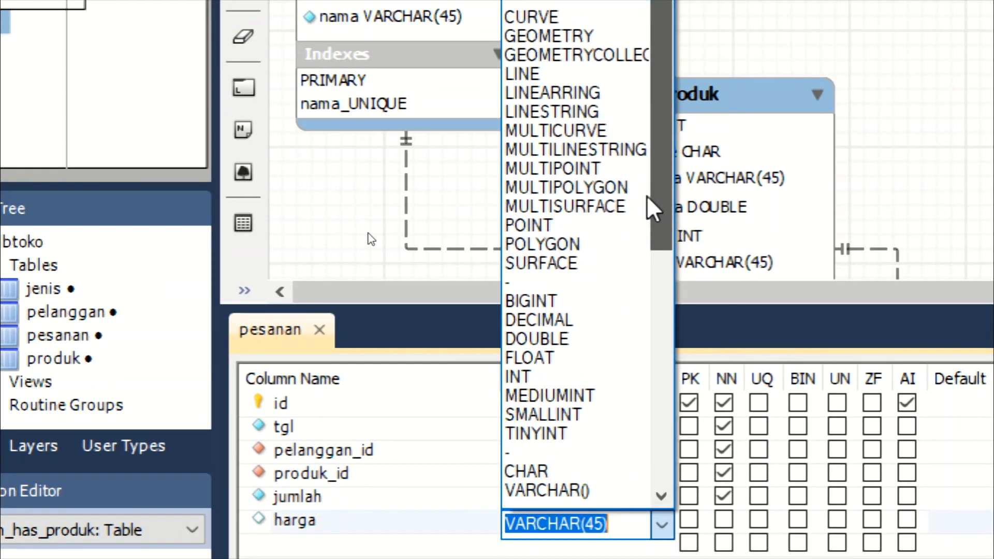
pyautogui.click(543, 339)
pyautogui.click(701, 454)
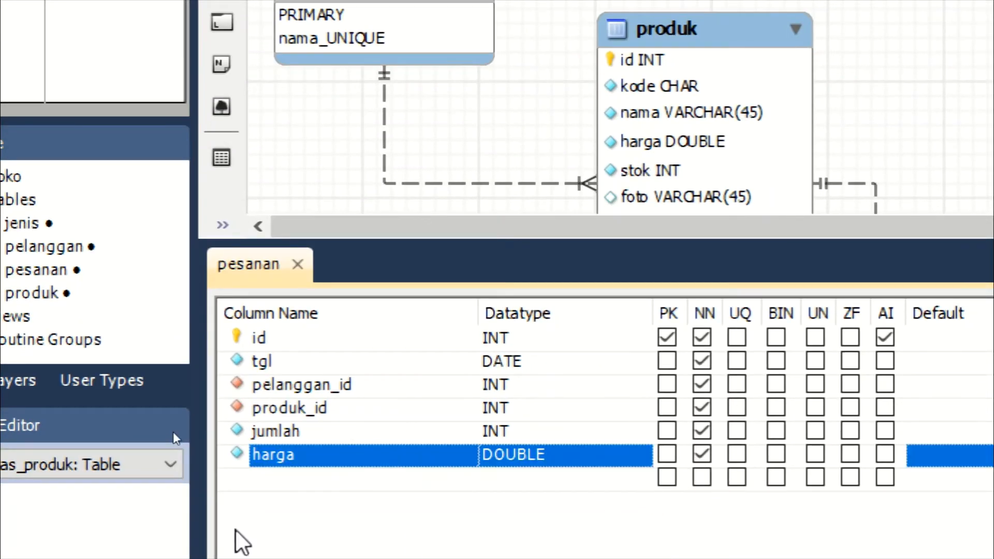
# Add a nullable TEXT column named keterangan at the end of the pesanan table and close the table editor.
pyautogui.doubleClick(286, 480)
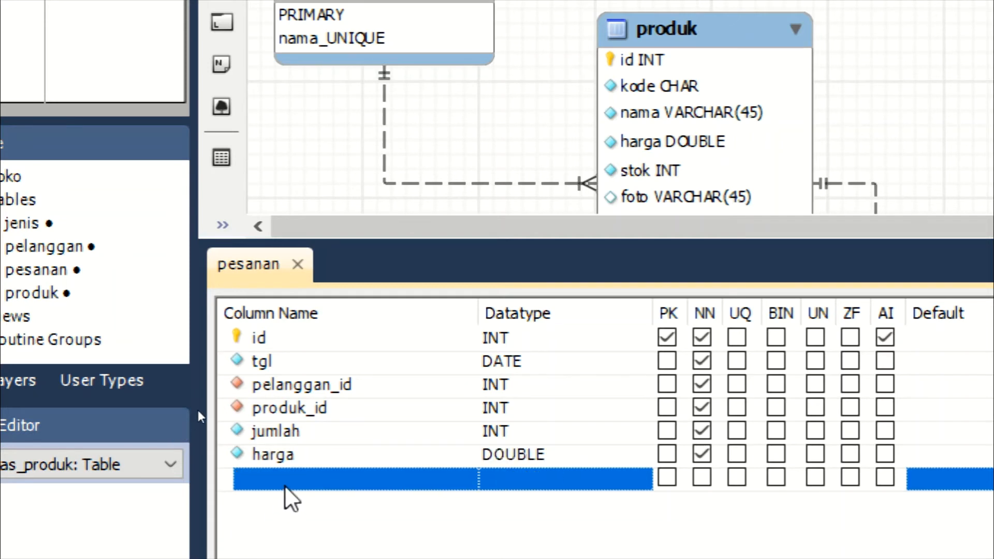
pyautogui.write('keterangan')
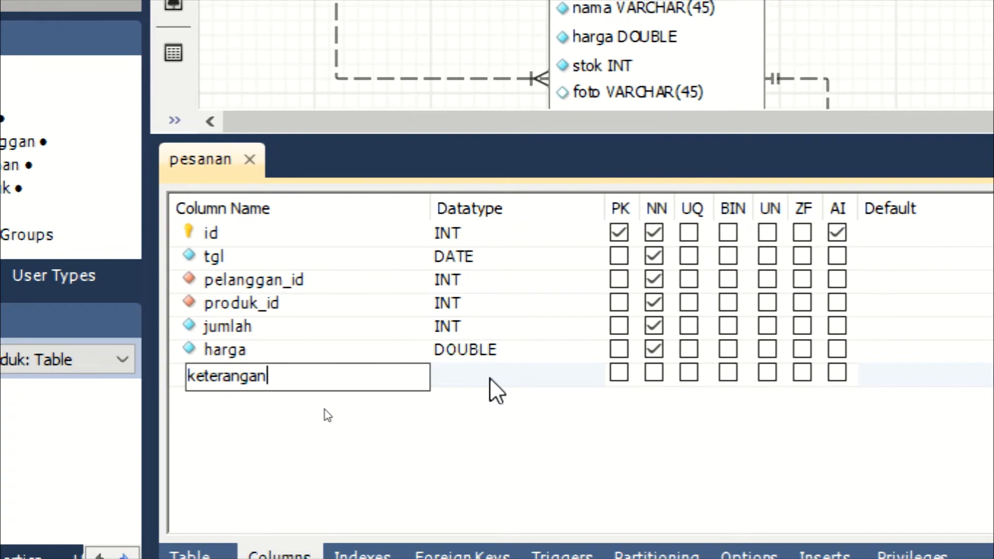
pyautogui.click(492, 381)
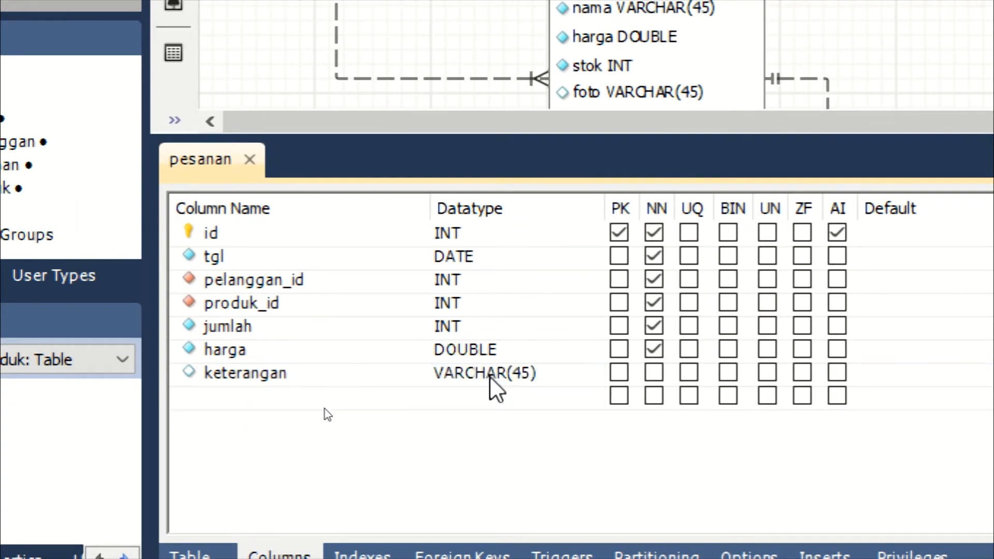
pyautogui.click(593, 377)
pyautogui.scroll(-5, 601, 374)
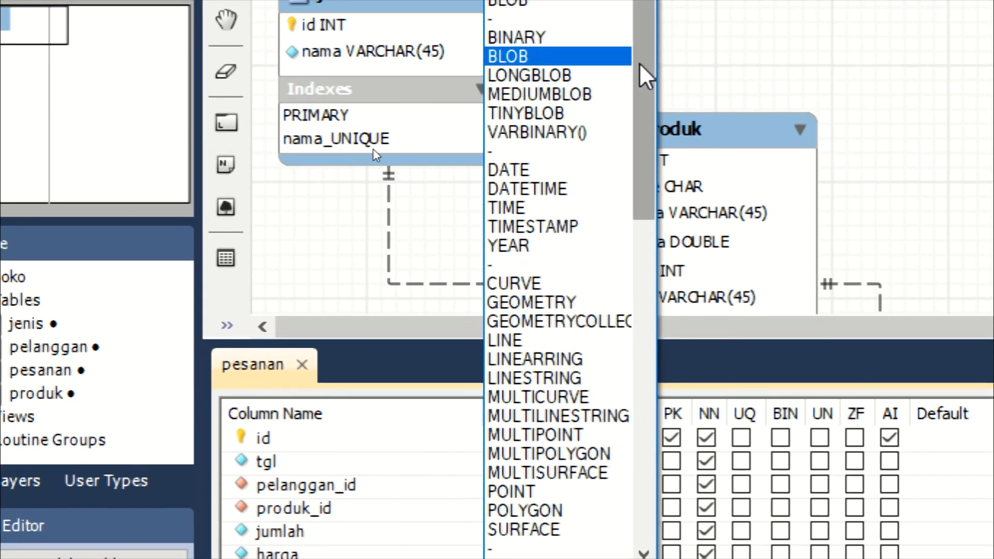
pyautogui.moveTo(638, 63); pyautogui.dragTo(636, 302)
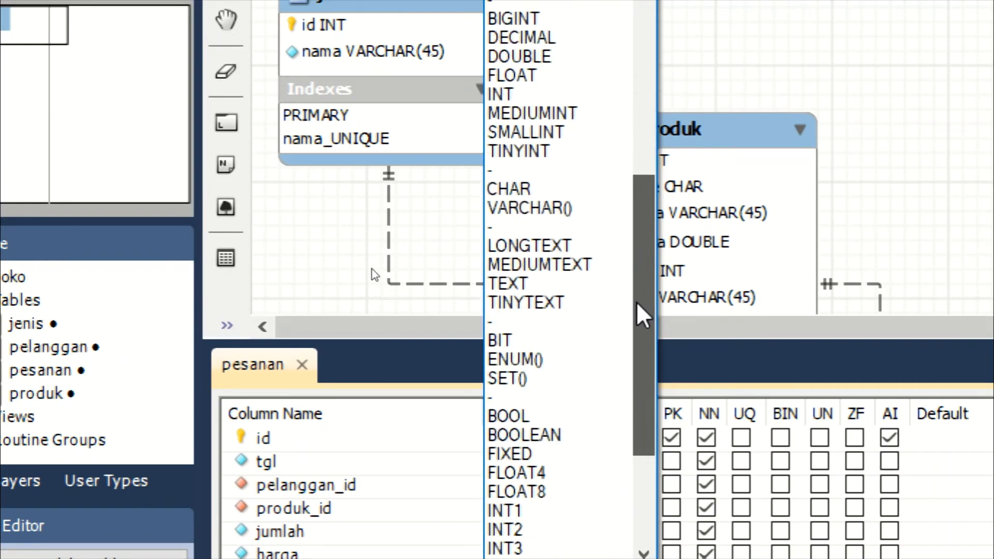
pyautogui.click(548, 283)
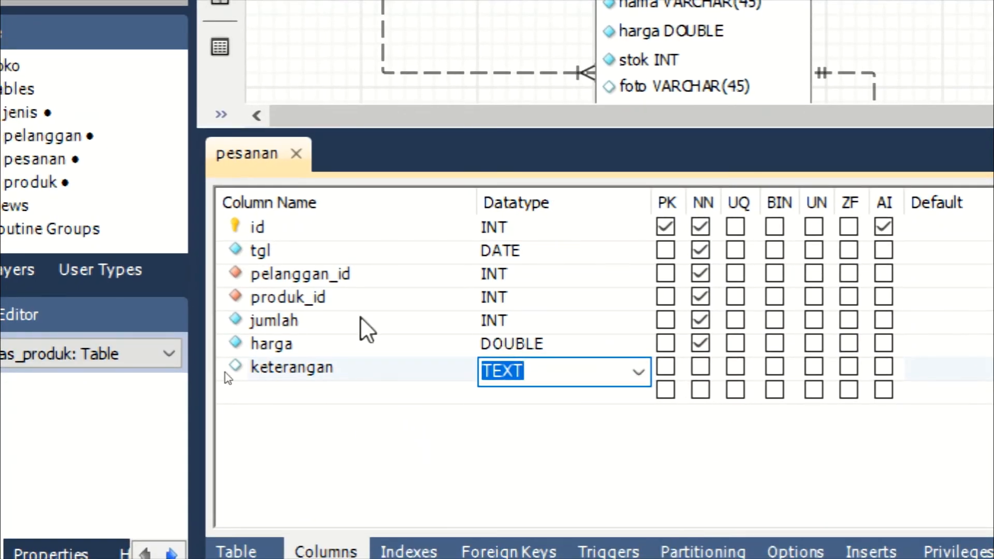
pyautogui.click(294, 153)
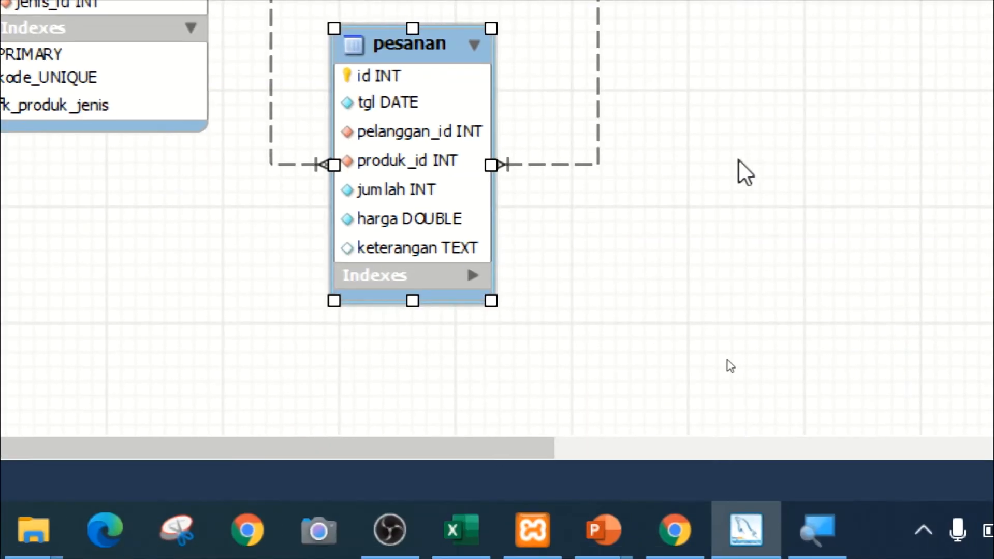
# Move the pesanan table up in the diagram so it sits between produk and pelanggan, and deselect it.
pyautogui.click(739, 162)
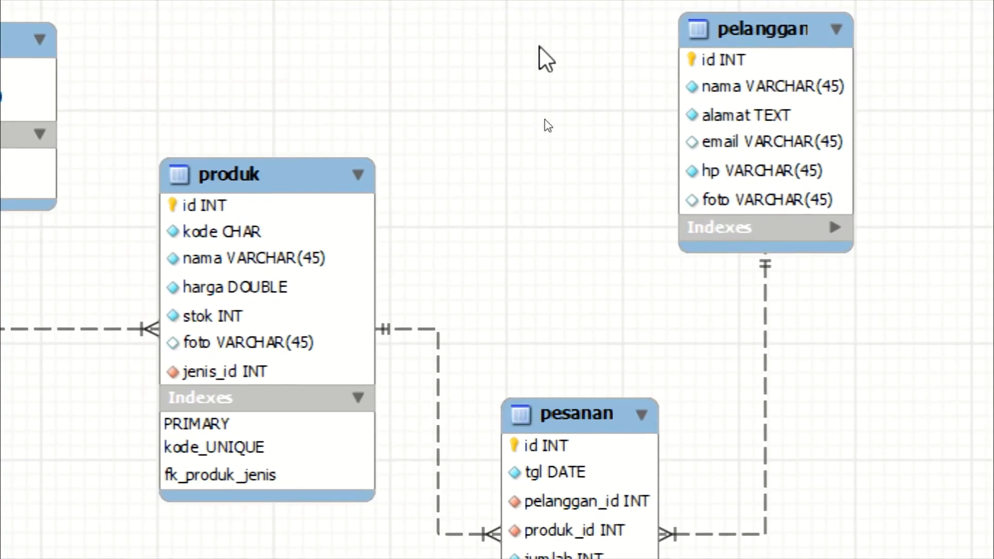
pyautogui.moveTo(577, 424); pyautogui.dragTo(551, 231)
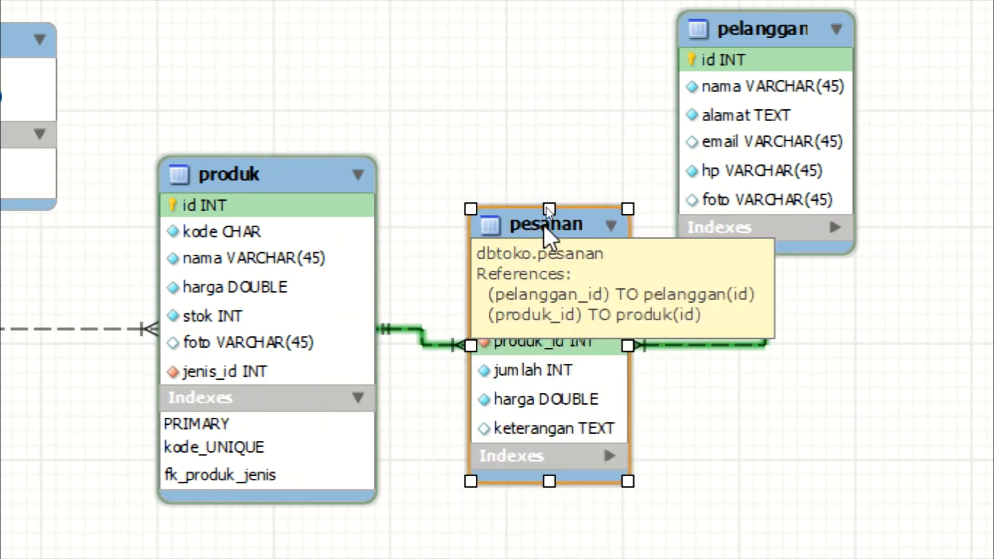
pyautogui.click(695, 328)
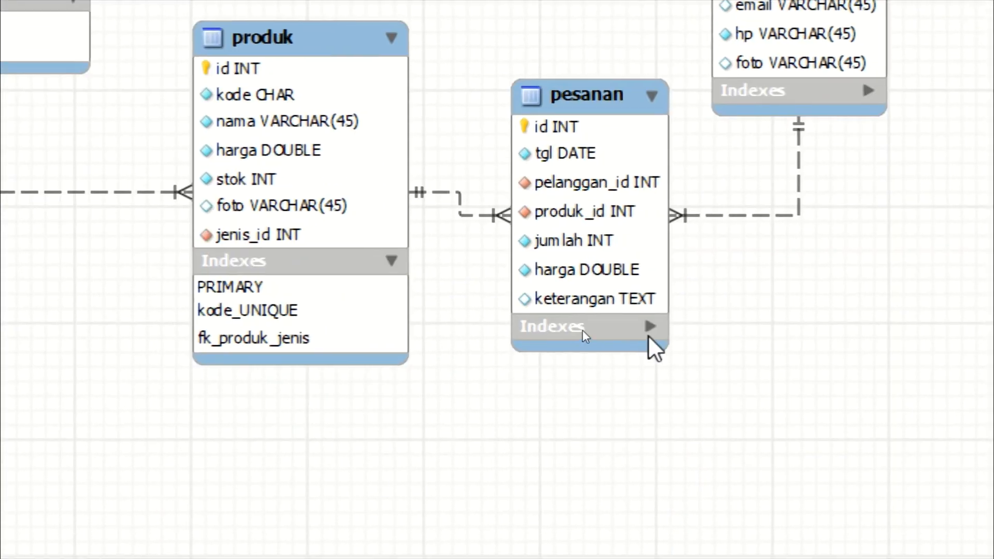
# Expand the Indexes sections of pesanan and pelanggan, moving pesanan down clear of pelanggan and pelanggan slightly up and to the right.
pyautogui.click(649, 334)
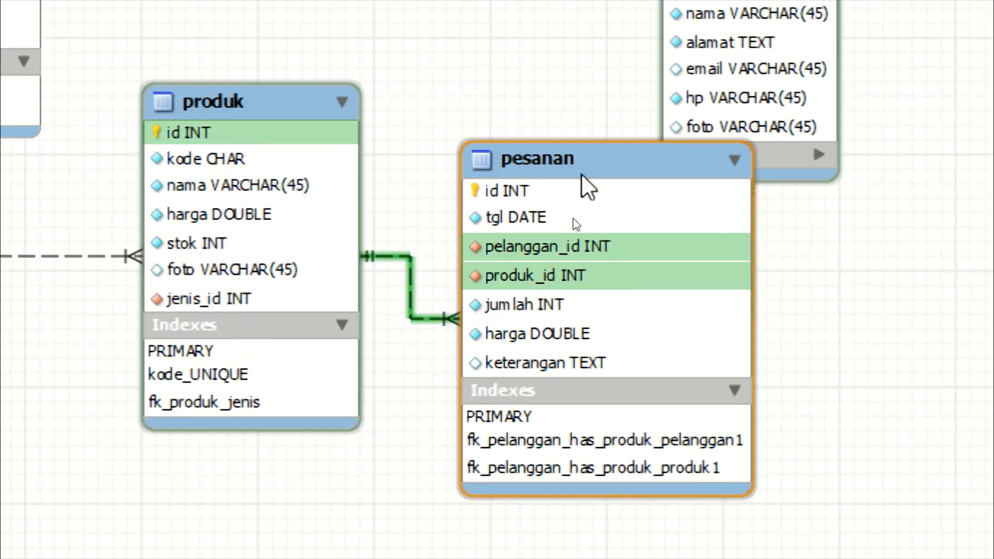
pyautogui.moveTo(631, 110); pyautogui.dragTo(597, 211)
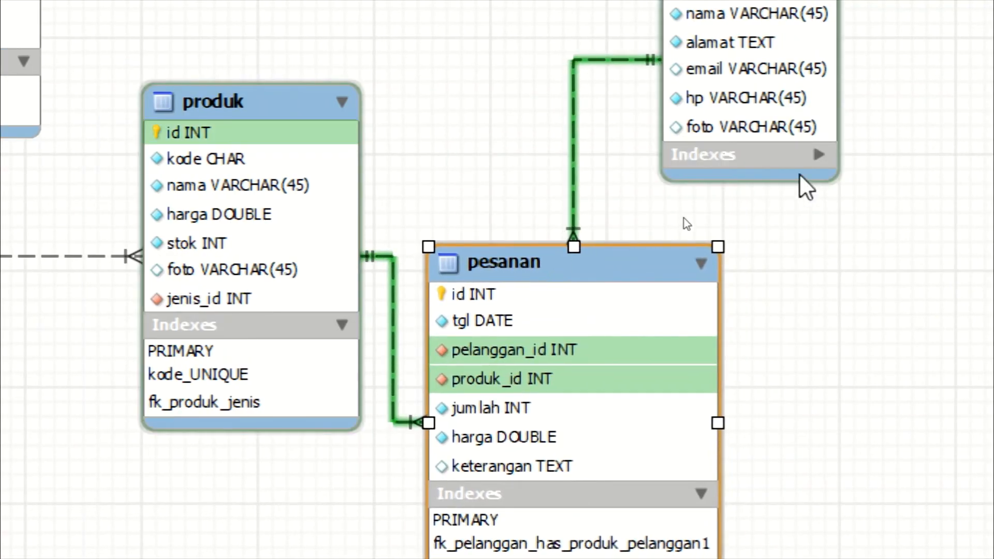
pyautogui.click(819, 156)
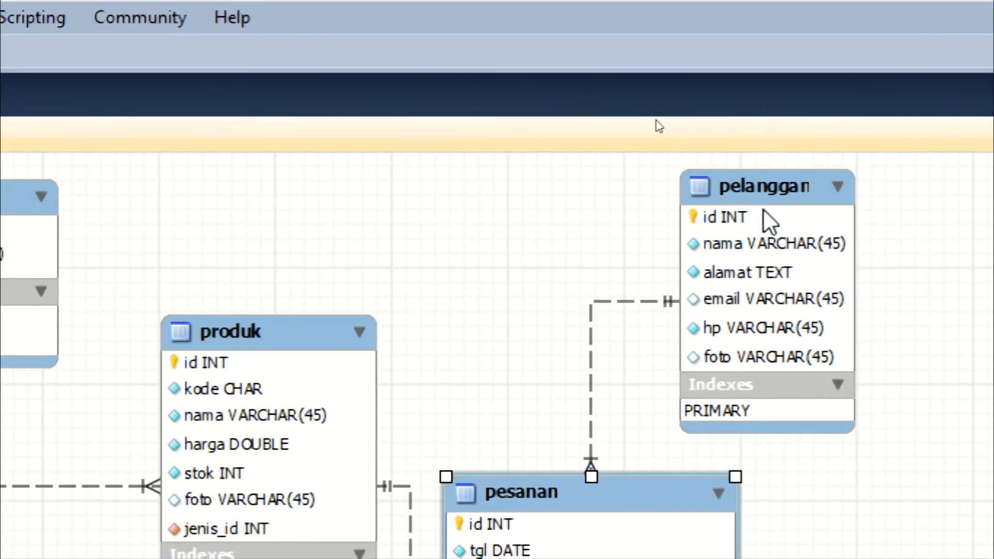
pyautogui.moveTo(766, 200)
pyautogui.mouseDown()
pyautogui.moveTo(914, 198)
pyautogui.moveTo(894, 179)
pyautogui.moveTo(771, 181)
pyautogui.mouseUp()
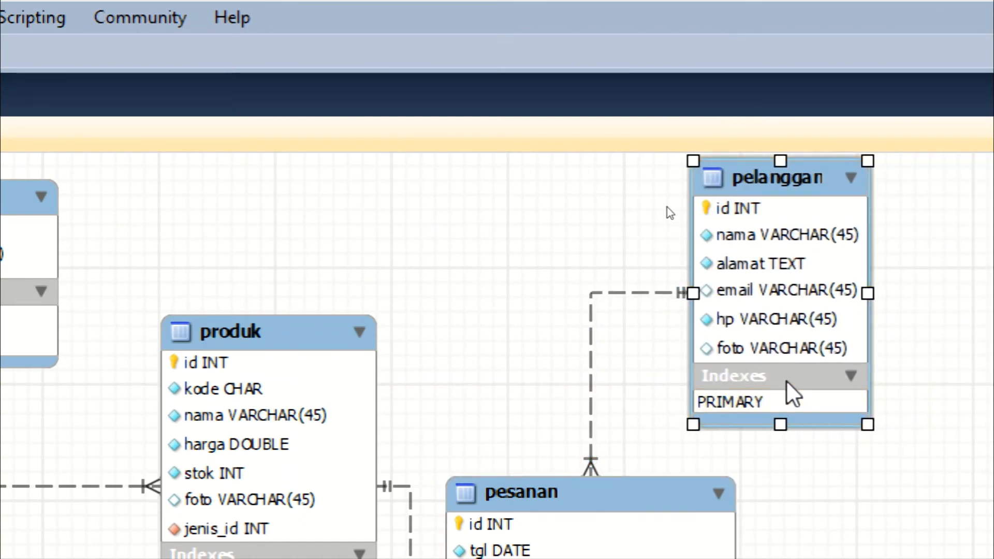
# Move the produk table up and to the left, and place a new table named retur below it.
pyautogui.moveTo(303, 315); pyautogui.dragTo(239, 262)
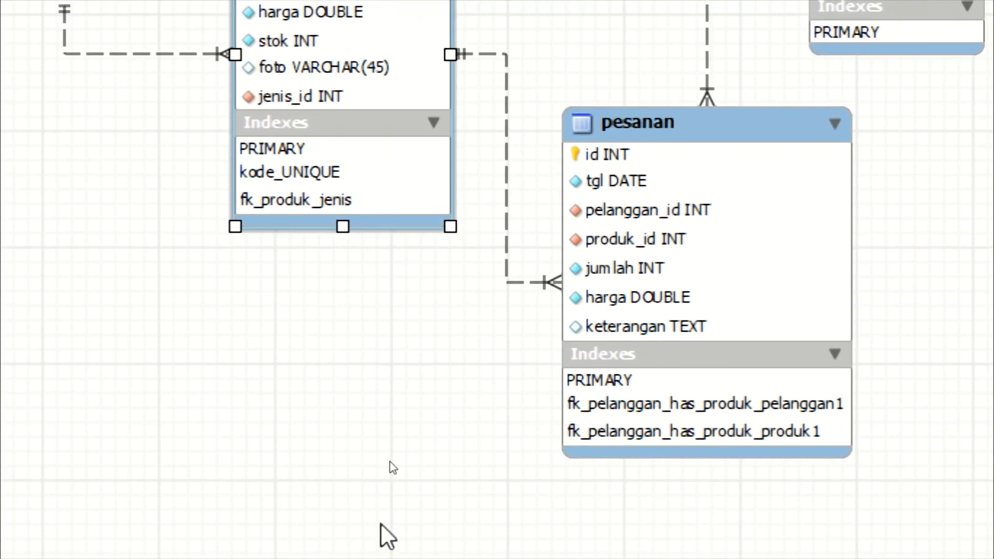
pyautogui.moveTo(582, 397)
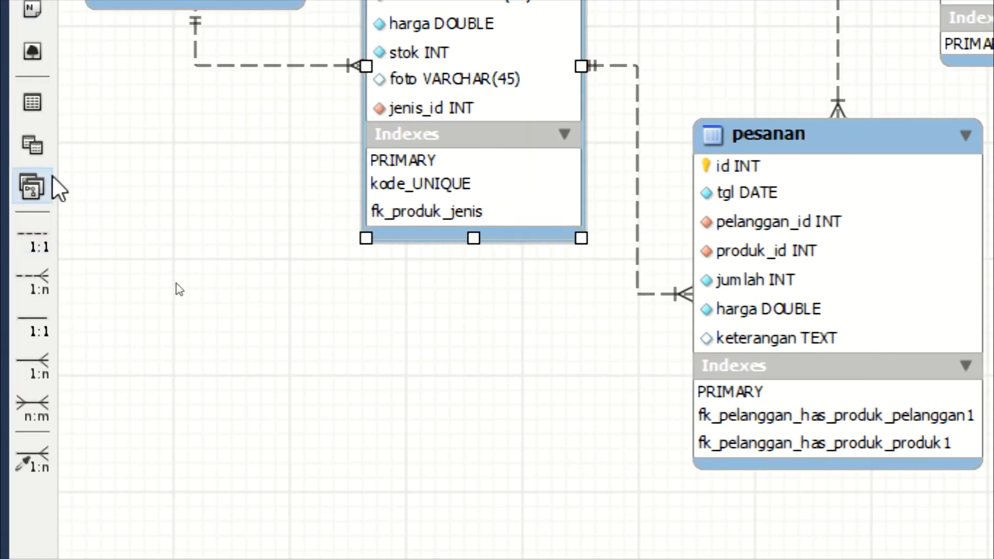
pyautogui.click(44, 123)
pyautogui.click(312, 368)
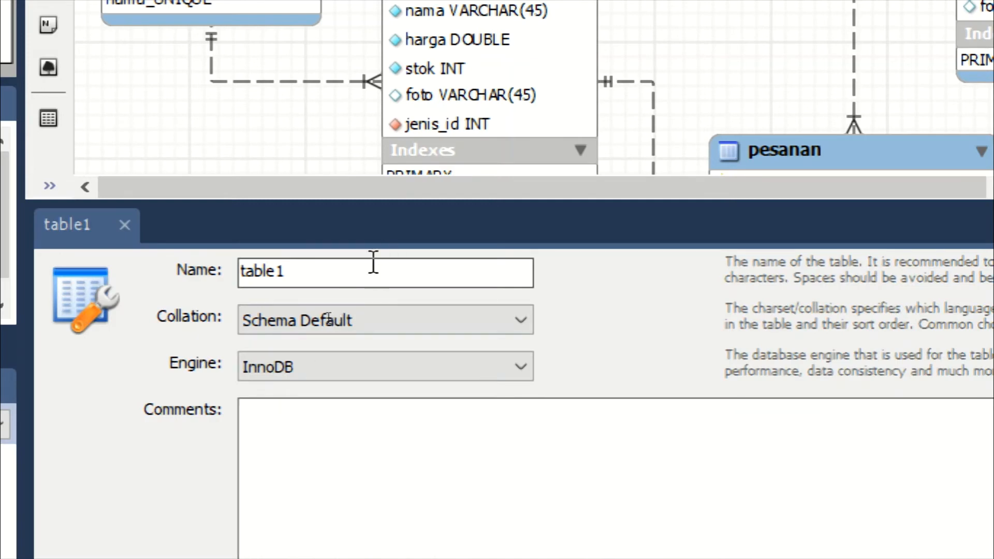
pyautogui.click(378, 268)
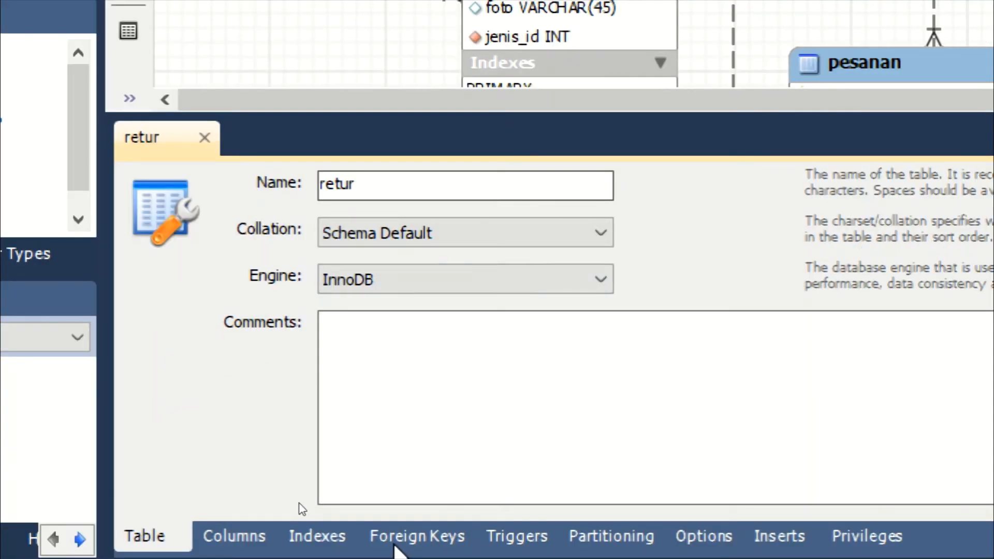
# Name the retur table's INT primary key column id and make it auto-increment.
pyautogui.click(234, 537)
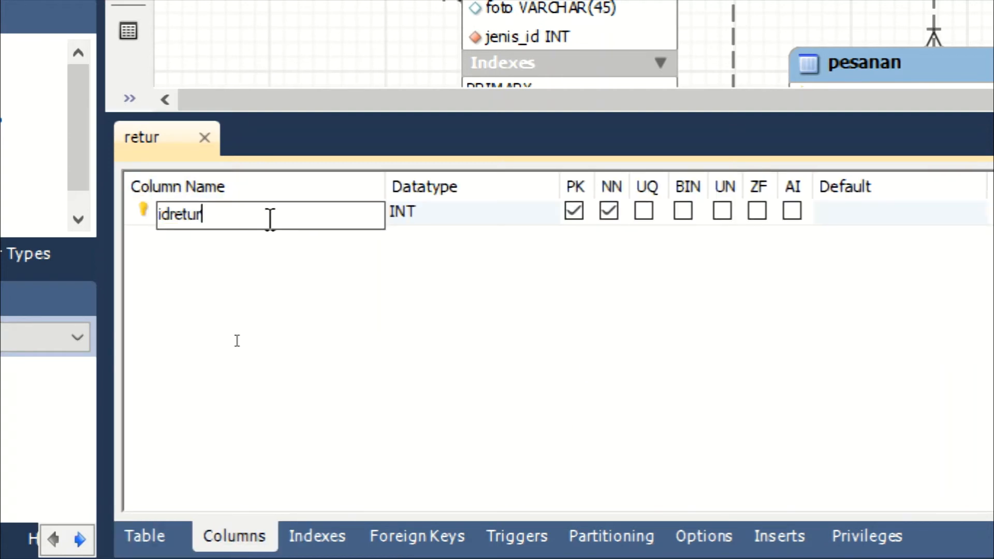
pyautogui.press('BackSpace')
pyautogui.press('BackSpace')
pyautogui.press('BackSpace')
pyautogui.press('BackSpace')
pyautogui.press('BackSpace')
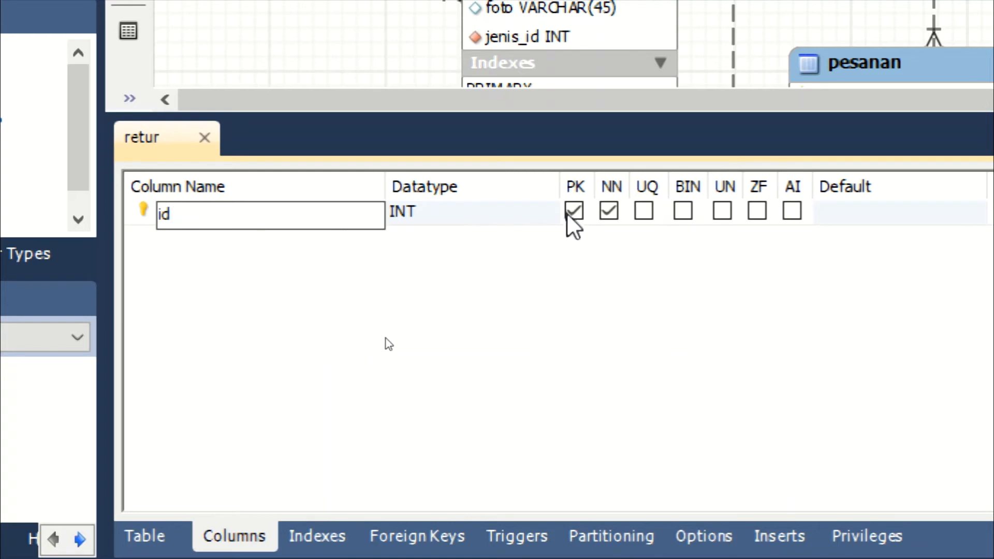
pyautogui.click(793, 211)
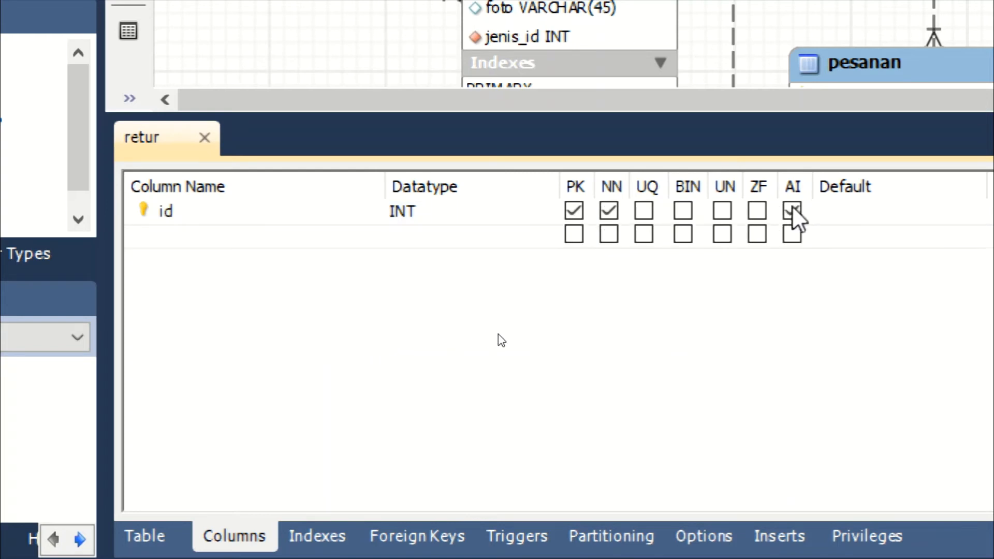
# Add a second column named no to the retur table.
pyautogui.click(315, 236)
pyautogui.write('t')
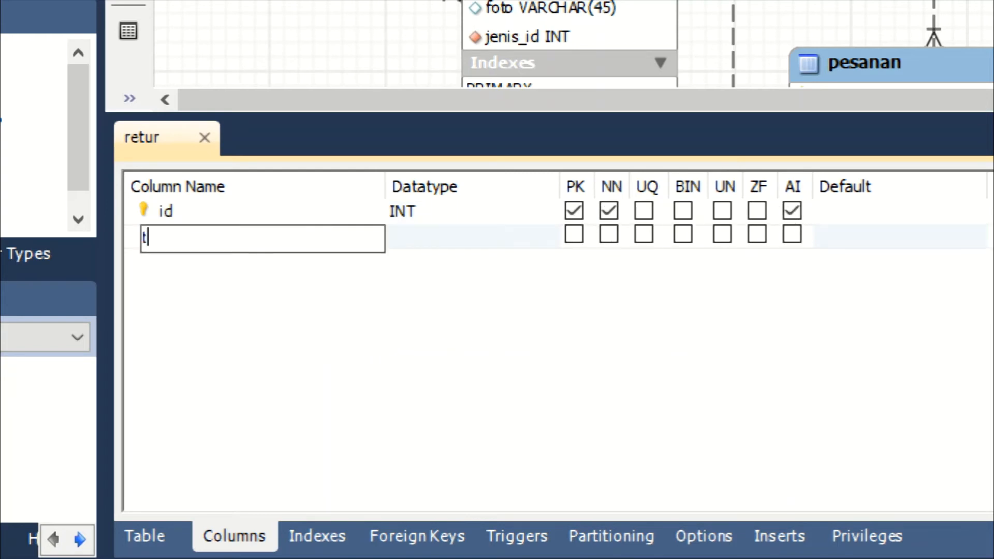
pyautogui.write('no')
pyautogui.click(482, 259)
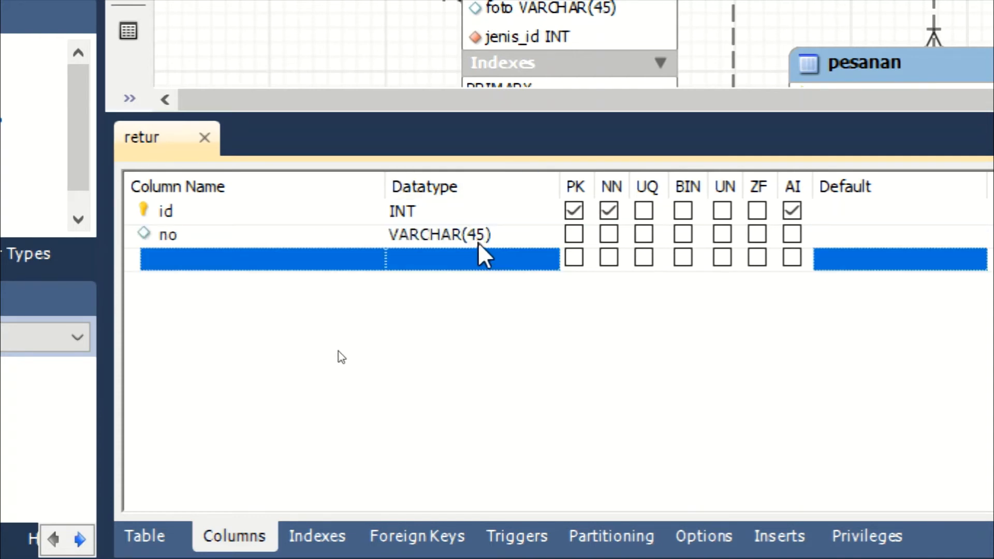
# Set the datatype of the retur table's no column to CHAR(5).
pyautogui.doubleClick(455, 243)
pyautogui.click(547, 239)
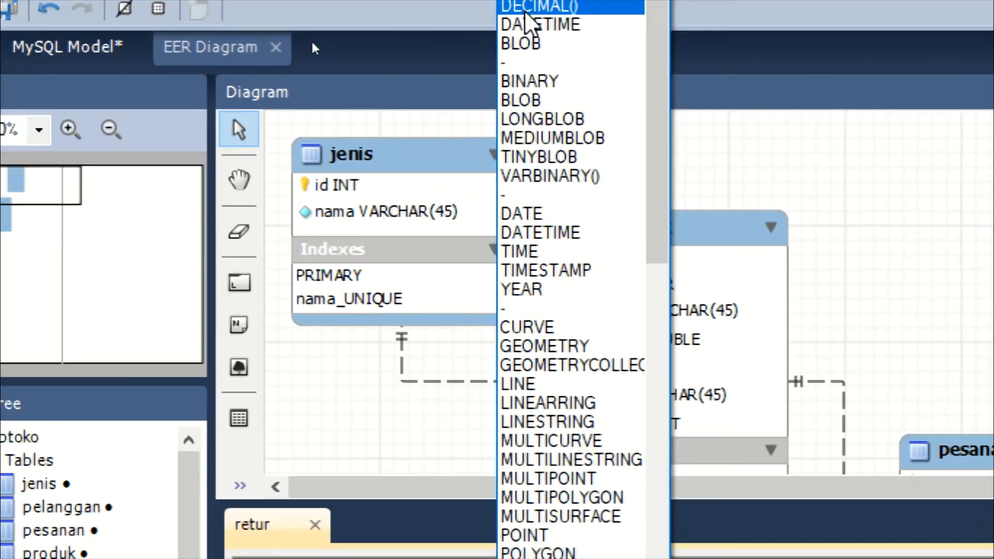
pyautogui.moveTo(666, 128); pyautogui.dragTo(657, 311)
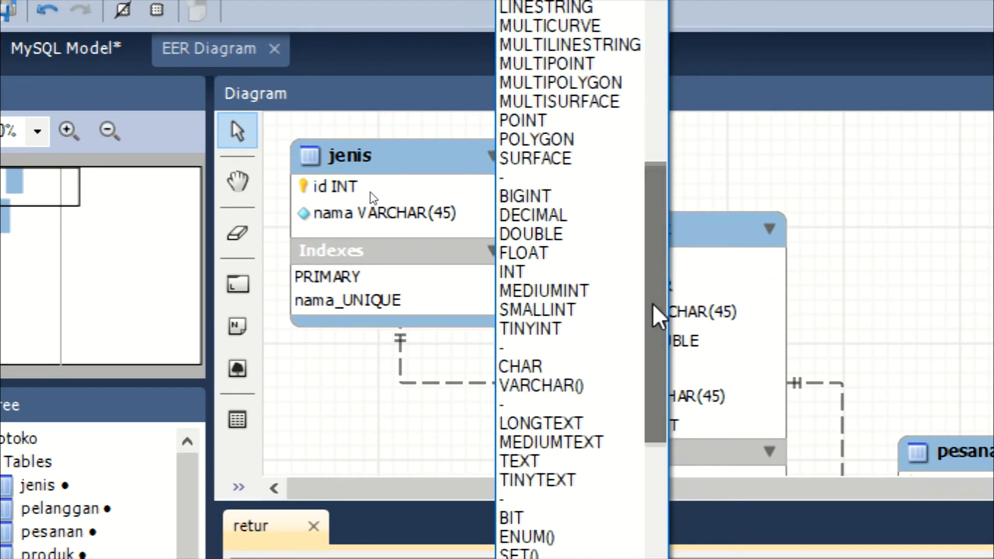
pyautogui.click(514, 369)
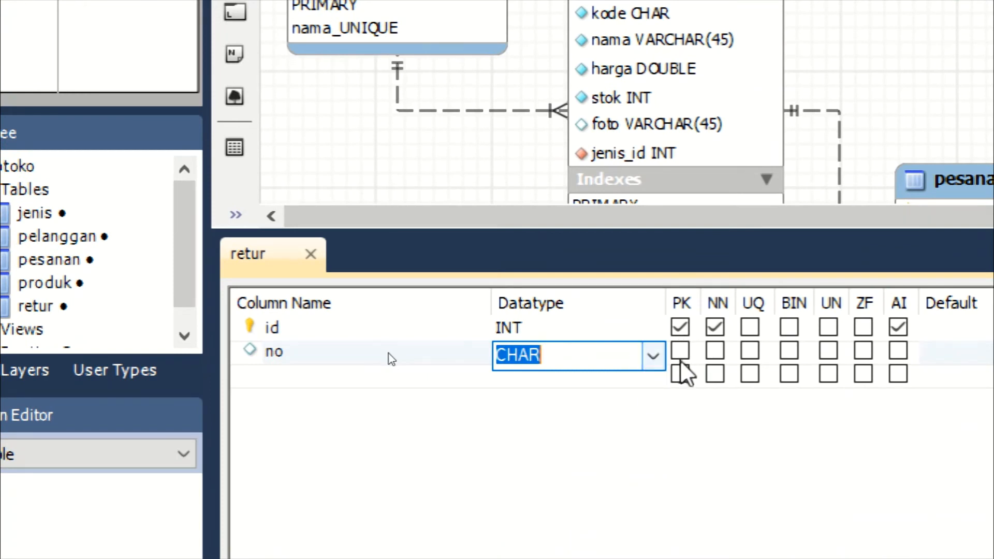
pyautogui.click(607, 348)
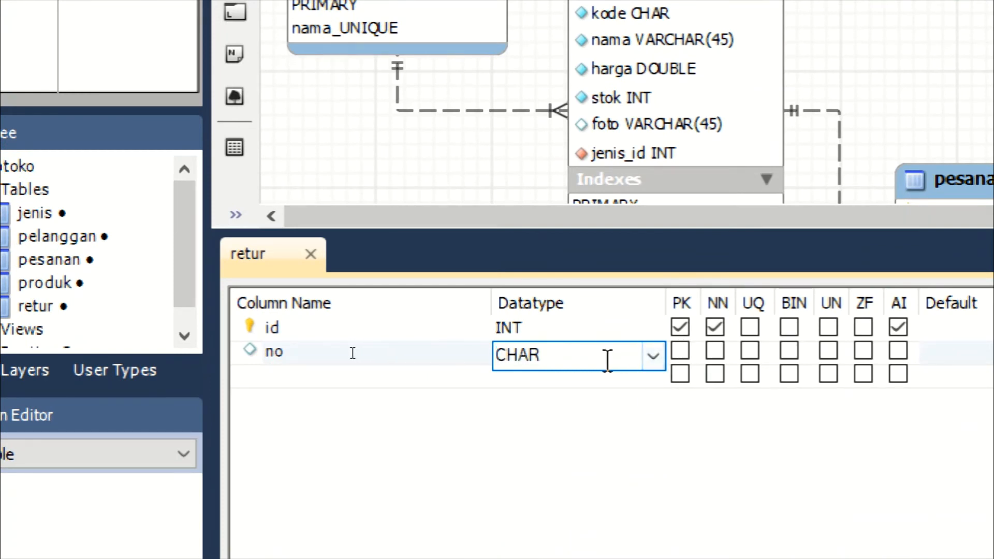
pyautogui.write('(5)')
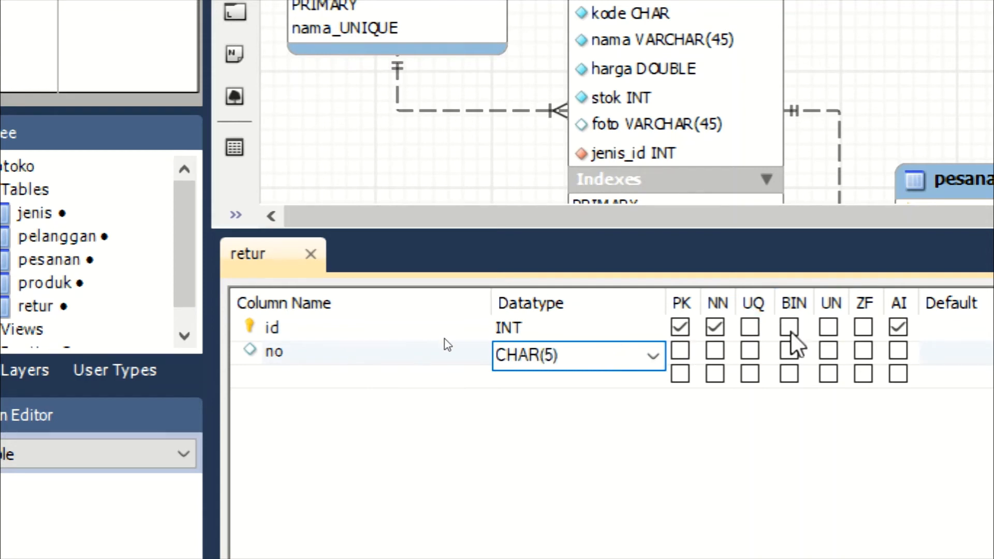
# Make the no column not null and unique, and set its datatype to VARCHAR(5).
pyautogui.click(718, 352)
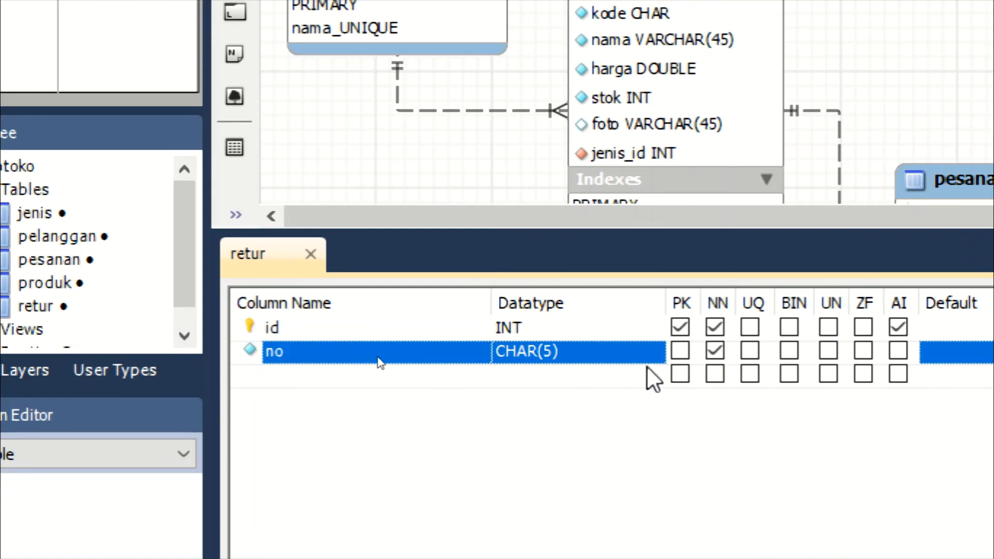
pyautogui.click(750, 352)
pyautogui.click(652, 352)
pyautogui.click(653, 353)
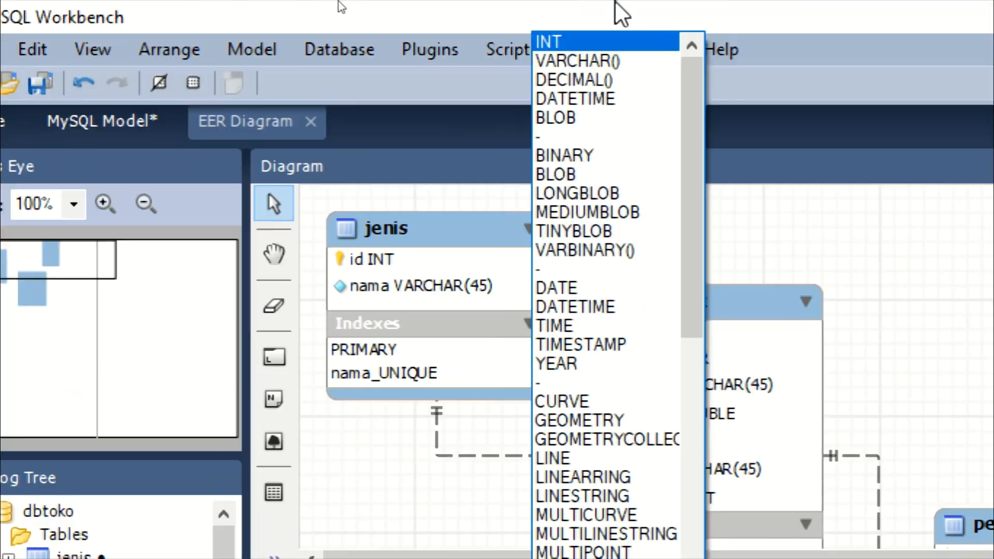
pyautogui.click(544, 63)
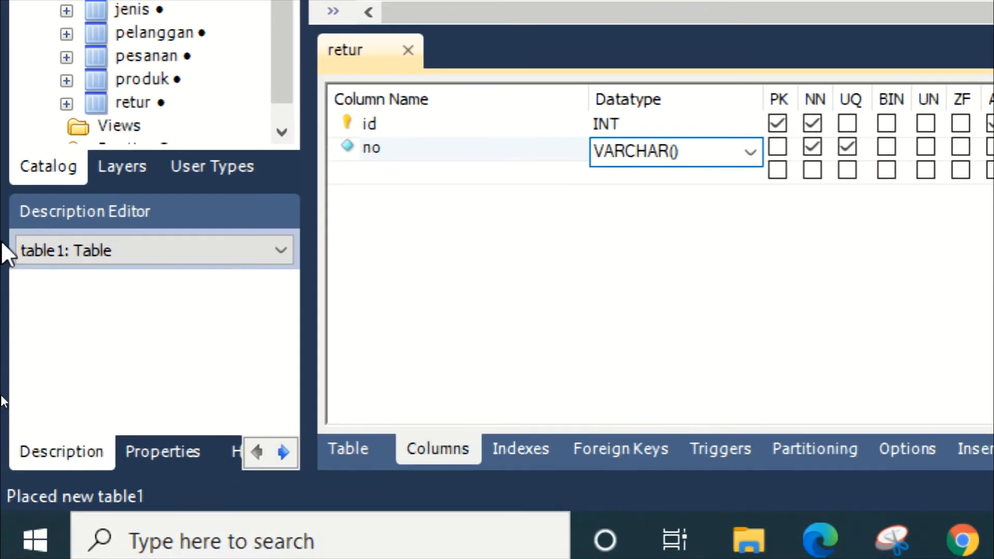
pyautogui.write('5')
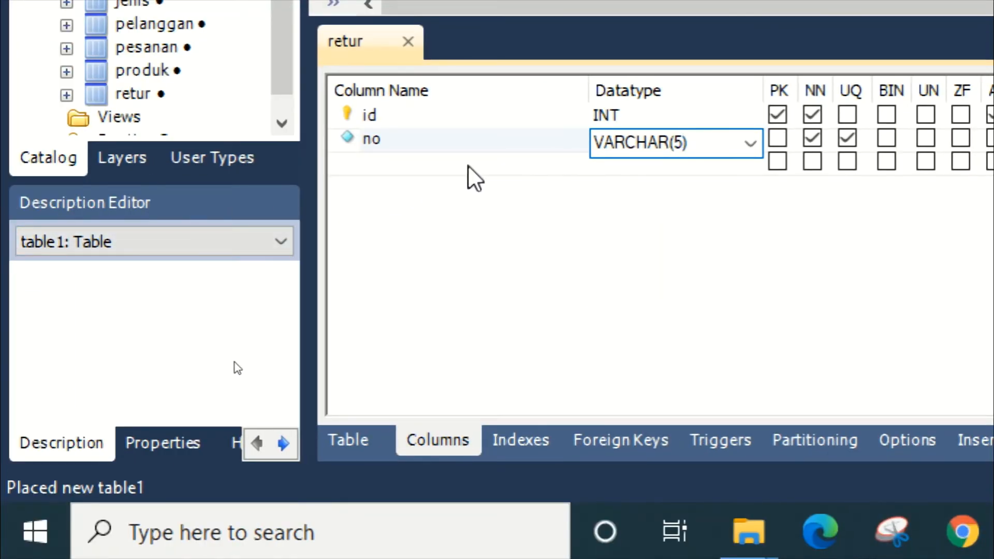
# Add a not-null DATE column named tgl after no in the retur table.
pyautogui.click(468, 166)
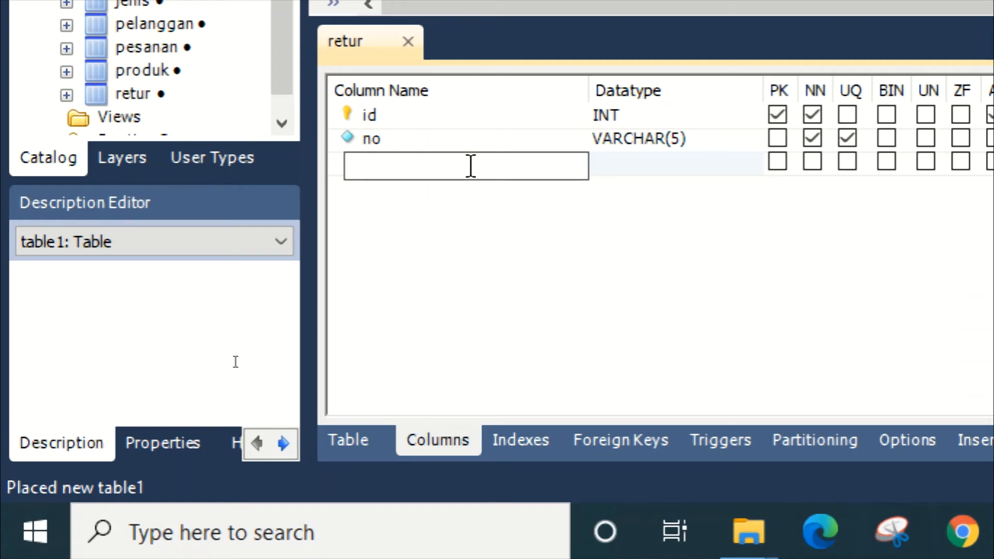
pyautogui.write('tgl')
pyautogui.click(723, 166)
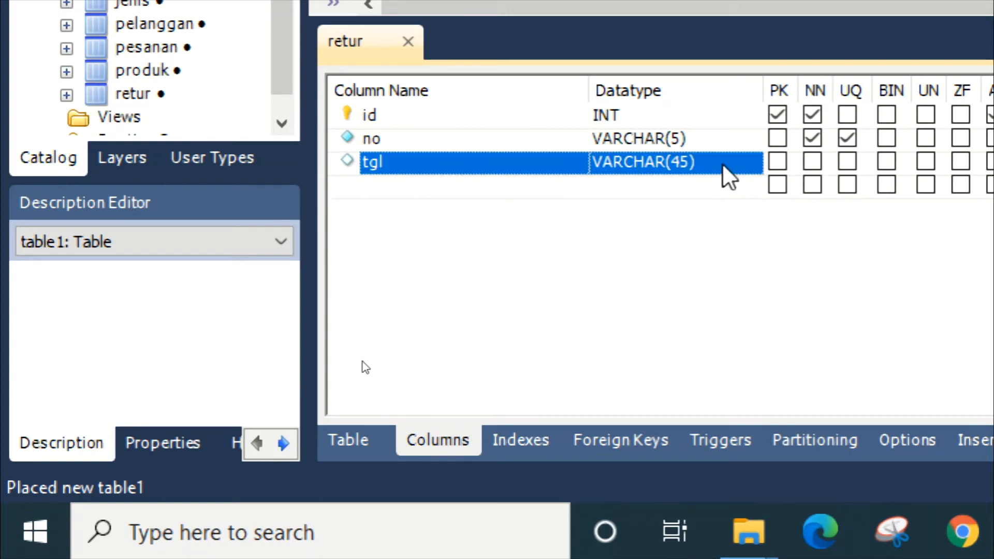
pyautogui.click(750, 170)
pyautogui.click(754, 167)
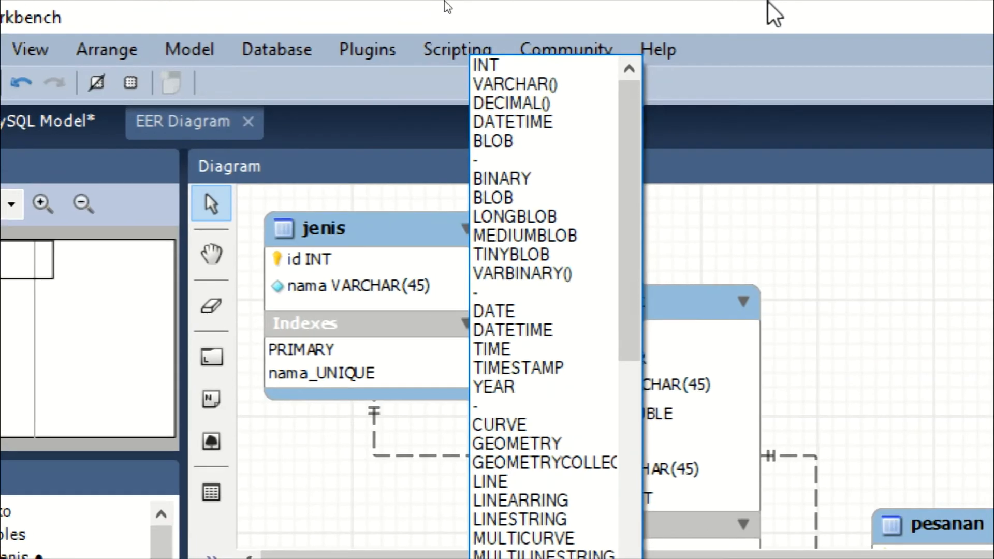
pyautogui.click(566, 313)
pyautogui.click(531, 266)
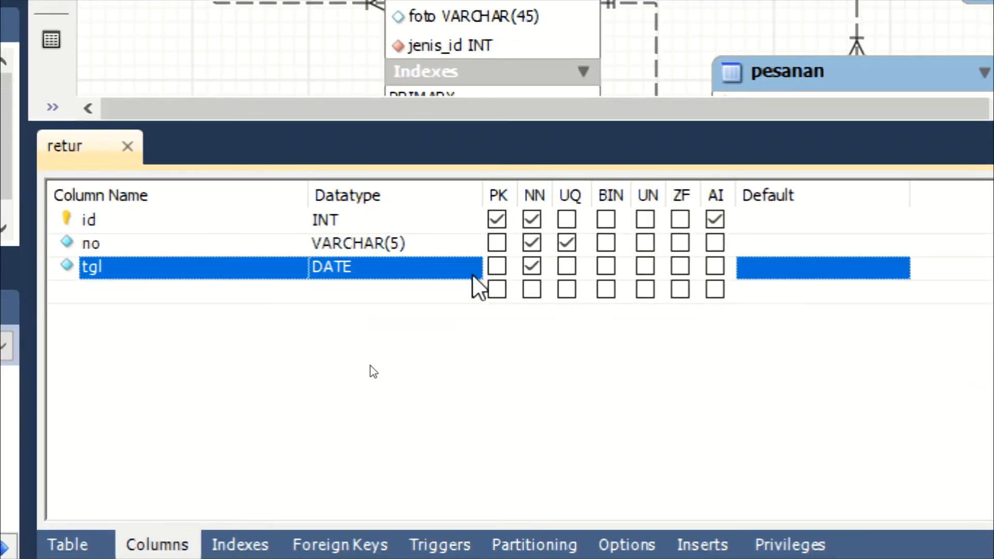
# Enter keterangan as the name of a new column after tgl in the retur table.
pyautogui.click(188, 289)
pyautogui.click(187, 288)
pyautogui.write('k')
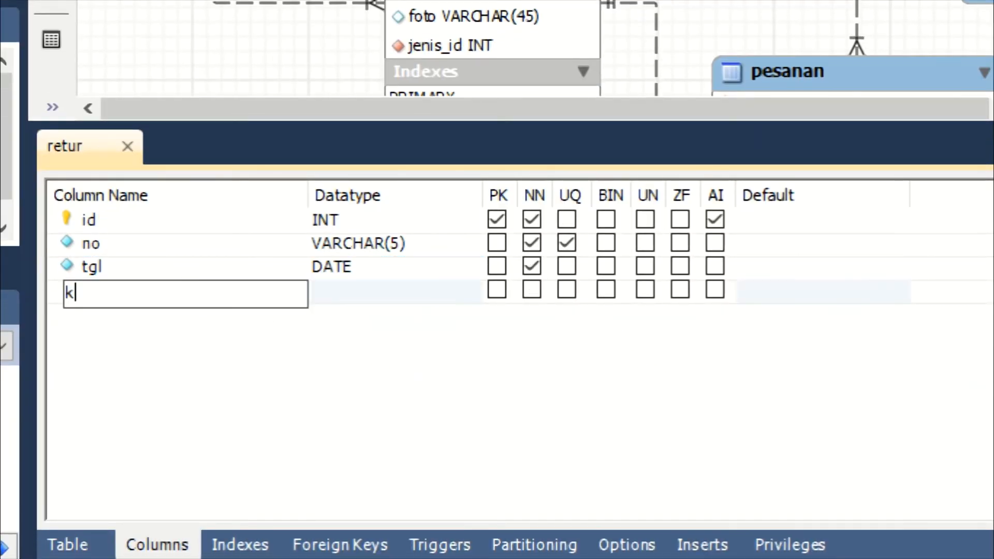
pyautogui.write('ey')
pyautogui.write('y')
pyautogui.write('era')
pyautogui.write('ngan')
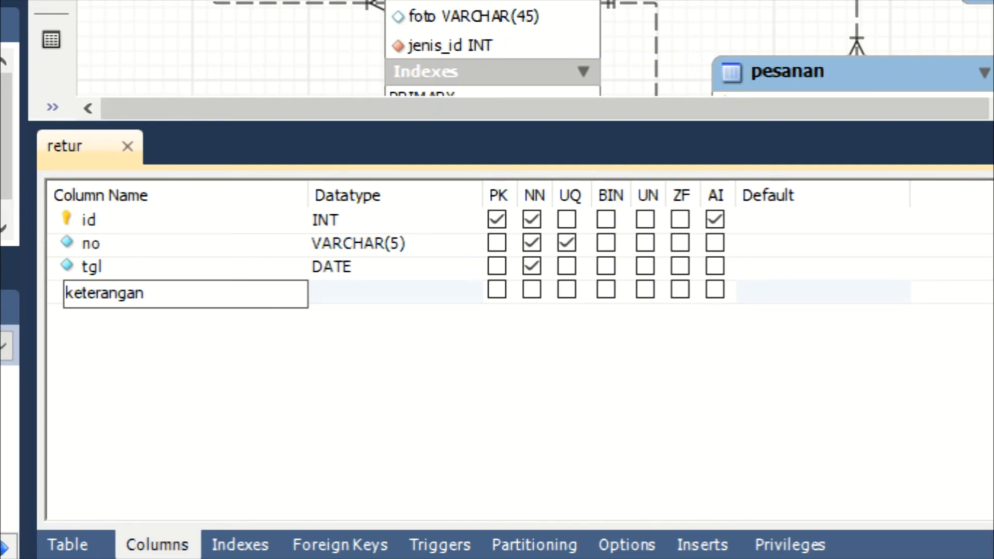
# Set the keterangan column's datatype to TEXT, leaving it nullable, and close the retur table editor.
pyautogui.click(403, 292)
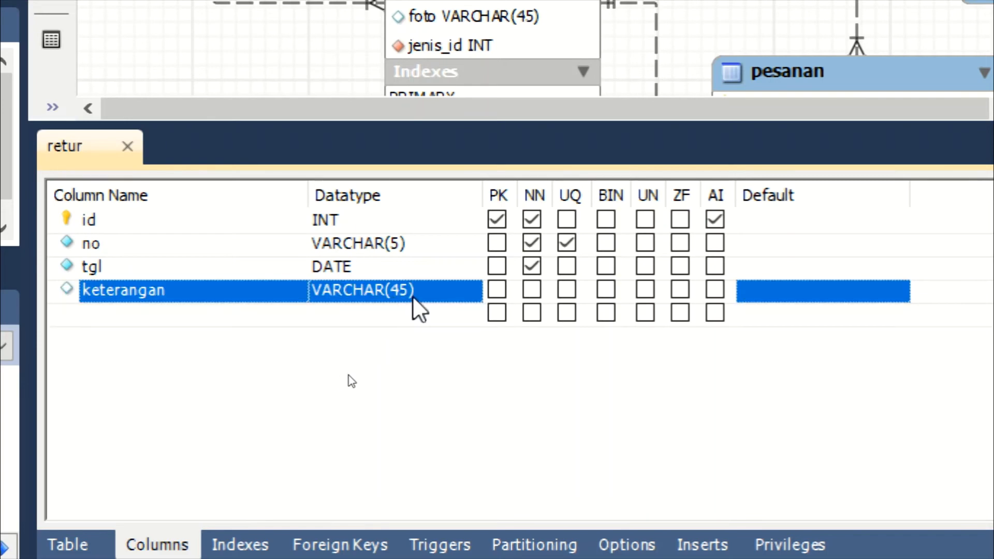
pyautogui.click(460, 299)
pyautogui.click(467, 293)
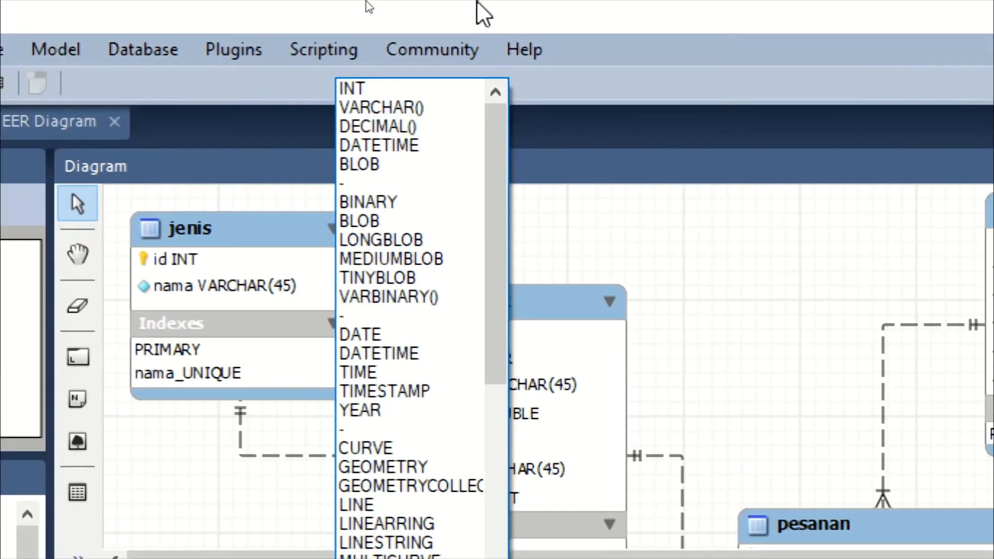
pyautogui.moveTo(499, 195); pyautogui.dragTo(506, 437)
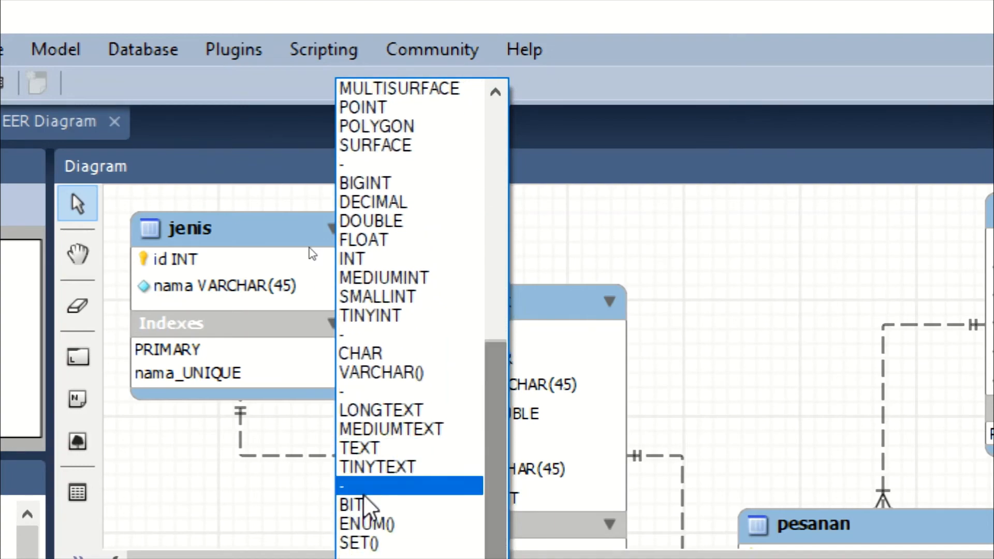
pyautogui.click(390, 449)
pyautogui.scroll(-3, 603, 494)
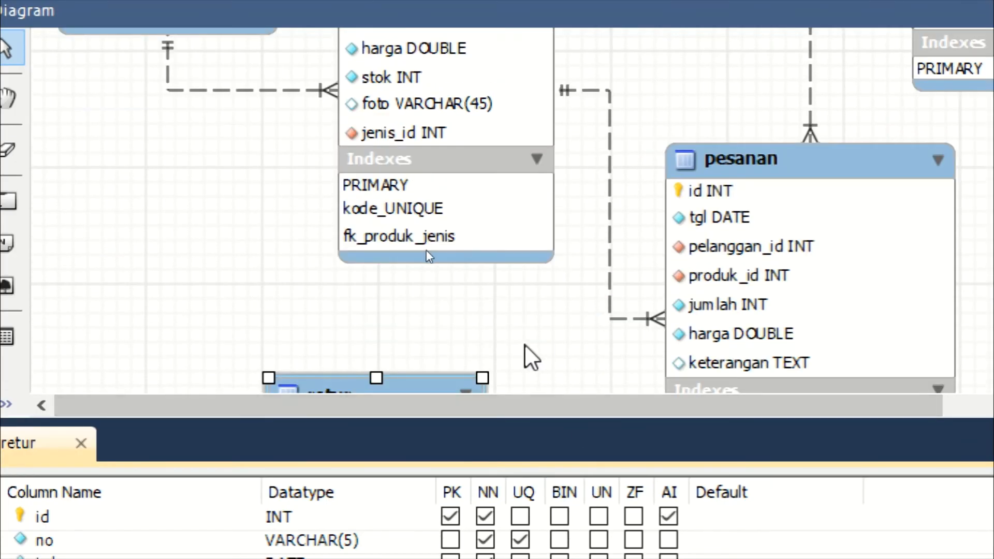
pyautogui.scroll(-5, 603, 306)
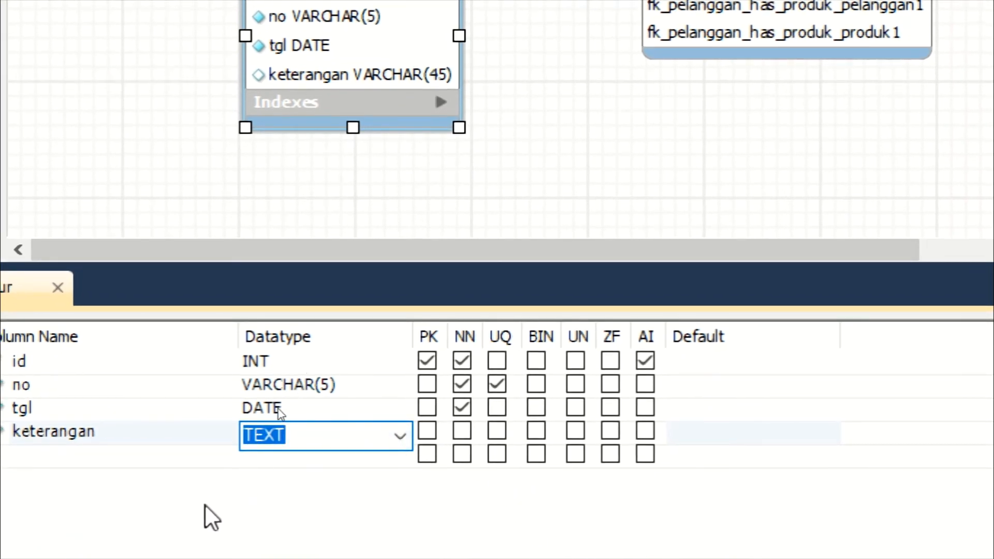
pyautogui.press('Return')
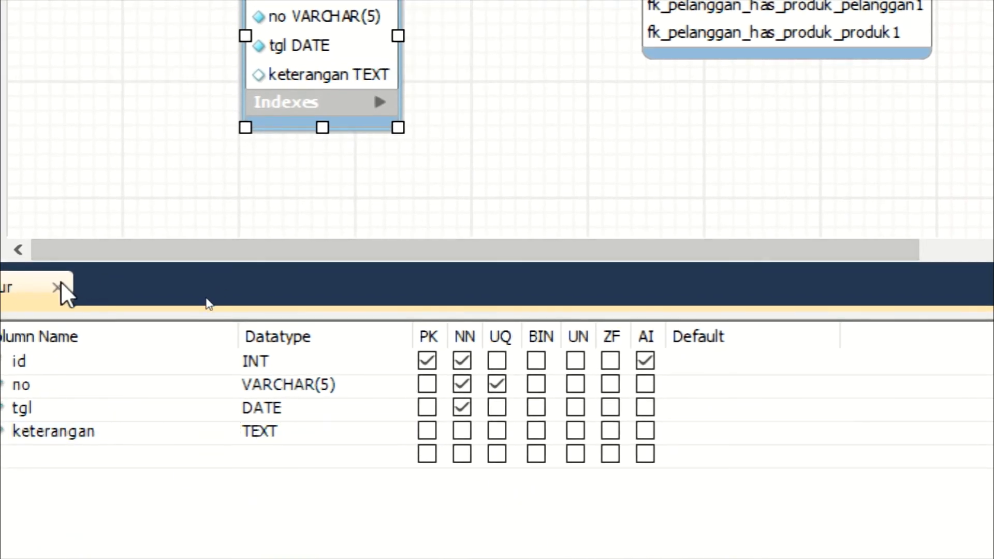
pyautogui.click(58, 285)
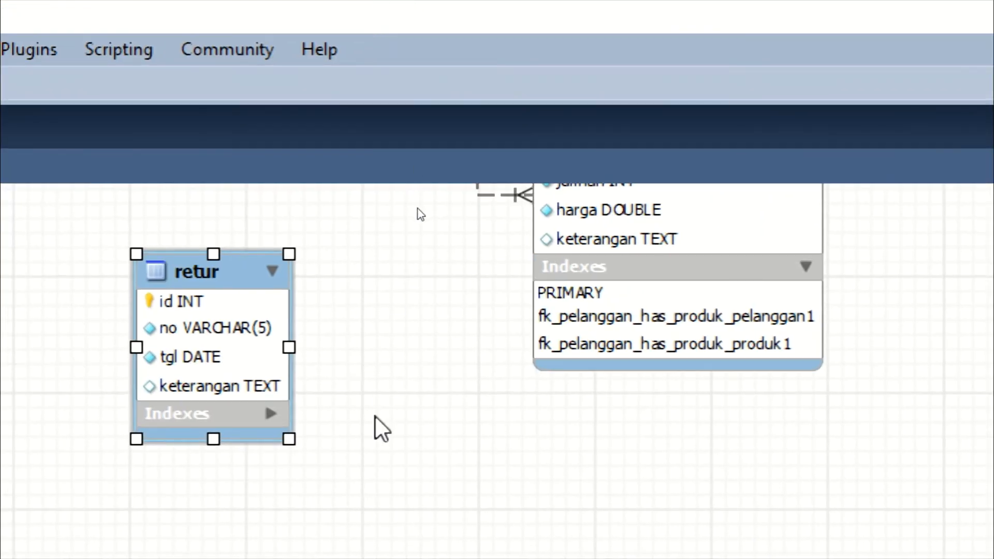
# Switch to Magnifier and reduce the screen magnification to 100%.
pyautogui.scroll(3, 484, 302)
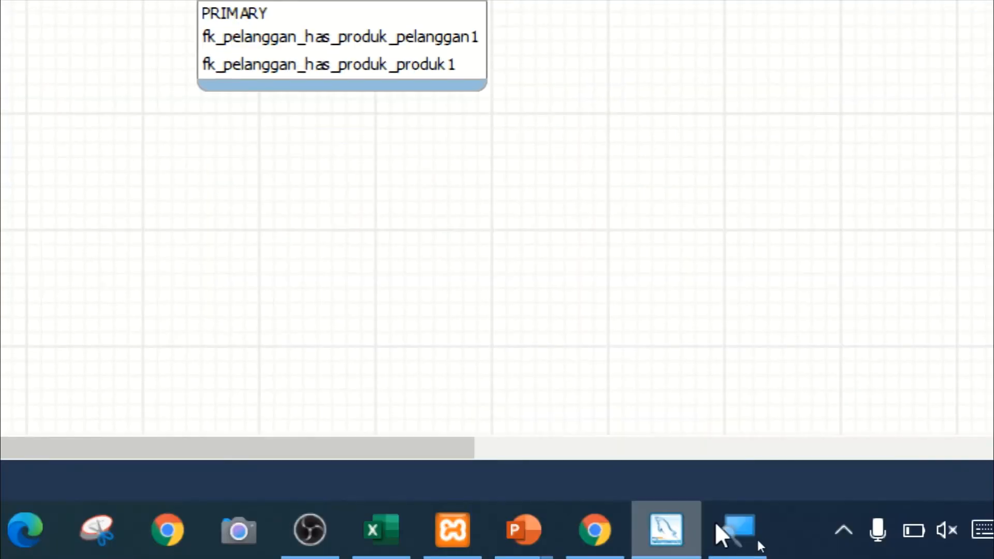
pyautogui.click(738, 536)
pyautogui.click(696, 462)
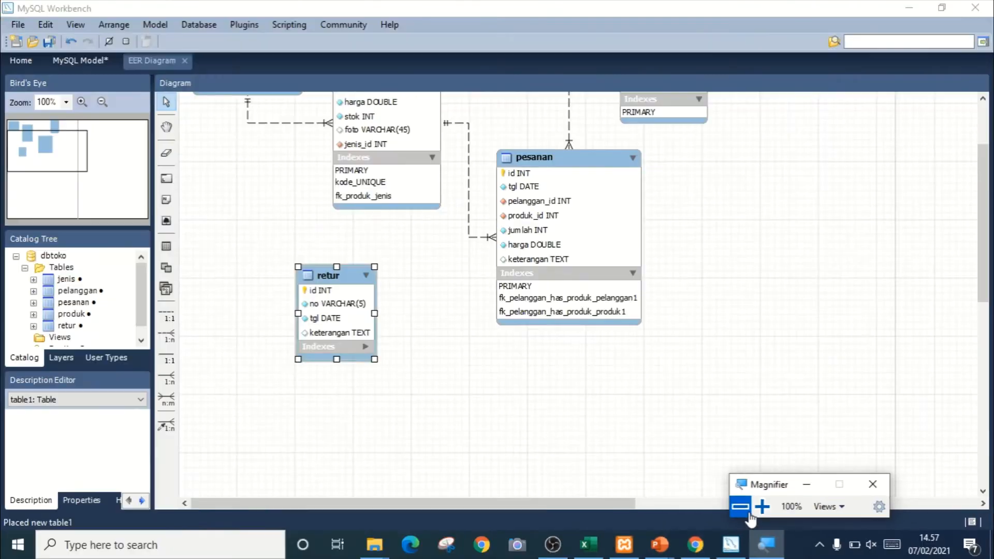
# Move the jenis table slightly up and the produk table slightly up and to the left in the diagram.
pyautogui.scroll(4, 701, 352)
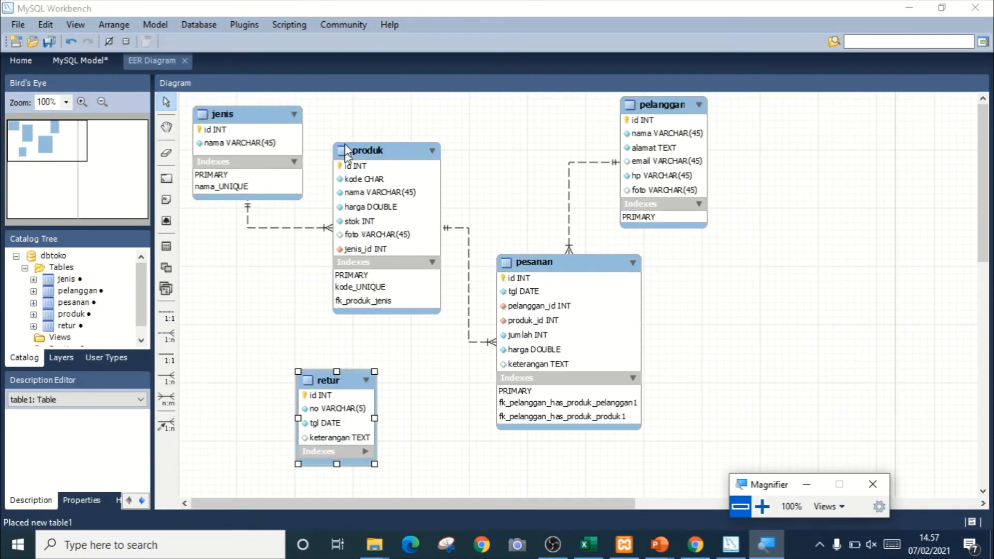
pyautogui.moveTo(269, 110); pyautogui.dragTo(269, 106)
pyautogui.moveTo(368, 155); pyautogui.dragTo(357, 146)
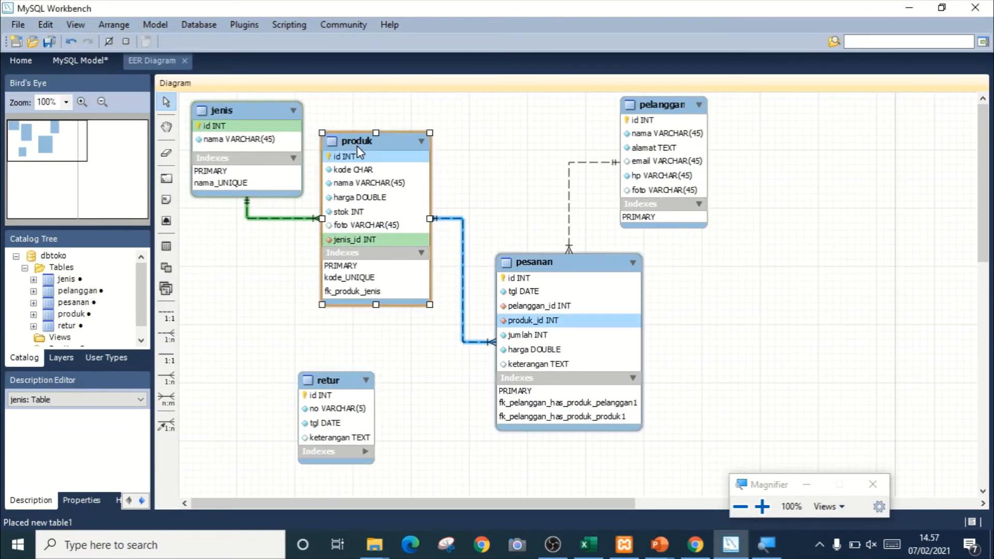
# Move the pesanan table slightly up and to the left and the pelanggan table slightly to the right in the diagram.
pyautogui.moveTo(526, 259); pyautogui.dragTo(510, 252)
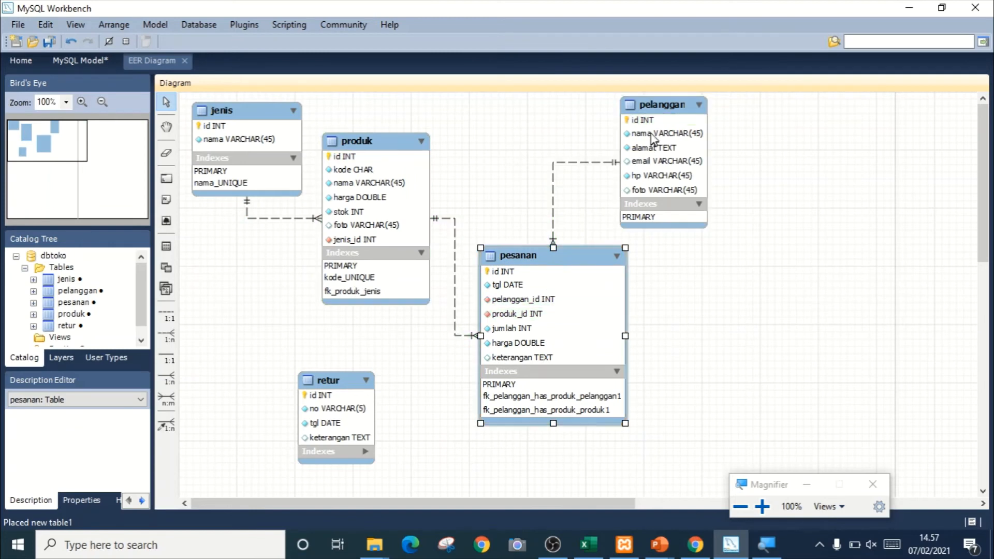
pyautogui.moveTo(653, 137); pyautogui.dragTo(662, 139)
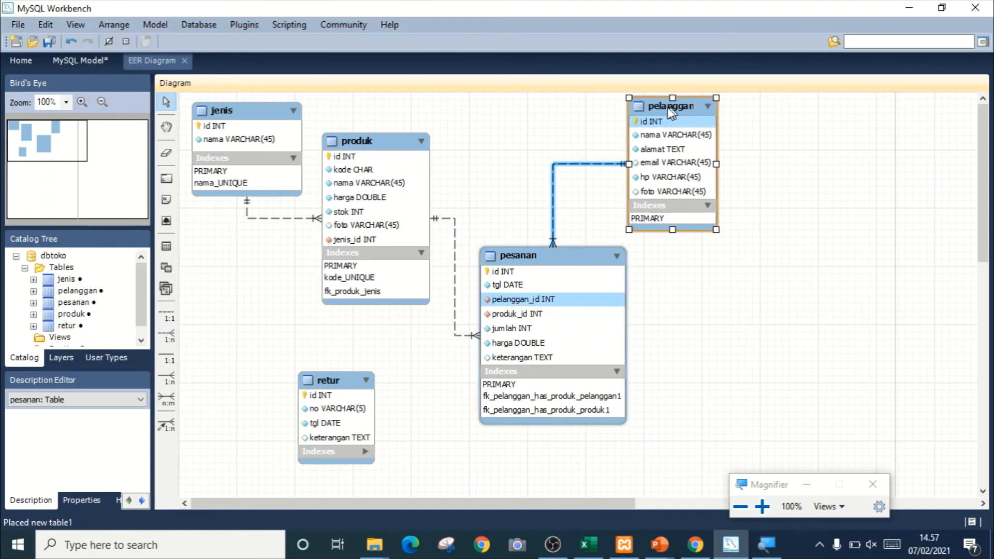
pyautogui.click(677, 278)
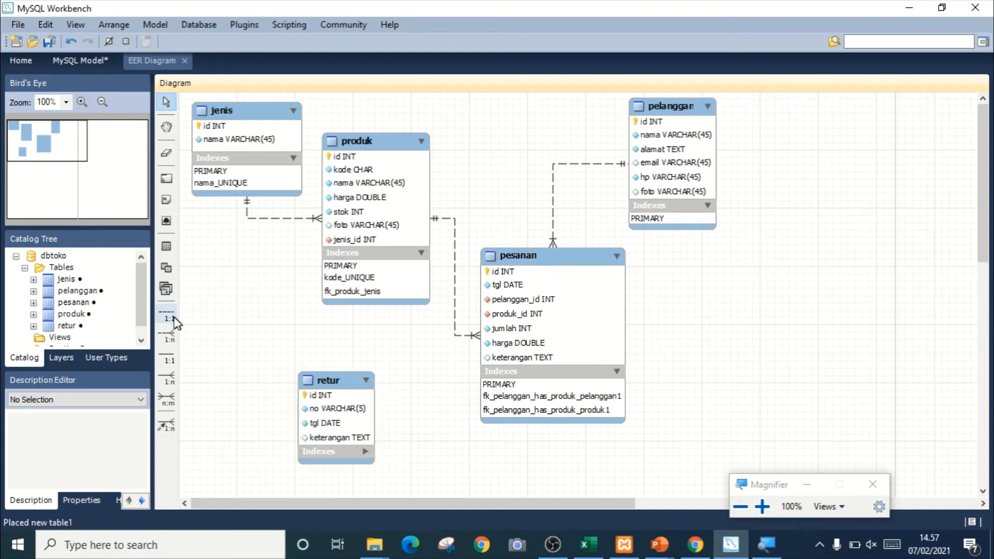
# Create a 1:1 non-identifying relationship with retur receiving the foreign key and pesanan as the referenced table.
pyautogui.click(170, 320)
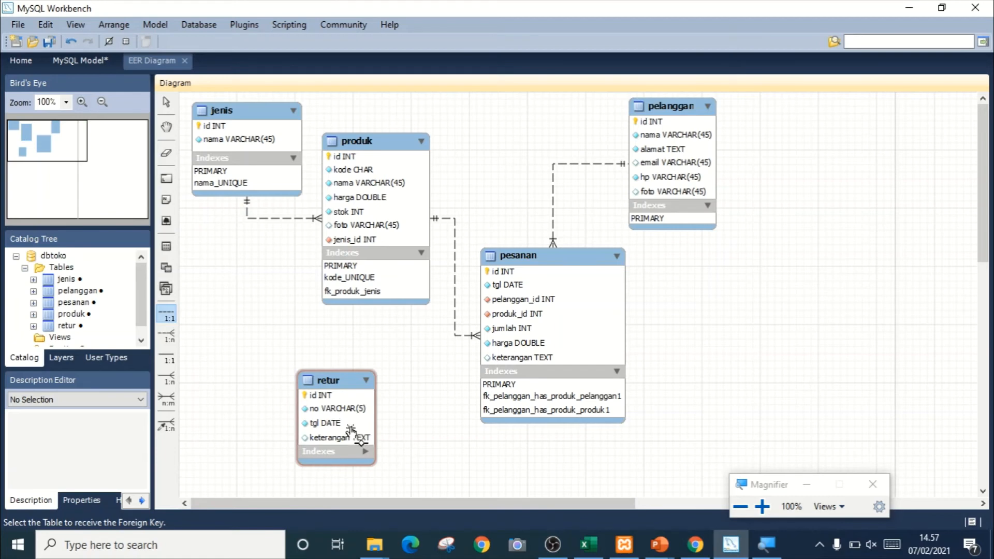
pyautogui.click(351, 429)
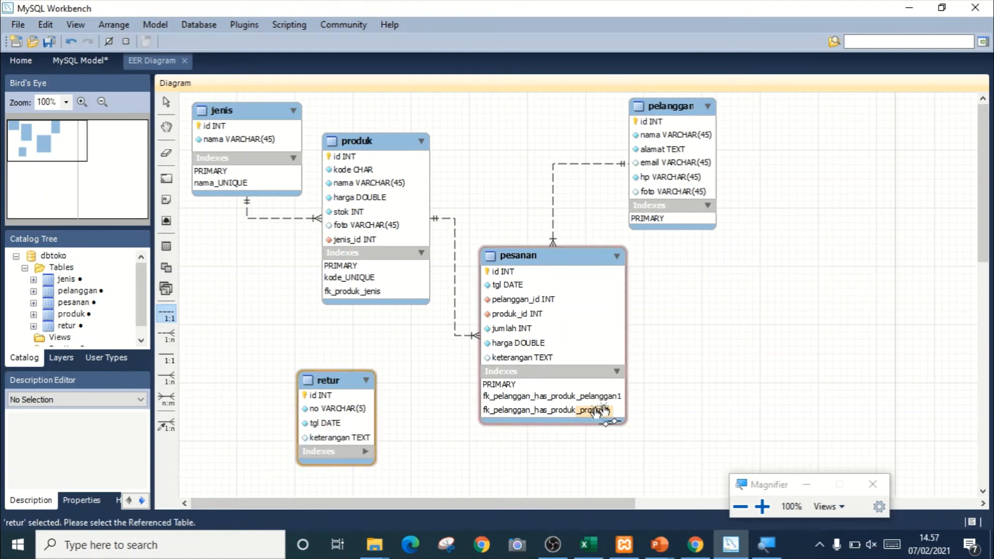
pyautogui.click(581, 329)
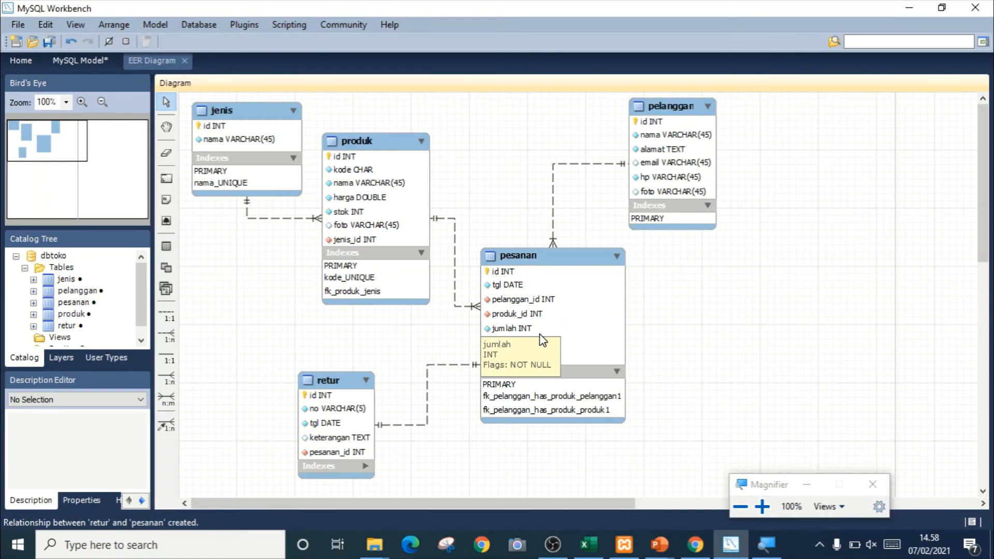
# Expand the retur table's indexes and move the table up and to the left, below the jenis table.
pyautogui.click(365, 466)
pyautogui.moveTo(347, 391); pyautogui.dragTo(262, 326)
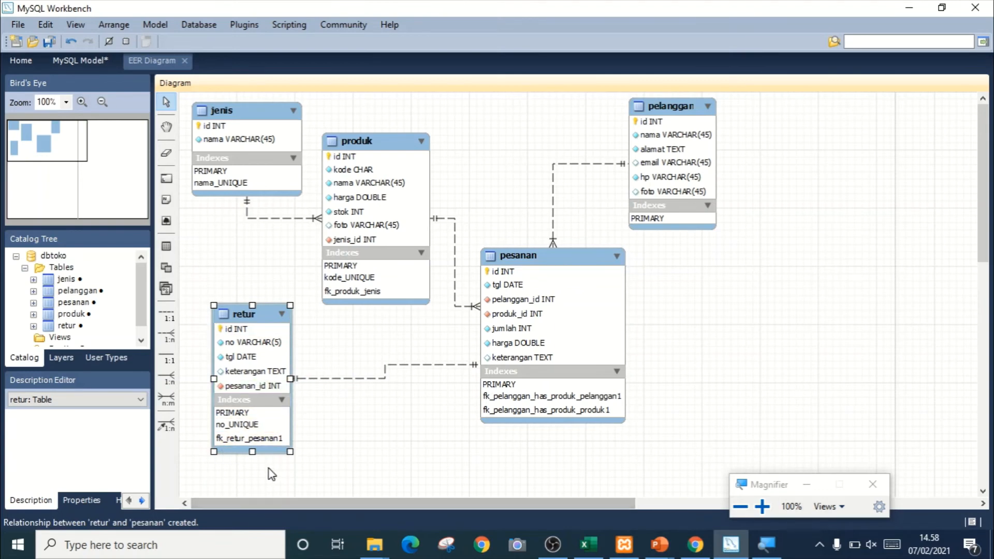
# Reorder the retur table's columns so that pesanan_id sits between no and tgl.
pyautogui.doubleClick(252, 385)
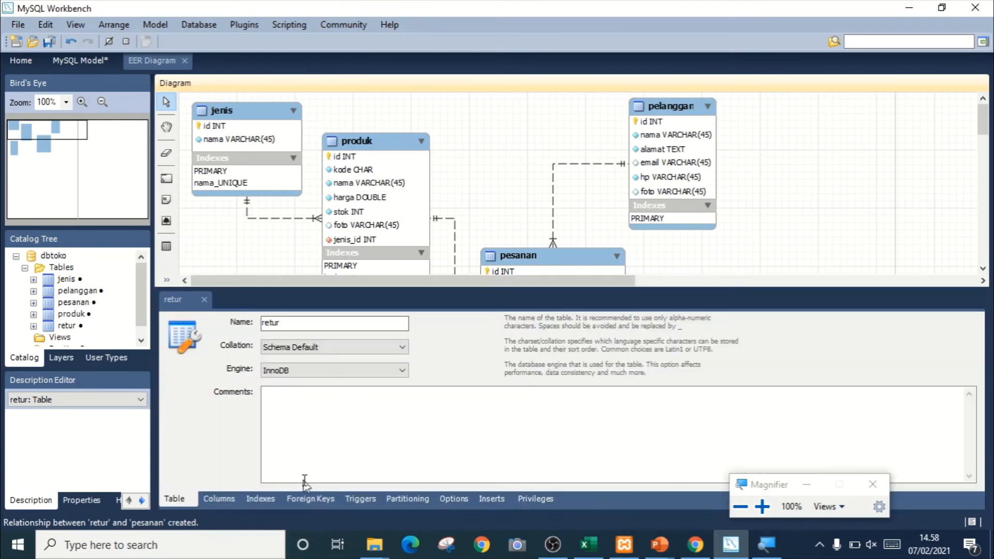
pyautogui.click(225, 499)
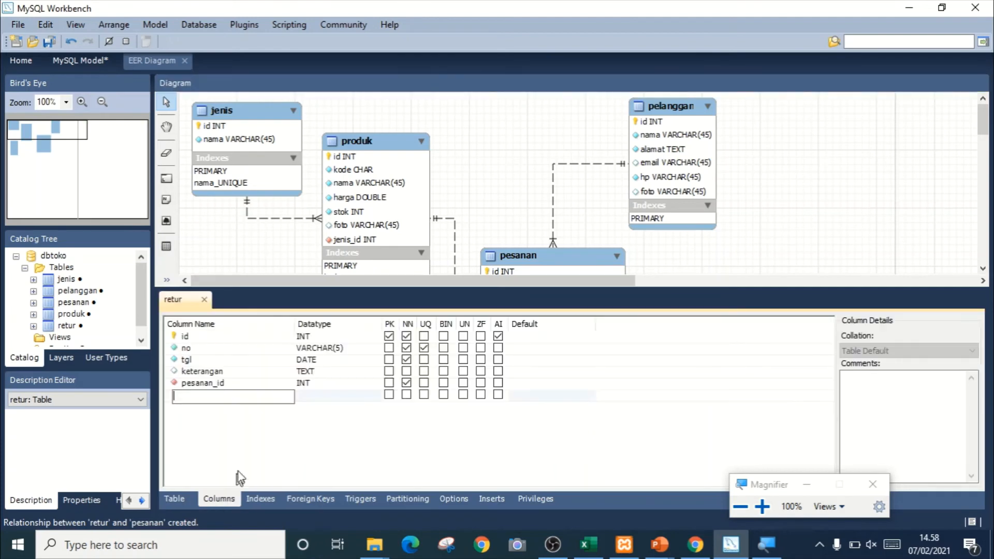
pyautogui.click(223, 385)
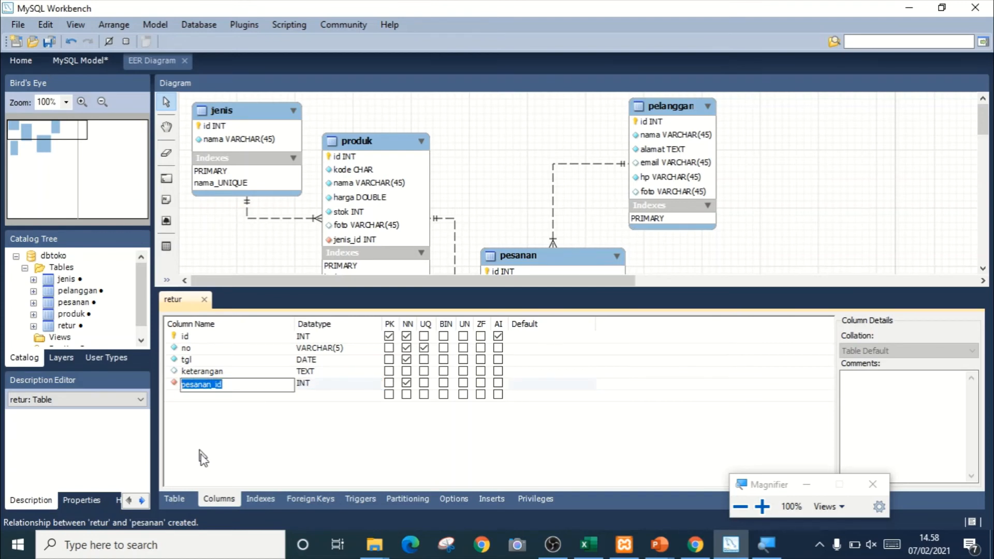
pyautogui.click(197, 399)
pyautogui.moveTo(199, 383); pyautogui.dragTo(200, 360)
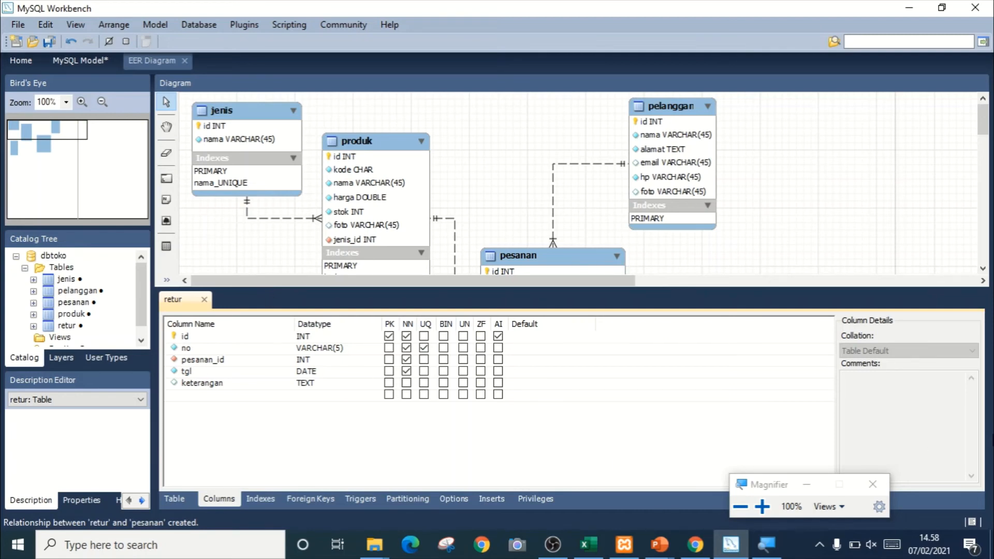
# Close Magnifier and display the options of the fk_retur_pesanan1 foreign key in the retur table.
pyautogui.click(883, 481)
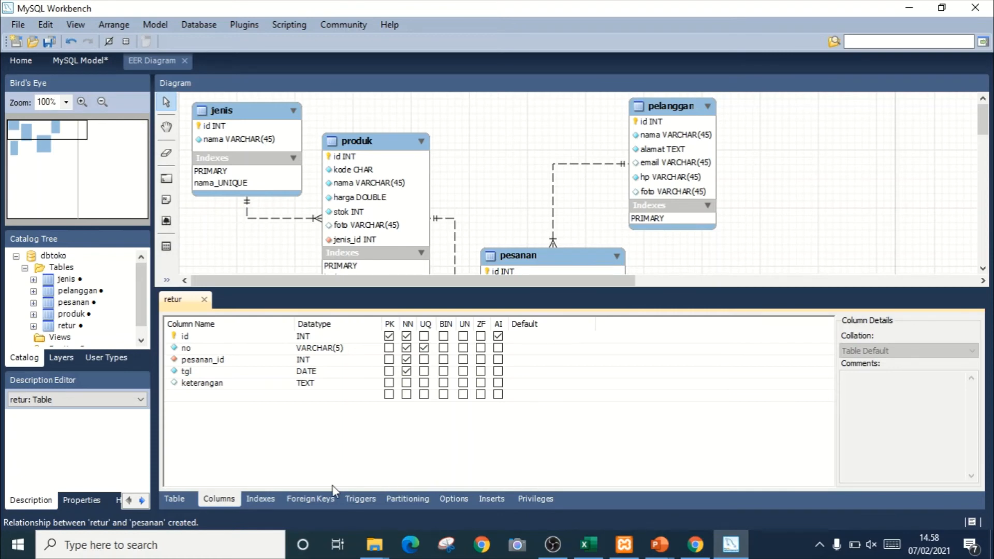
pyautogui.click(324, 497)
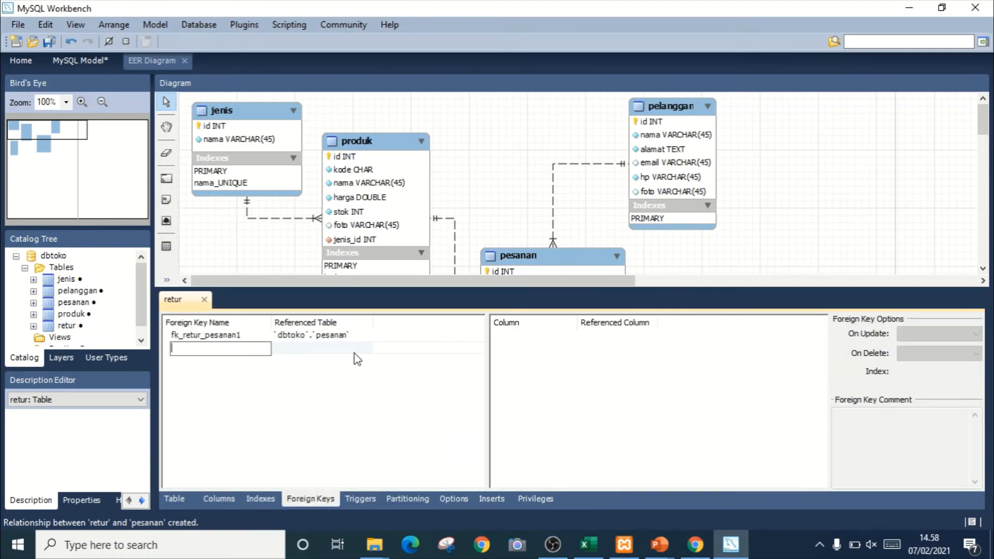
pyautogui.click(333, 337)
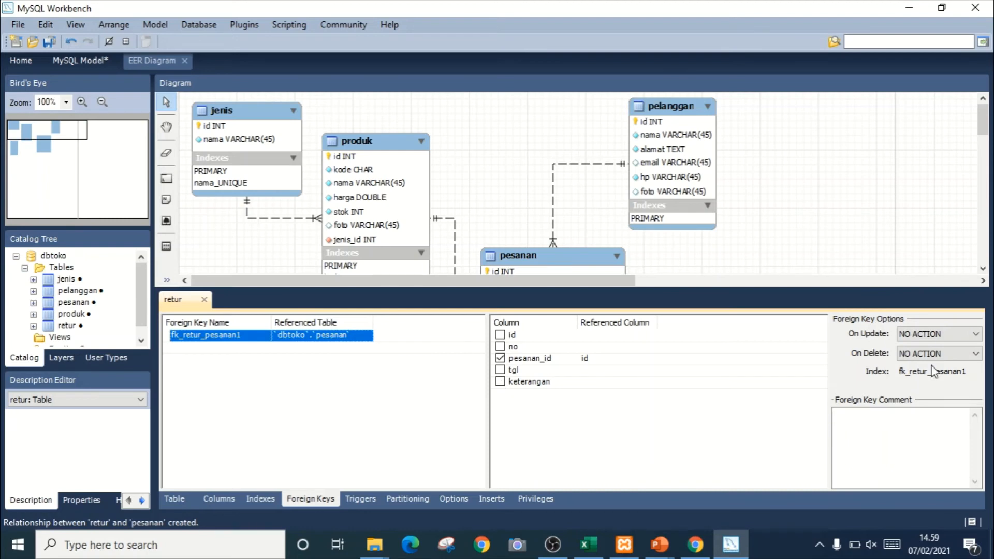
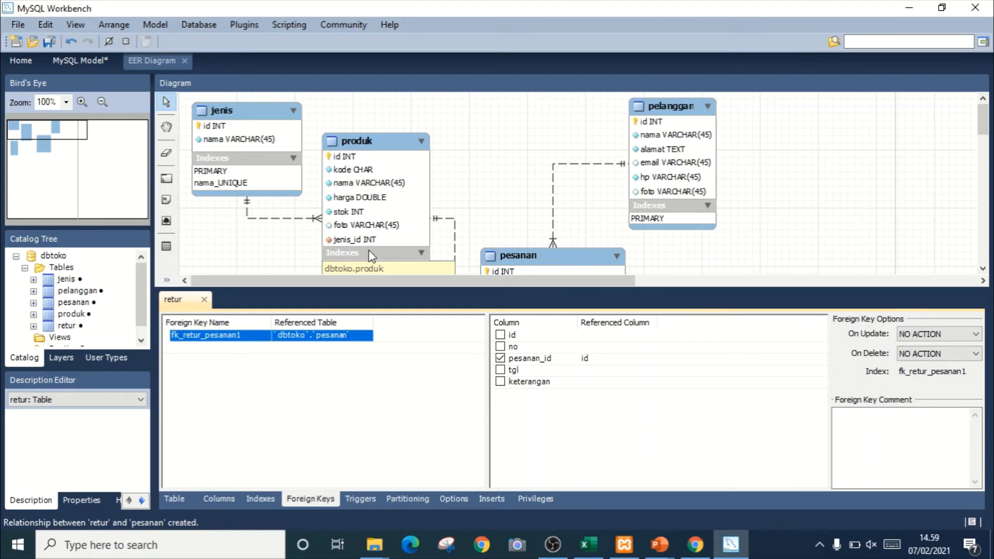
# Try CASCADE as the On Delete action of the fk_retur_pesanan1 foreign key and restore NO ACTION.
pyautogui.click(939, 353)
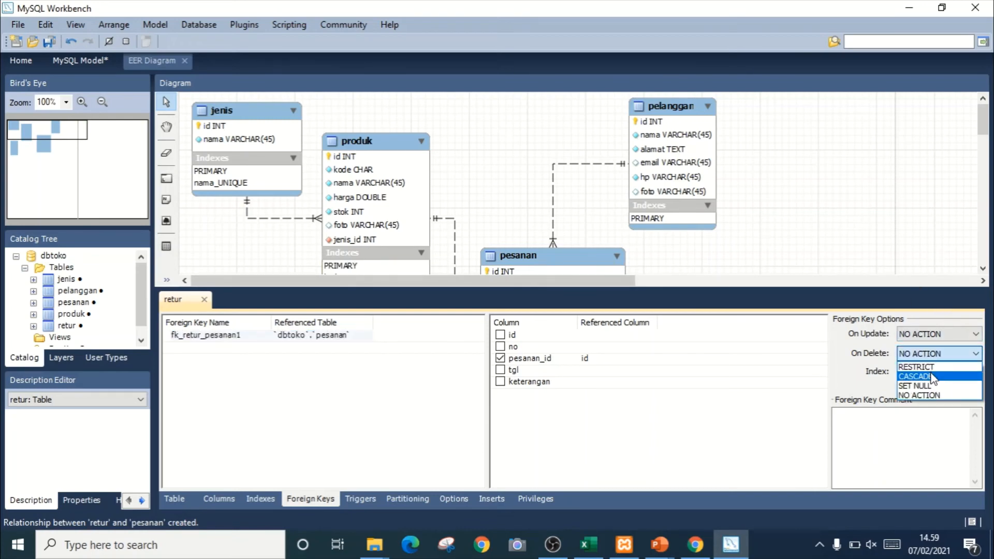
pyautogui.click(933, 377)
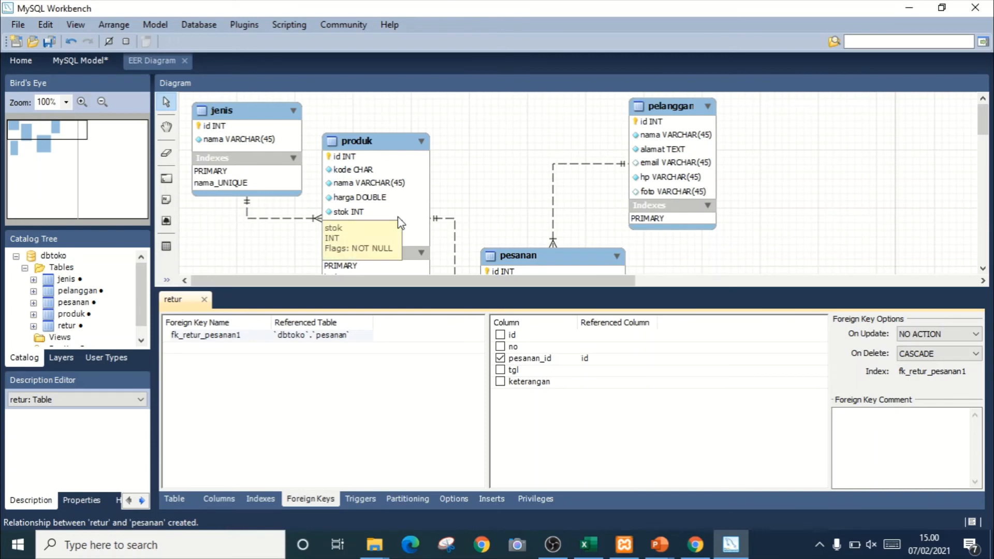
pyautogui.click(947, 357)
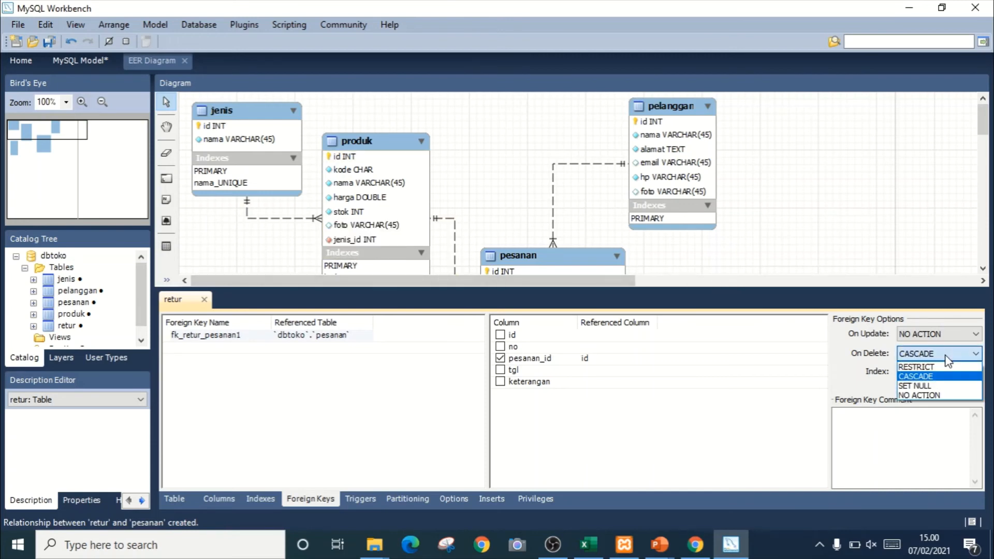
pyautogui.click(917, 395)
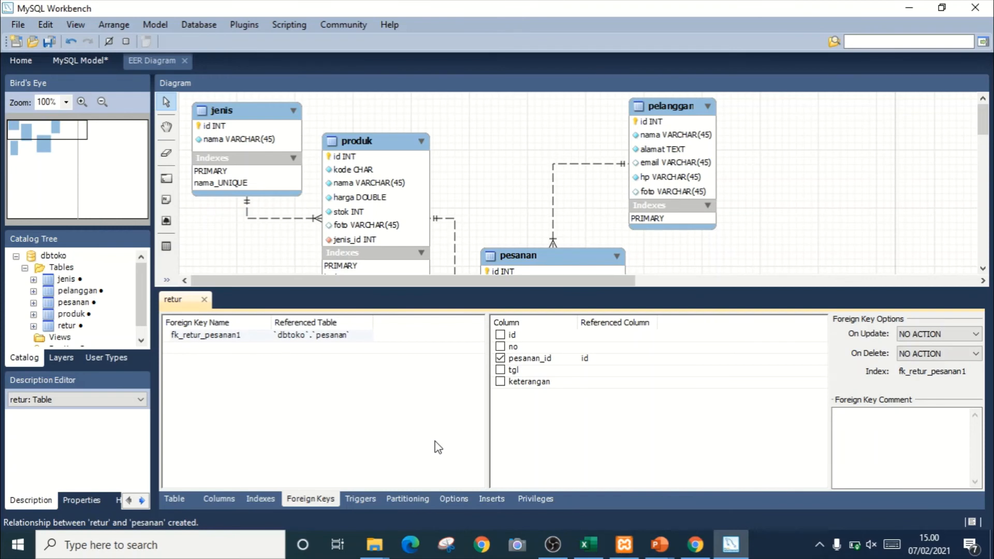
# Close the retur editor and examine the update and delete options of the produk table's fk_produk_jenis foreign key.
pyautogui.click(204, 299)
pyautogui.click(401, 193)
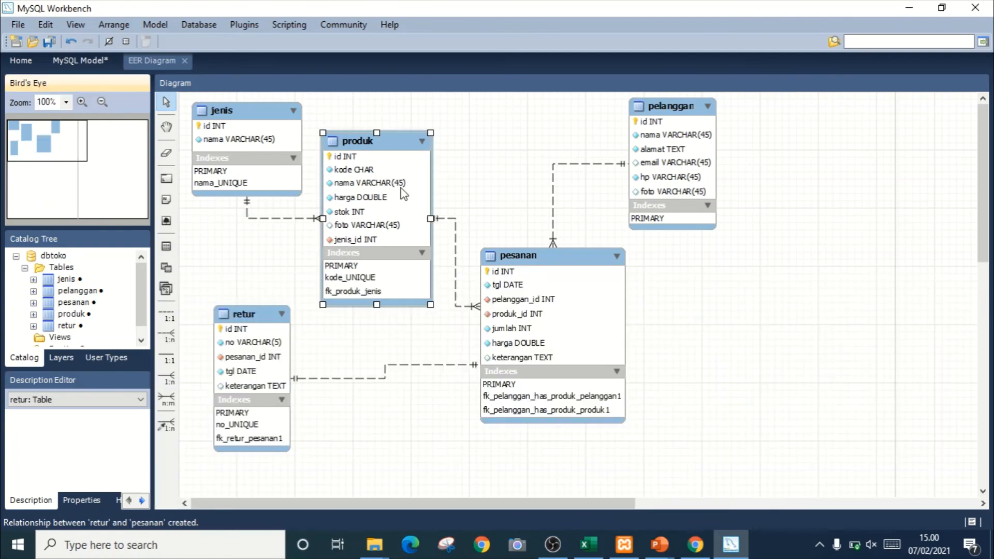
pyautogui.rightClick(400, 161)
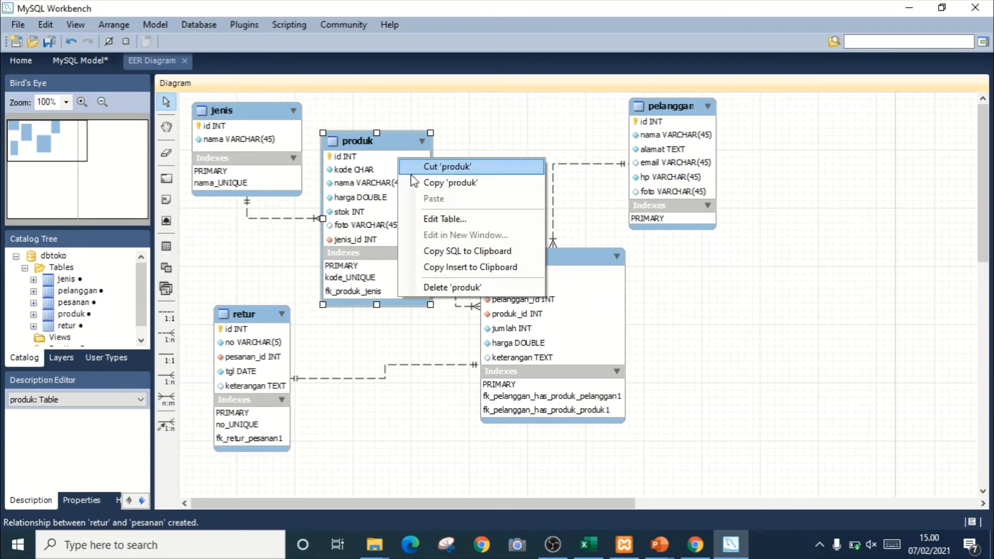
pyautogui.click(441, 226)
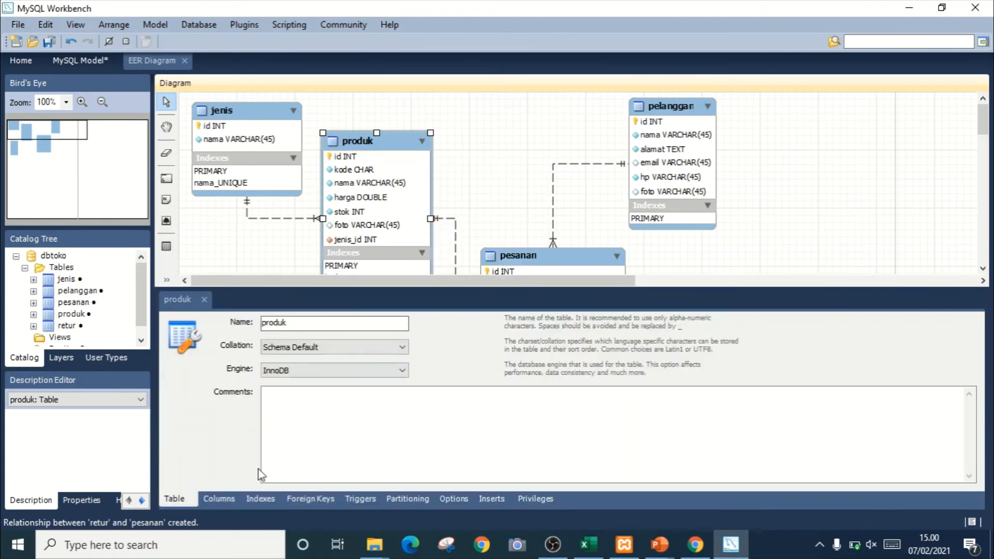
pyautogui.click(300, 500)
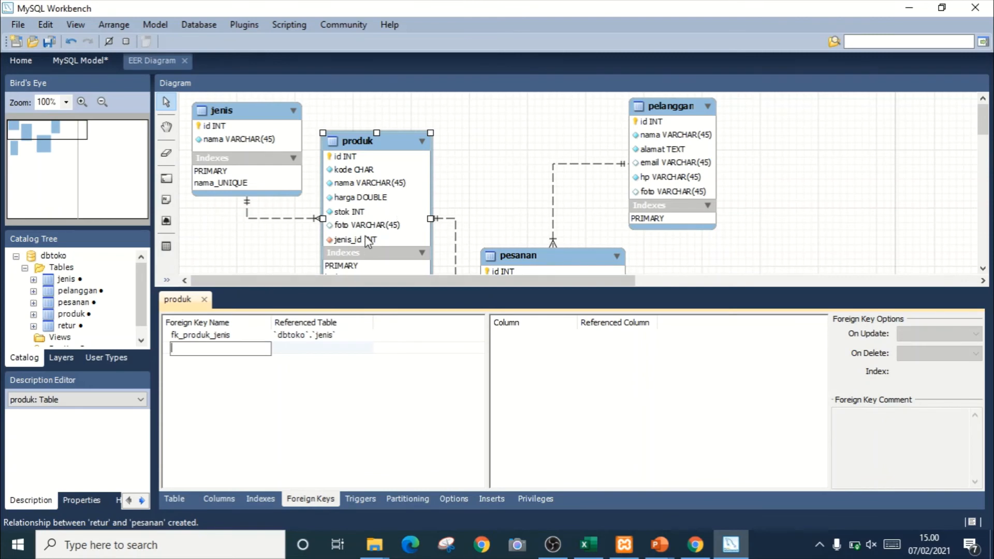
pyautogui.click(234, 336)
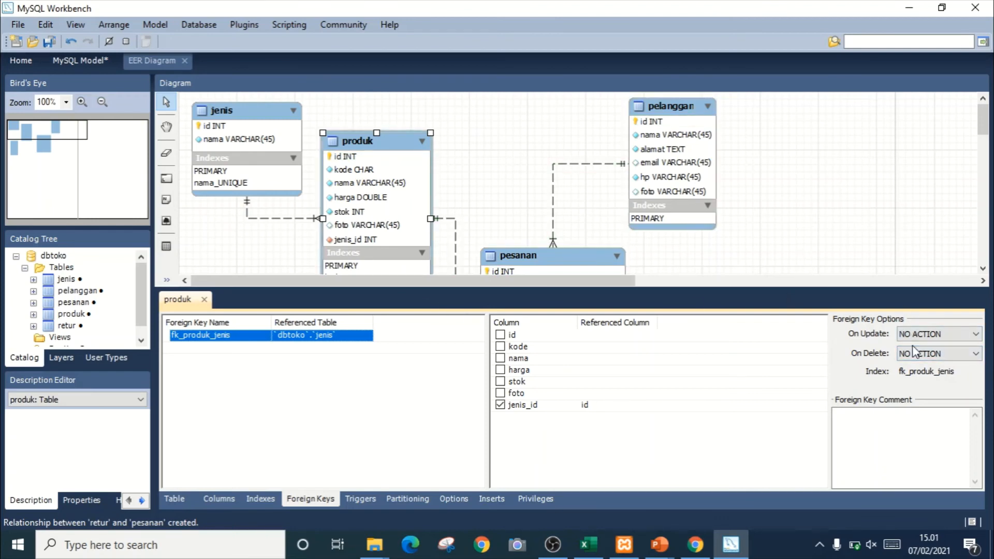
pyautogui.click(204, 299)
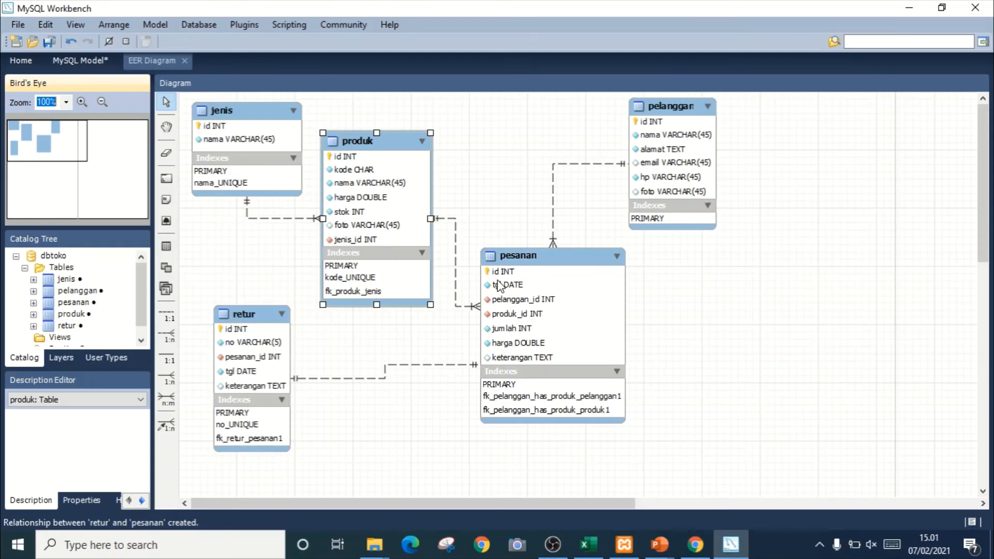
pyautogui.click(675, 297)
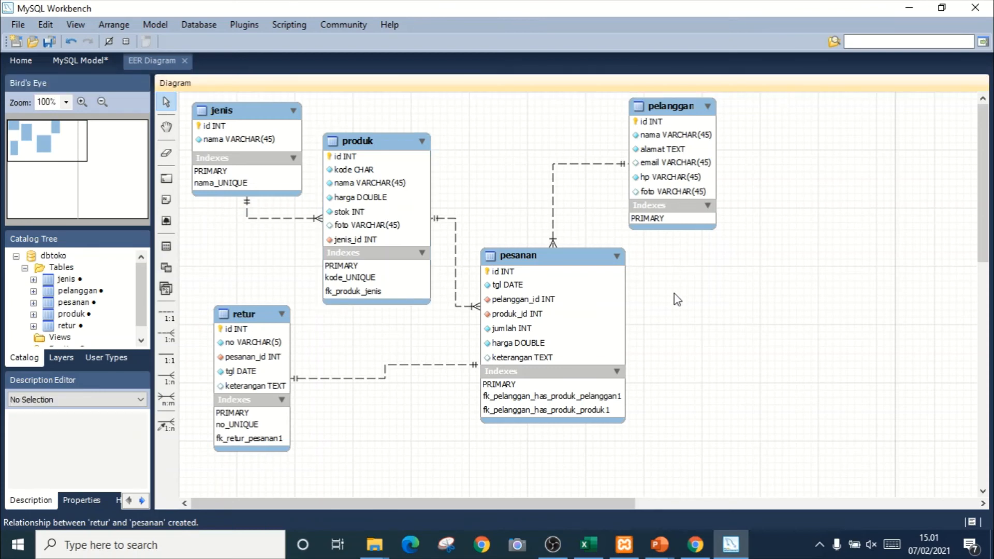
# Save the model as erdToko in the Documents folder, in MySQL Workbench Models (*.mwb) format.
pyautogui.click(19, 24)
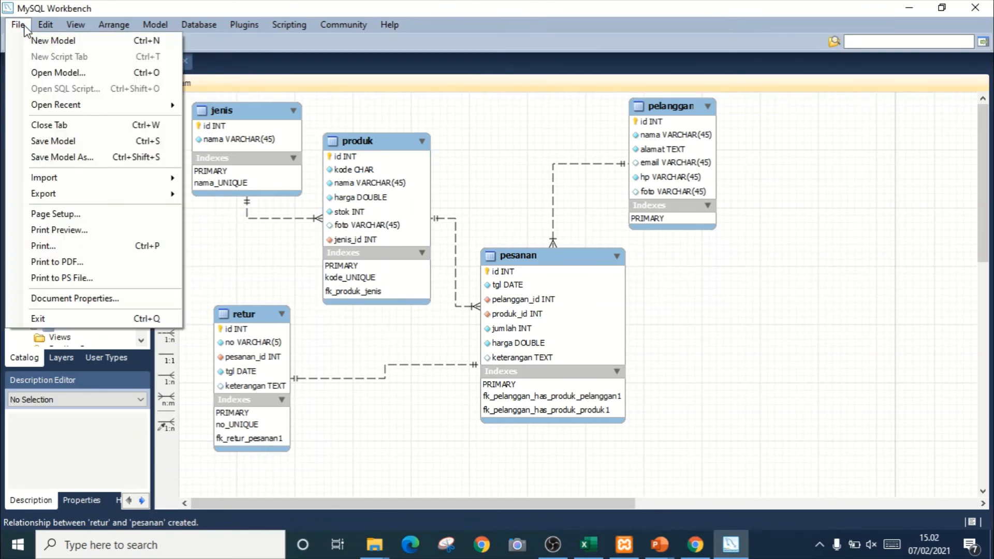
pyautogui.click(109, 140)
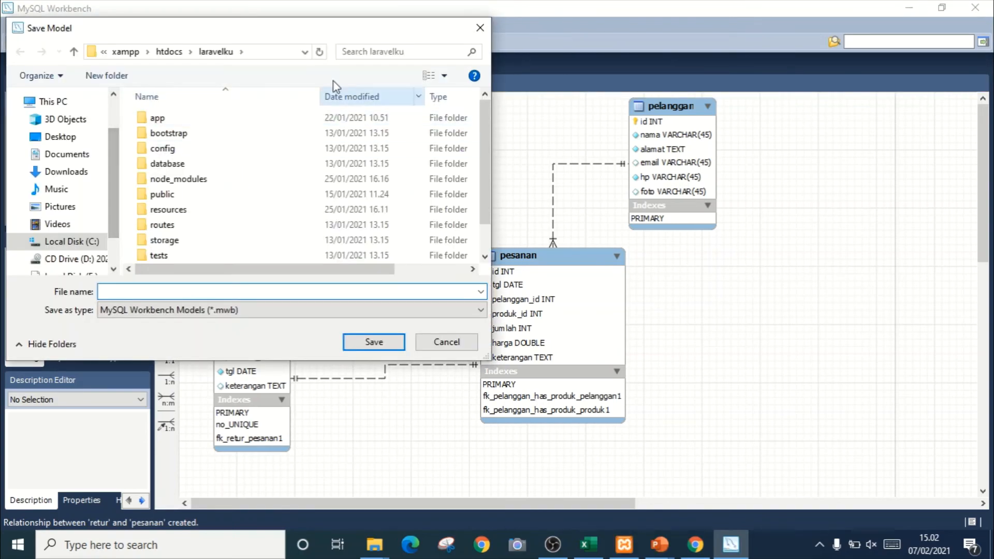
pyautogui.click(80, 160)
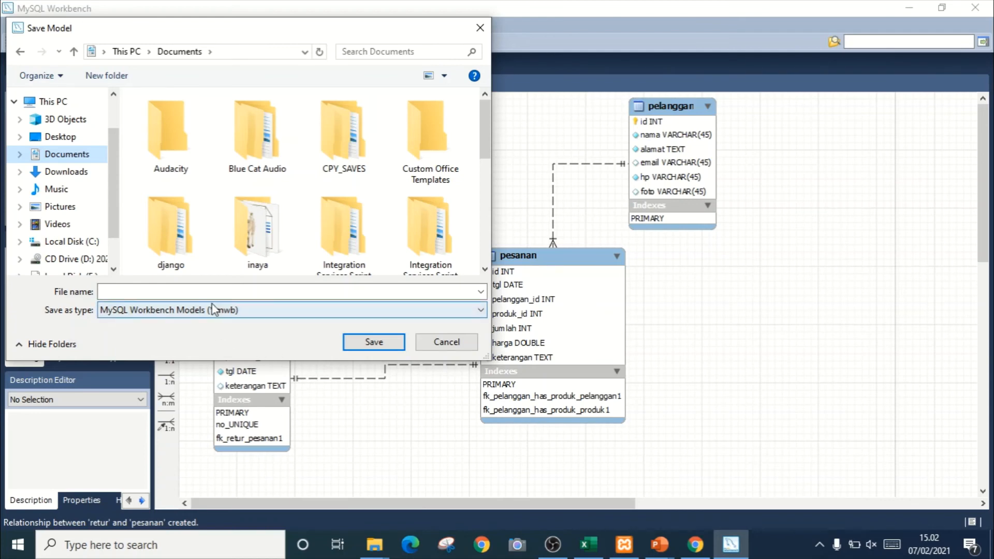
pyautogui.click(219, 289)
pyautogui.write('erd')
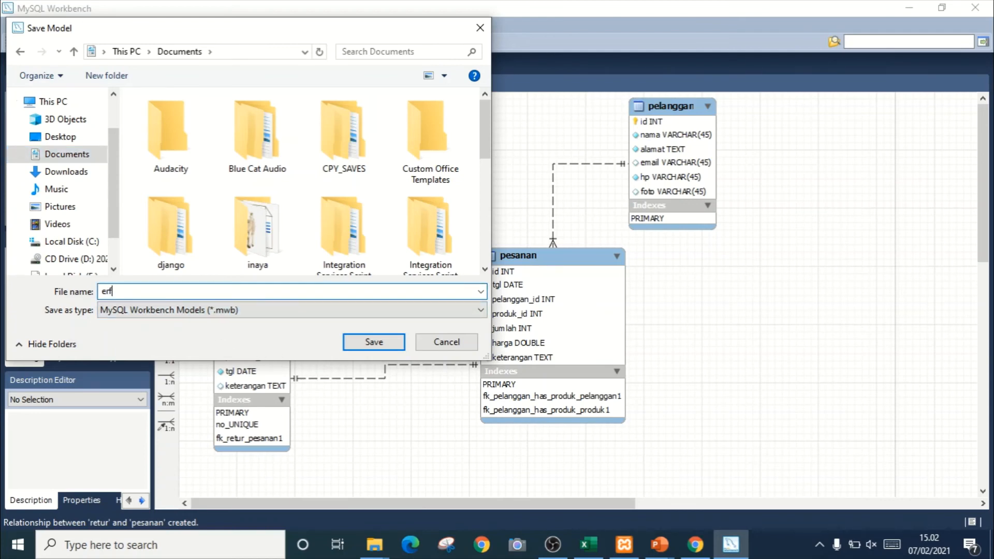
pyautogui.write('Toko')
pyautogui.click(386, 344)
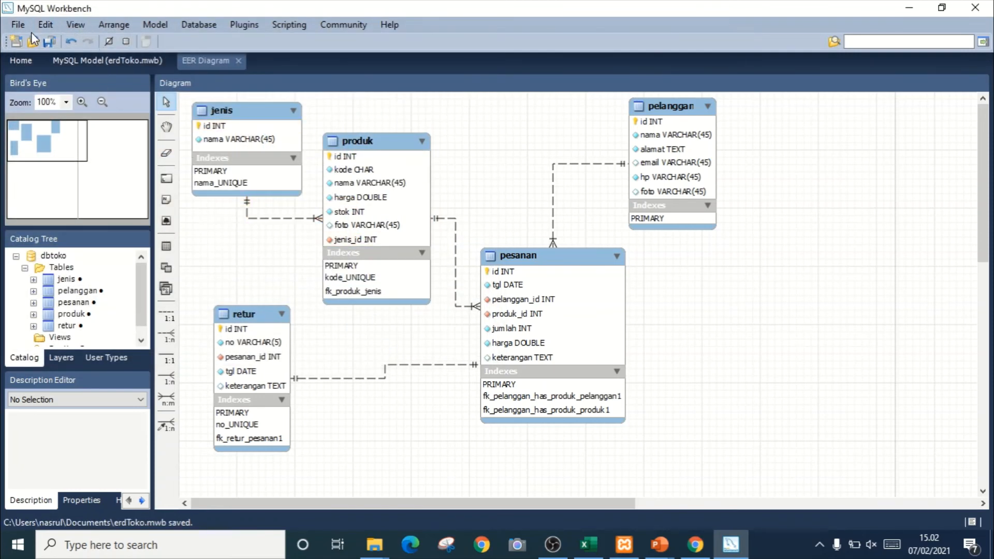
pyautogui.click(19, 26)
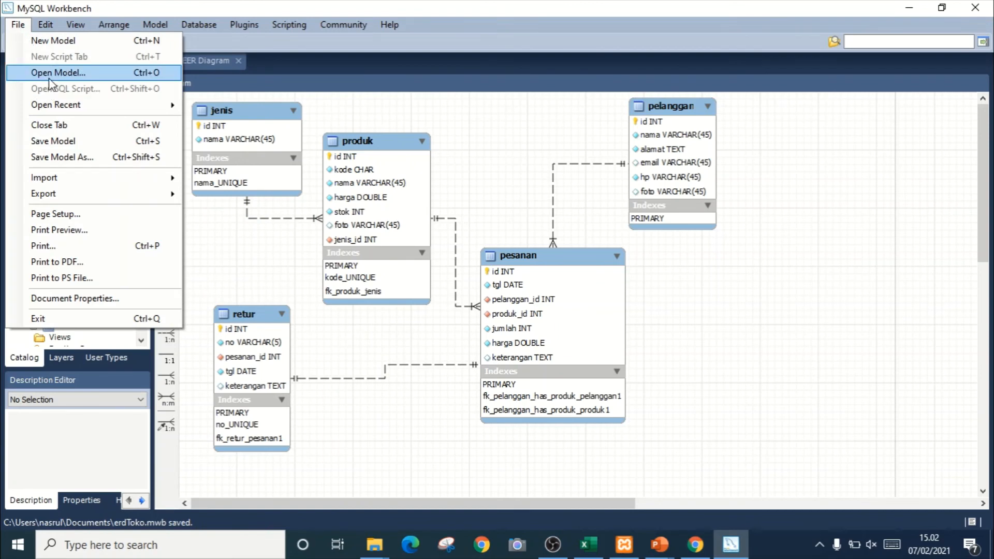
pyautogui.click(710, 295)
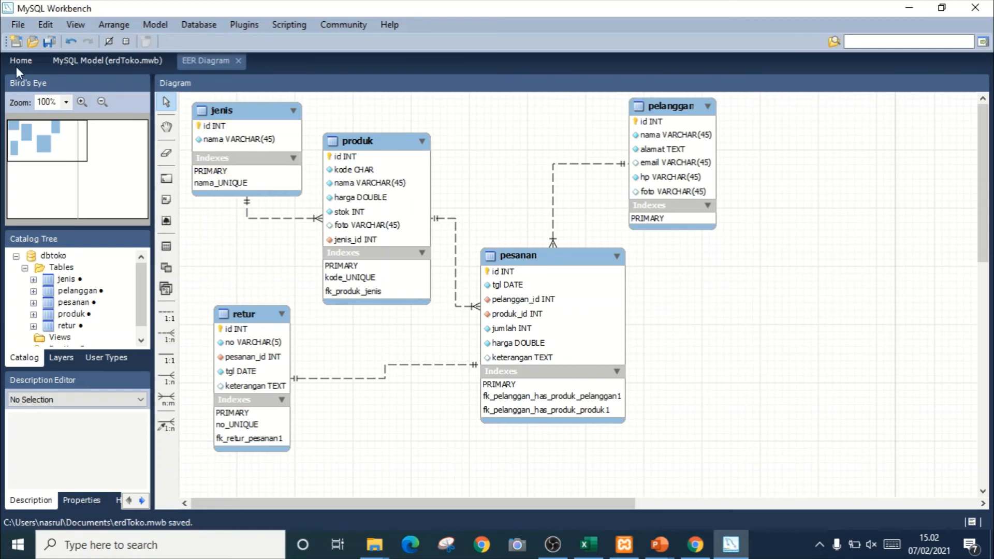
# Export the EER diagram as a PNG image named erdToko in the Documents folder.
pyautogui.click(18, 25)
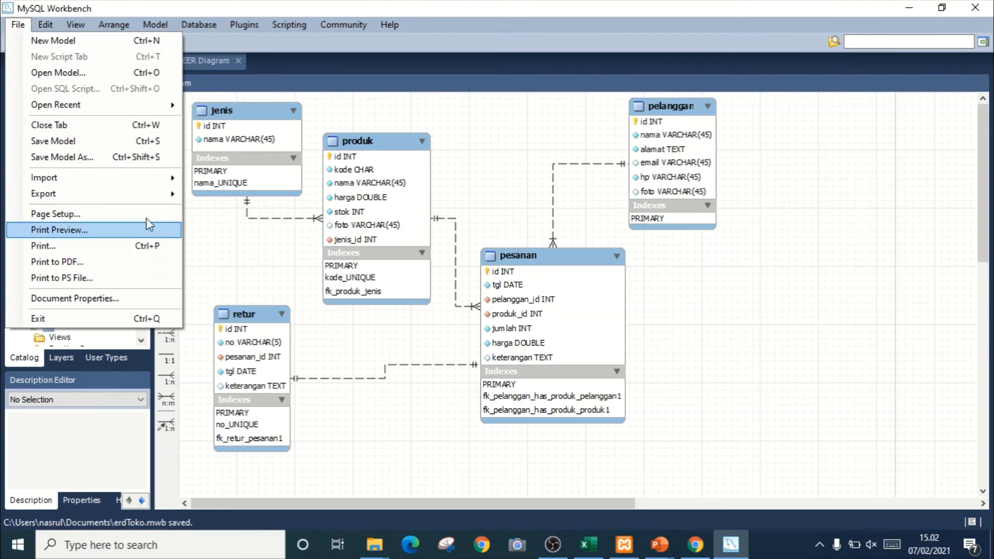
pyautogui.moveTo(163, 197)
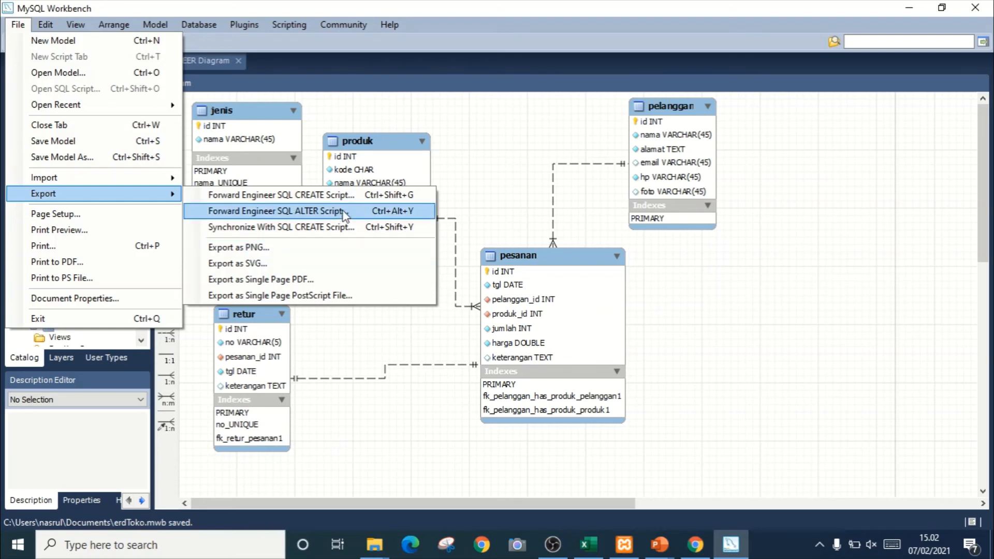
pyautogui.click(333, 254)
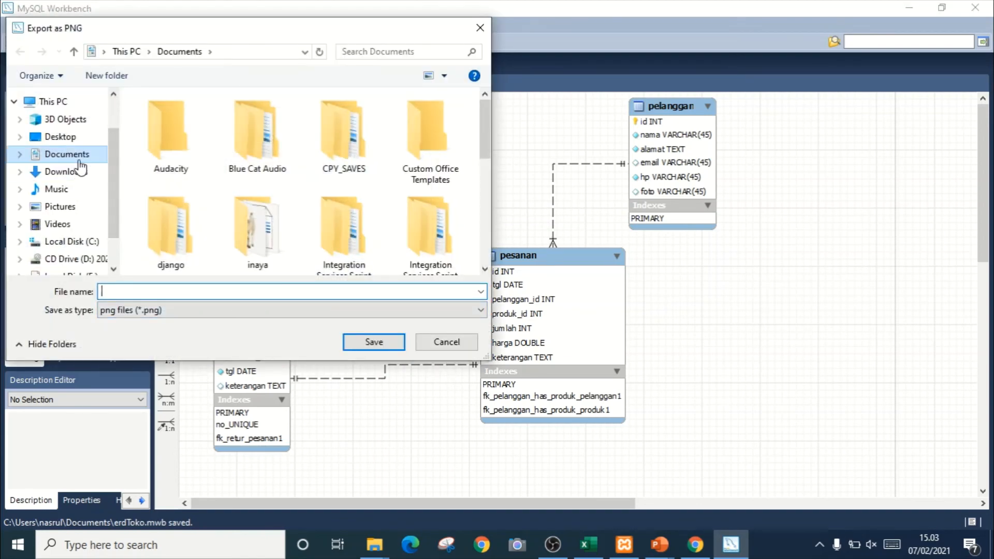
pyautogui.click(147, 288)
pyautogui.write('erd')
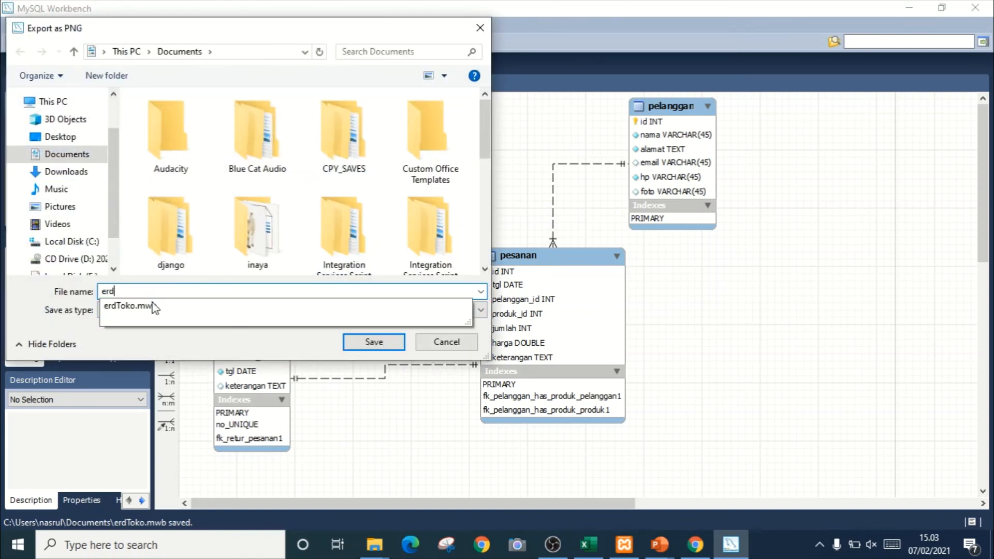
pyautogui.click(155, 306)
pyautogui.click(166, 294)
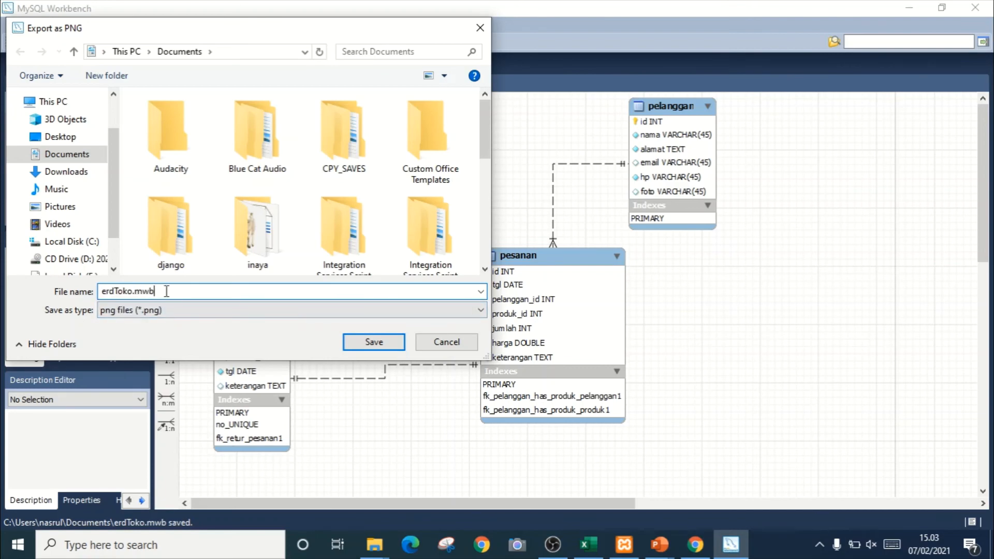
pyautogui.press('BackSpace')
pyautogui.press('BackSpace')
pyautogui.press('BackSpace')
pyautogui.press('BackSpace')
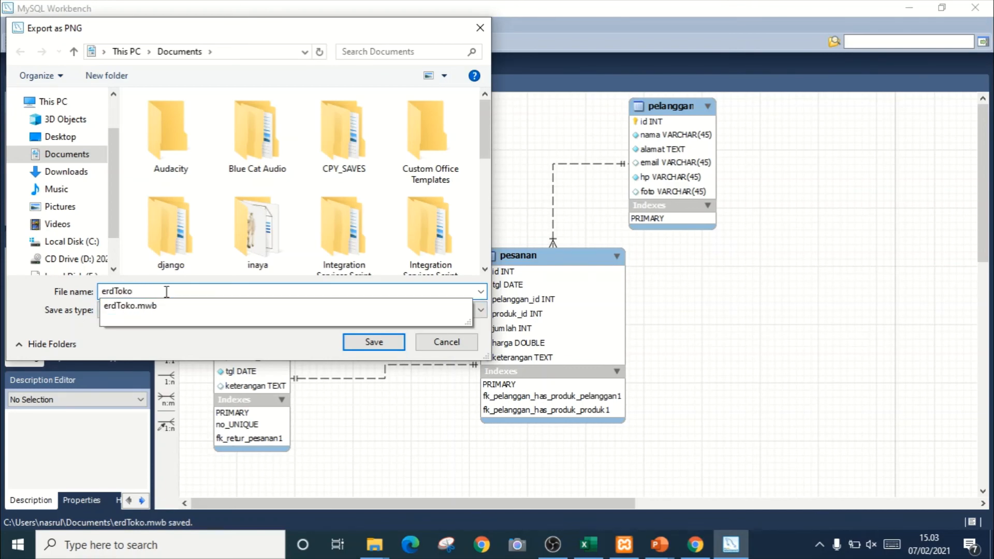
pyautogui.click(167, 294)
pyautogui.click(351, 349)
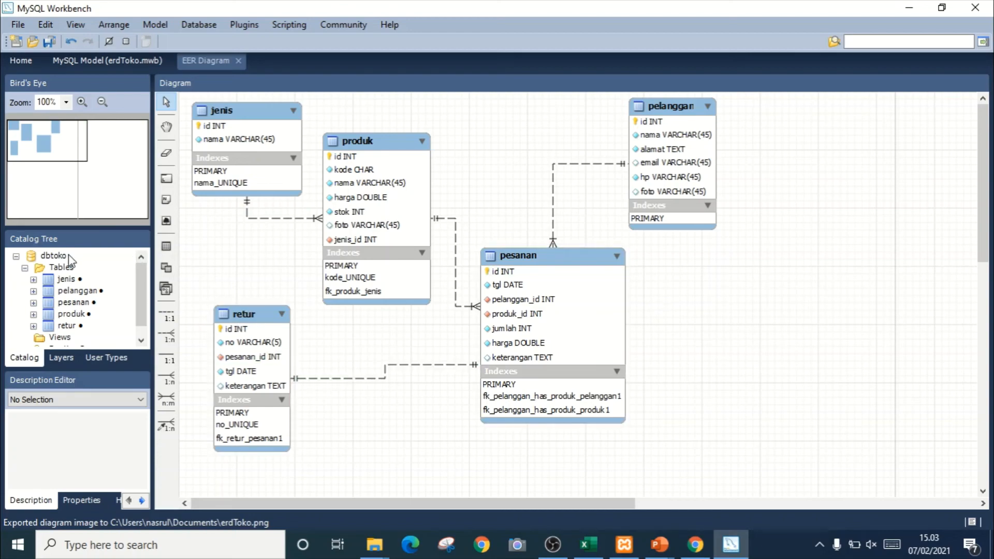
# Check the Apache and MySQL server status in the XAMPP Control Panel and return to the diagram in MySQL Workbench.
pyautogui.click(624, 544)
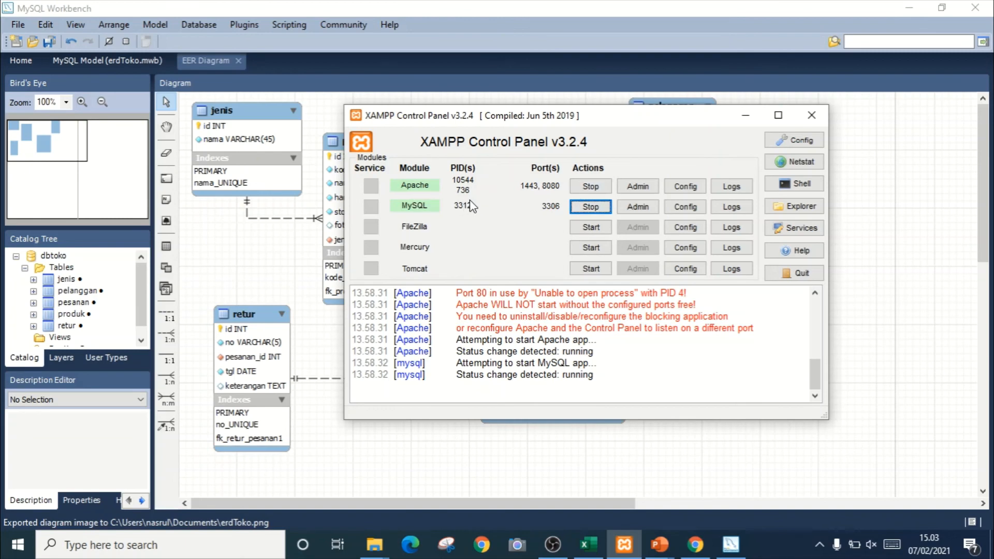
pyautogui.click(740, 110)
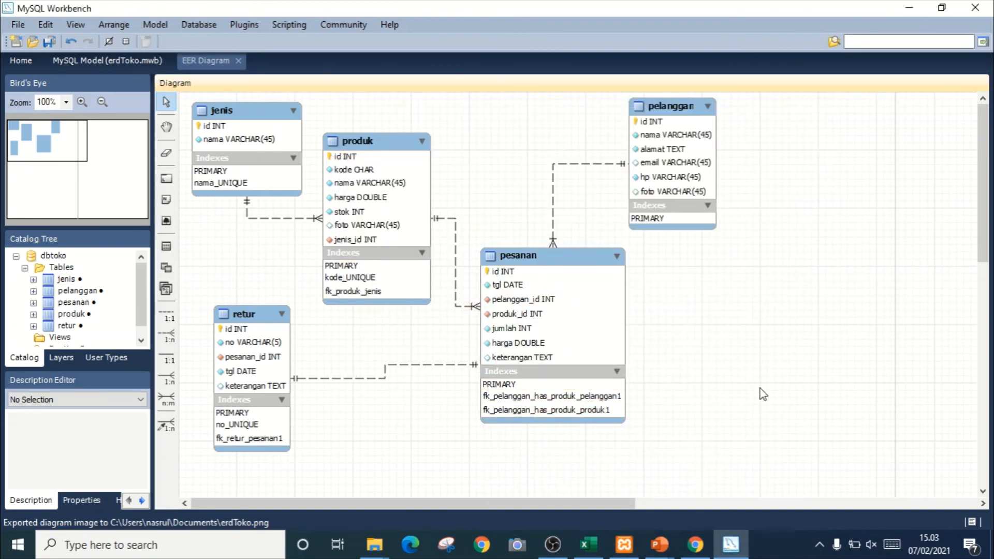
pyautogui.click(198, 29)
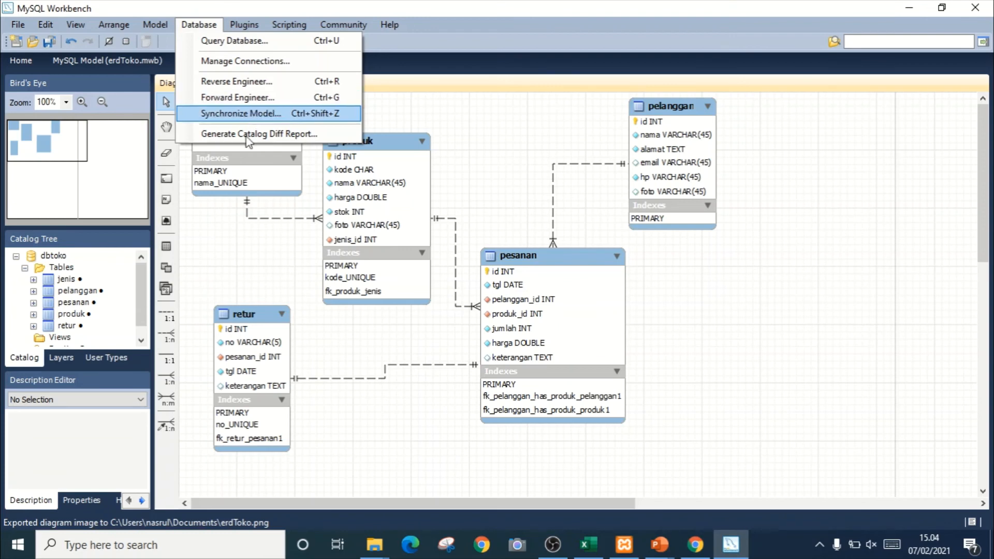
# Open phpMyAdmin through localhost:8080 in a new Chrome tab and look through the existing databases.
pyautogui.click(695, 544)
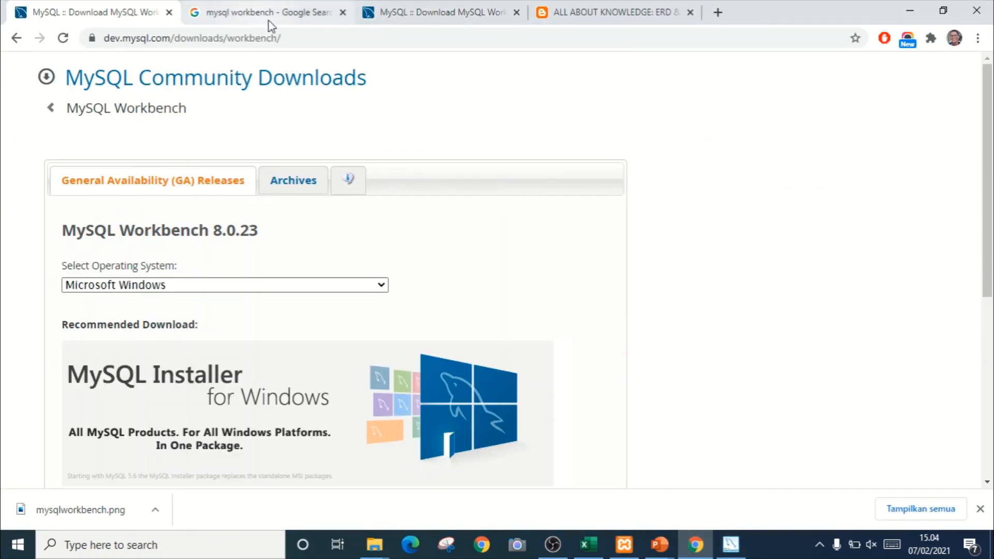
pyautogui.click(718, 13)
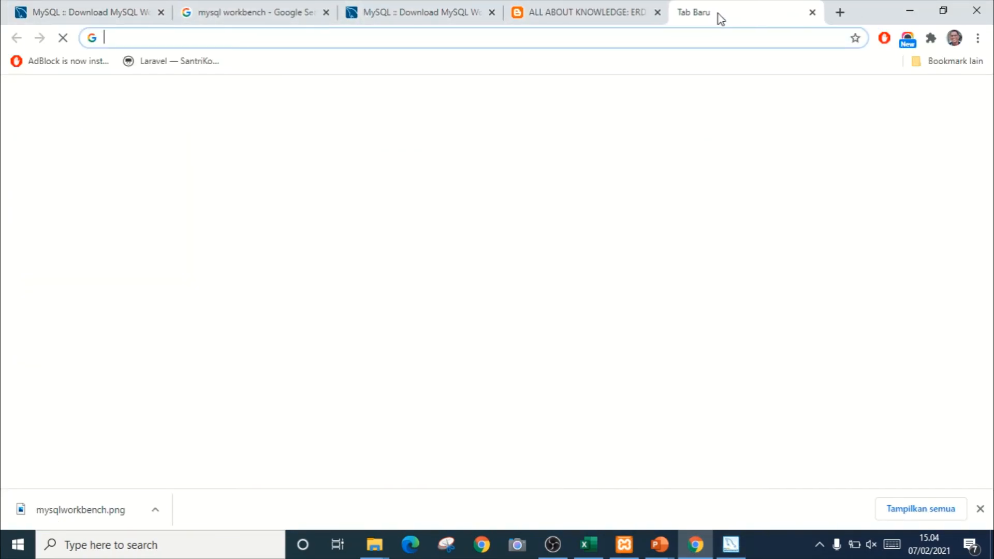
pyautogui.write('lo')
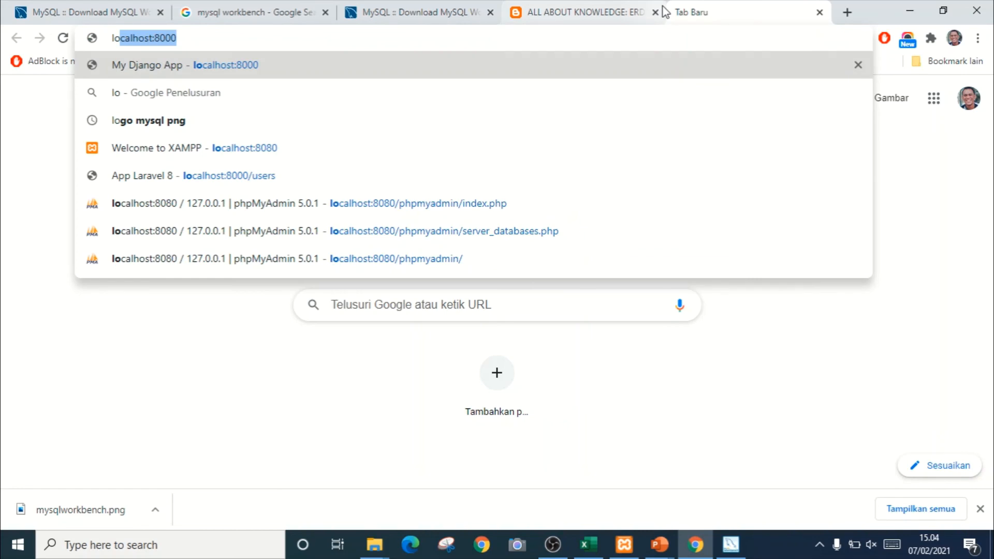
pyautogui.press('Right')
pyautogui.press('BackSpace')
pyautogui.press('BackSpace')
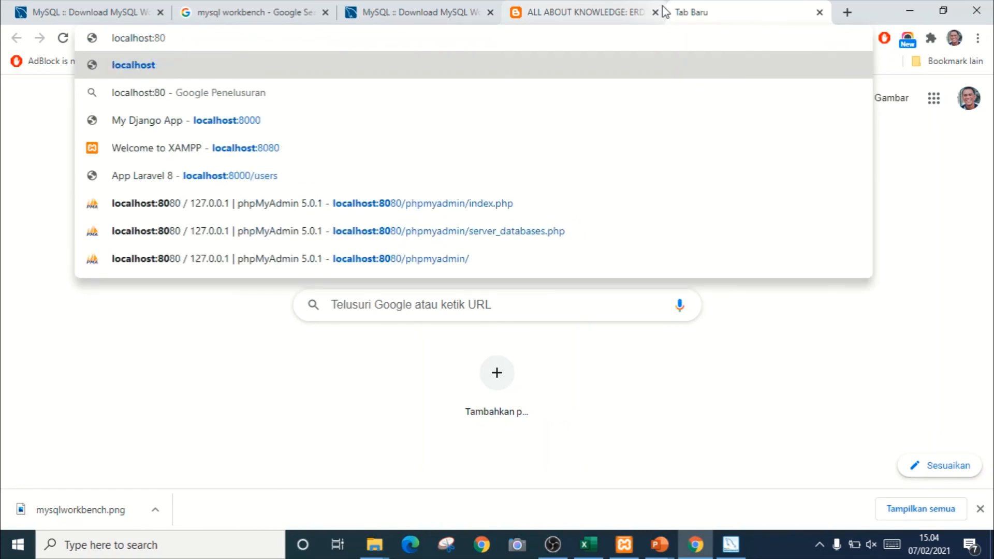
pyautogui.write('8')
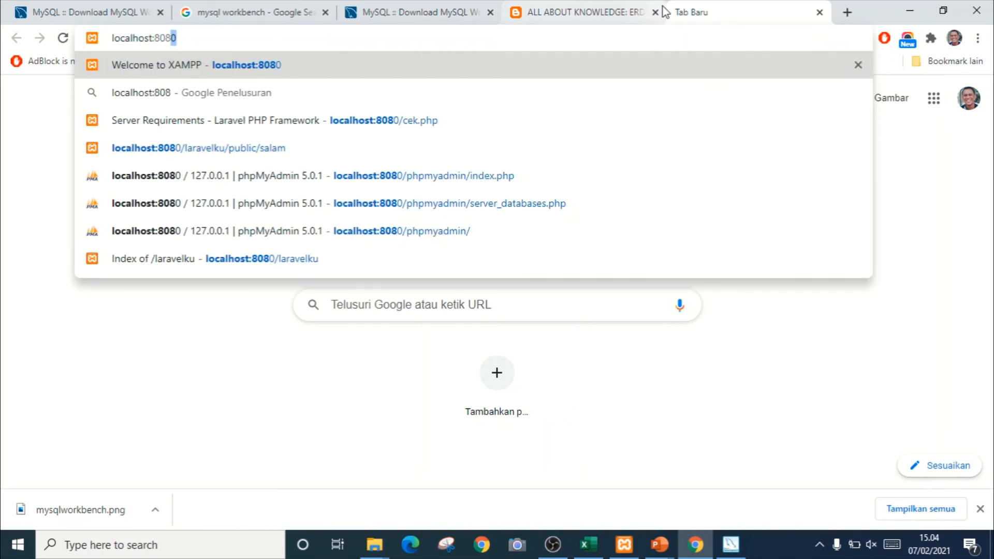
pyautogui.write('0')
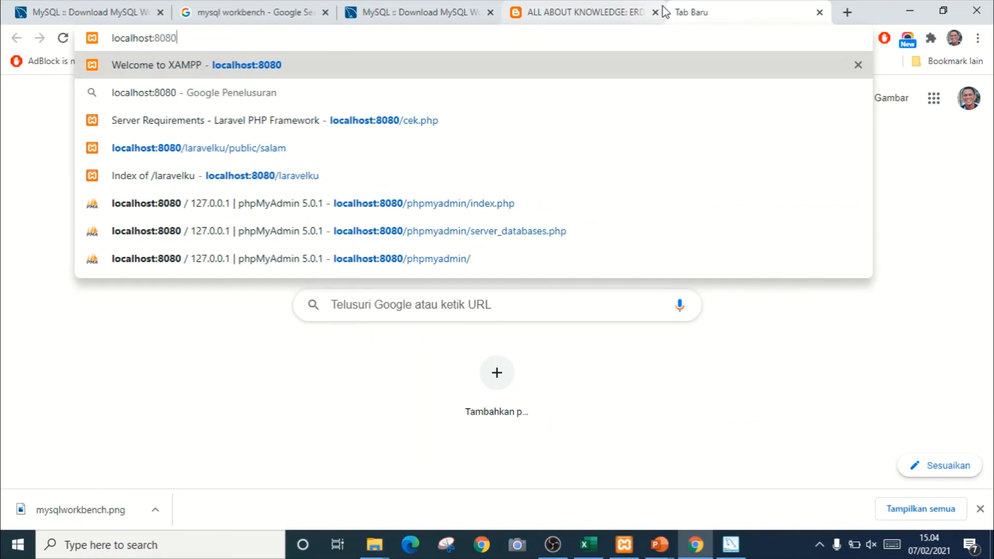
pyautogui.press('Return')
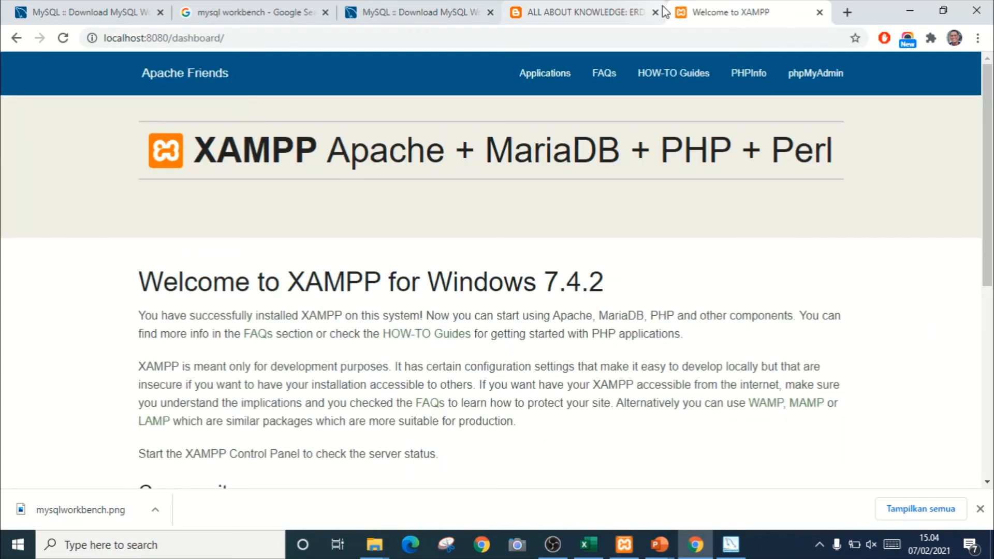
pyautogui.click(811, 81)
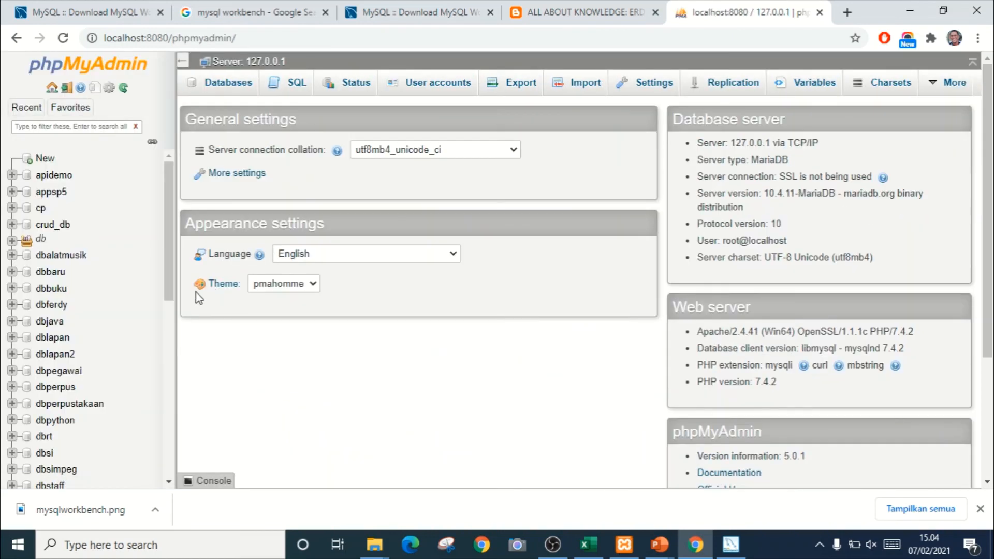
pyautogui.moveTo(166, 282); pyautogui.dragTo(157, 405)
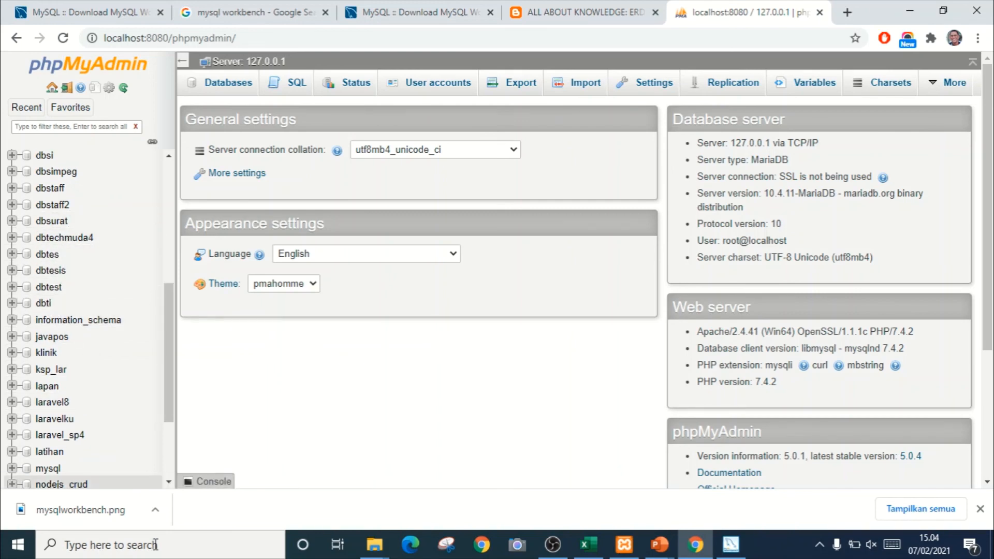
# Switch to MySQL Workbench and generate the Forward Engineer SQL script with default options, exporting only the table objects.
pyautogui.click(727, 546)
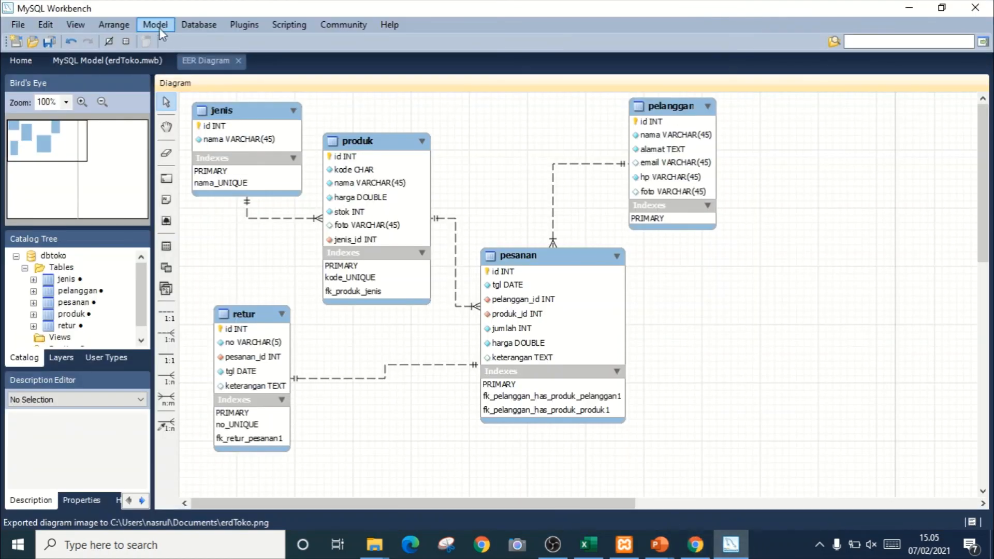
pyautogui.click(209, 29)
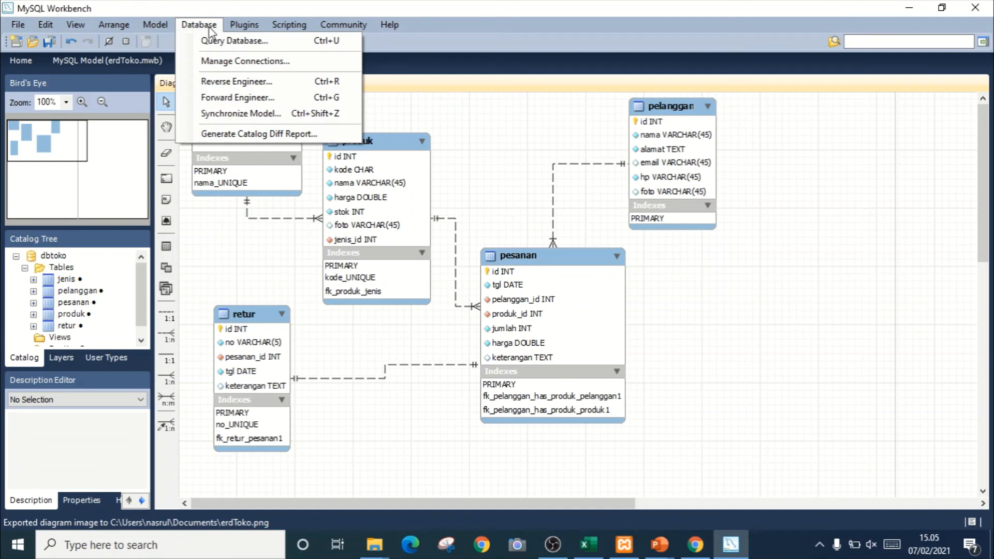
pyautogui.click(238, 98)
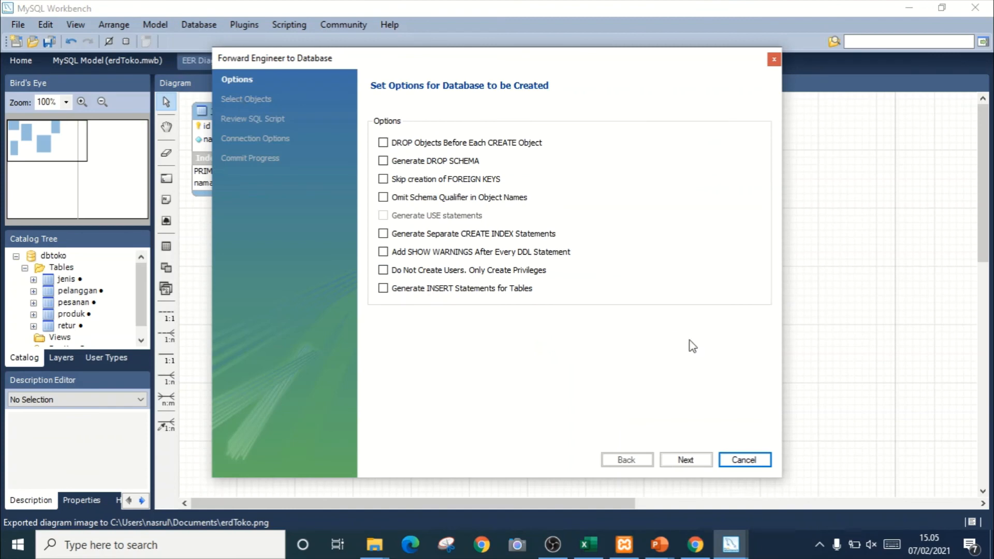
pyautogui.click(686, 460)
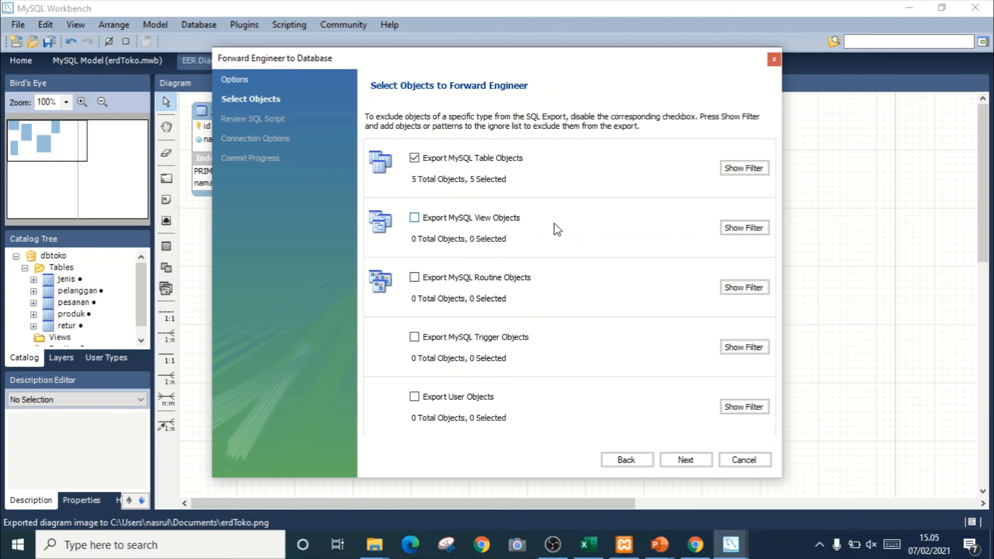
pyautogui.click(691, 458)
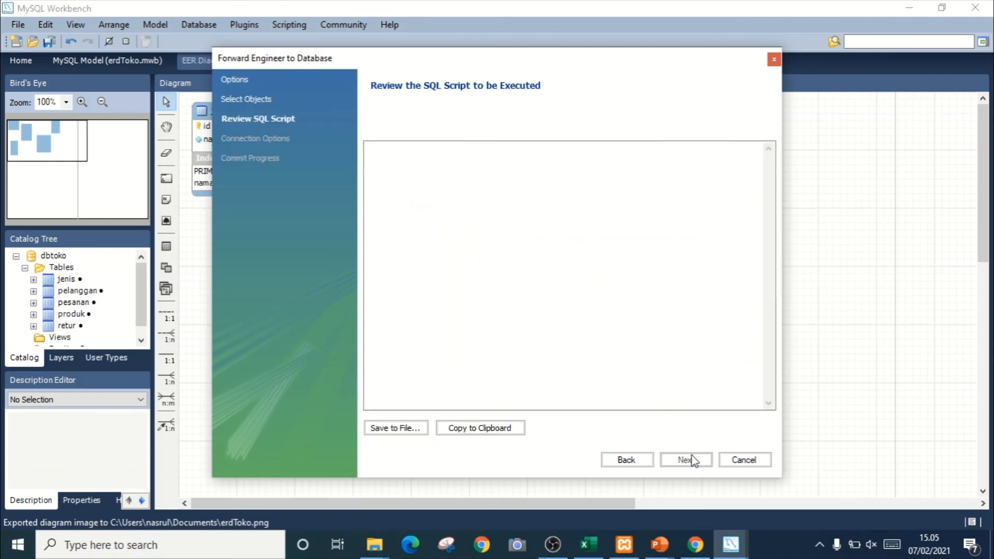
# Review the generated SQL script and execute it on server 127.0.0.1, port 3306, as root with the password left empty.
pyautogui.scroll(-5, 580, 294)
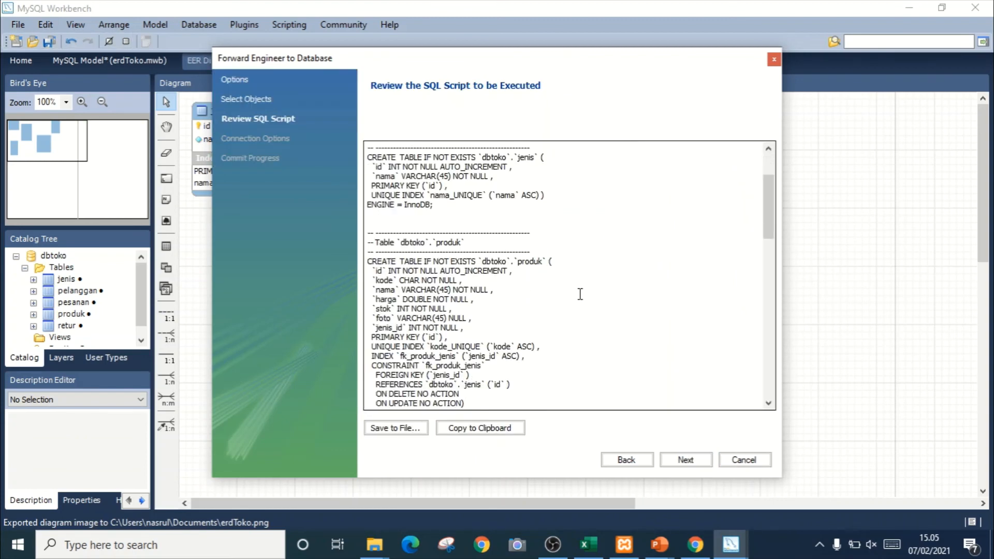
pyautogui.scroll(-3, 580, 294)
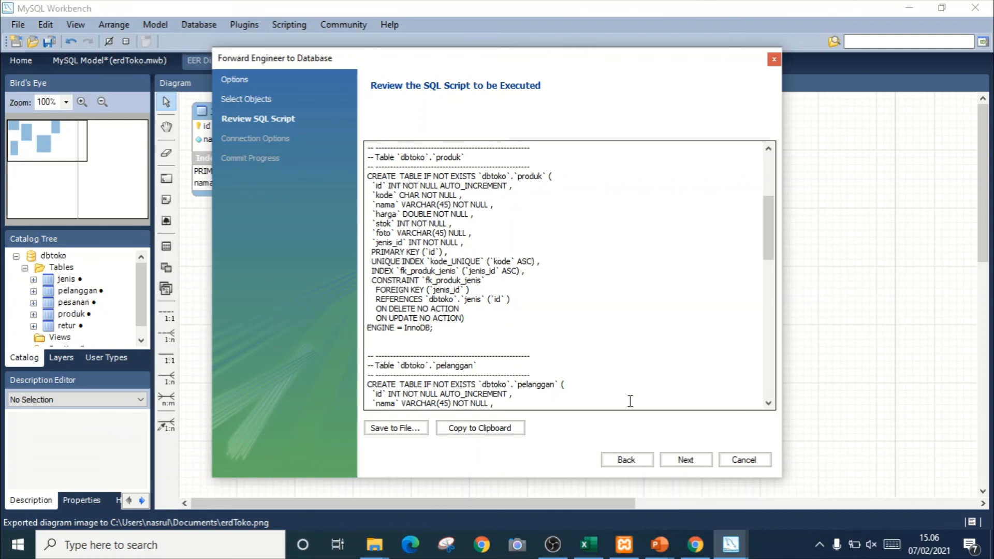
pyautogui.scroll(-7, 597, 320)
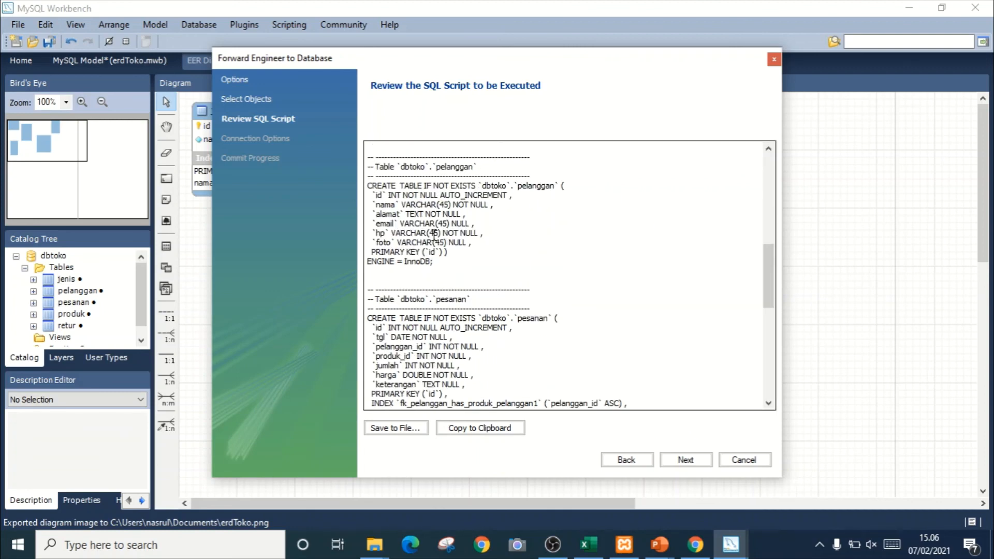
pyautogui.scroll(-2, 537, 264)
pyautogui.scroll(-6, 519, 265)
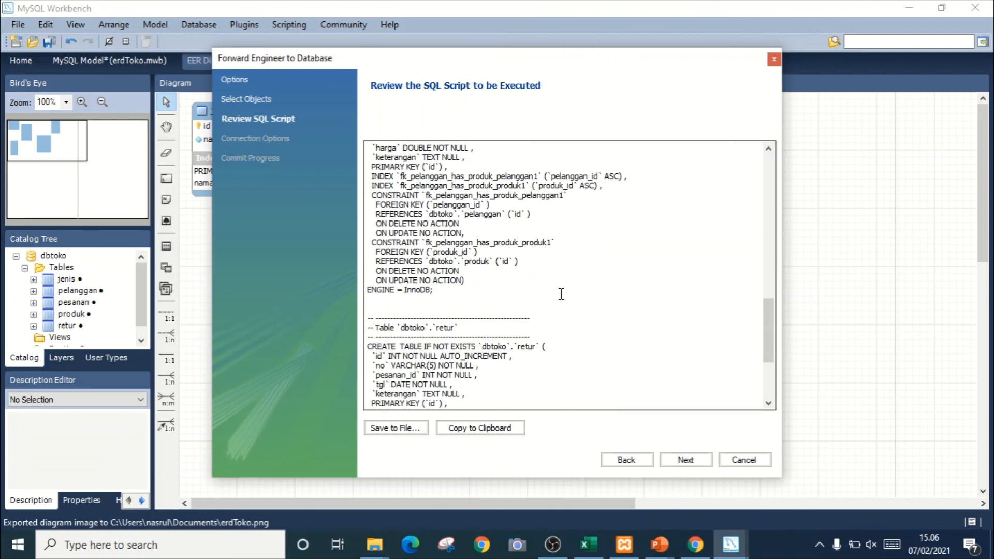
pyautogui.click(685, 461)
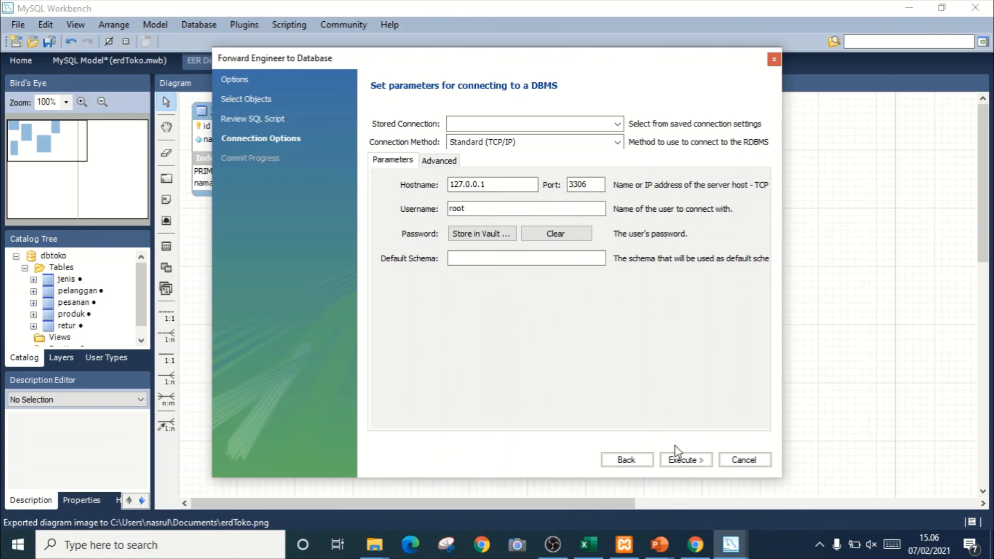
pyautogui.click(685, 460)
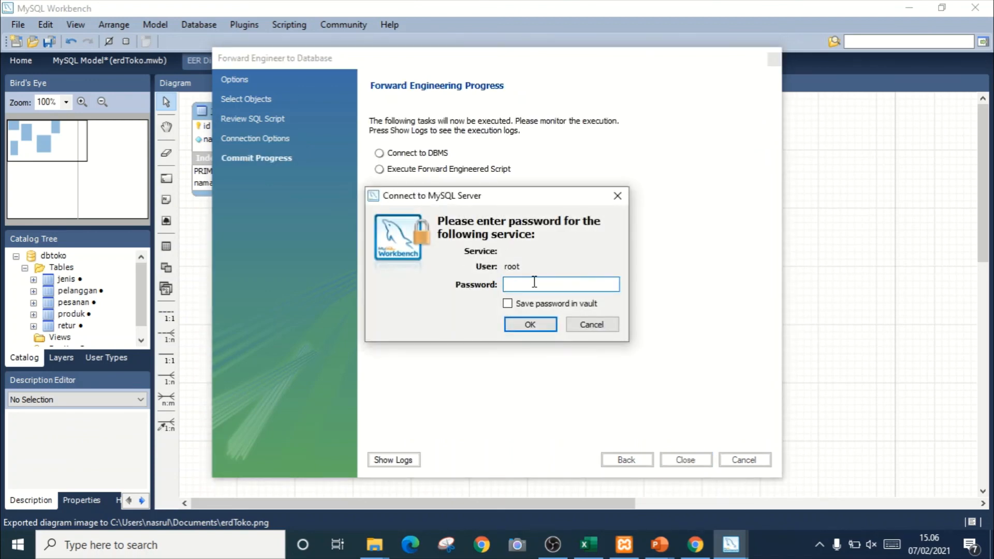
pyautogui.click(548, 326)
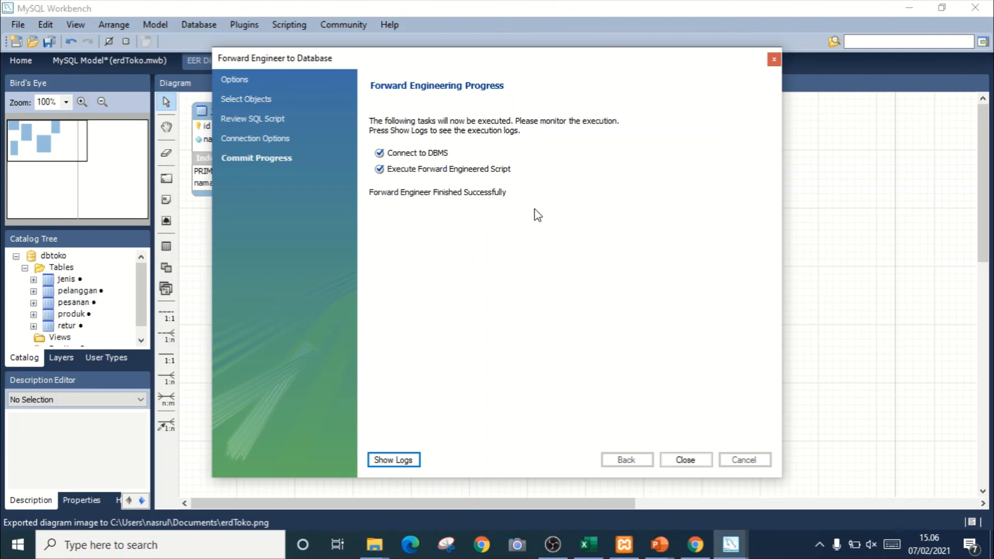
pyautogui.moveTo(484, 61); pyautogui.dragTo(759, 110)
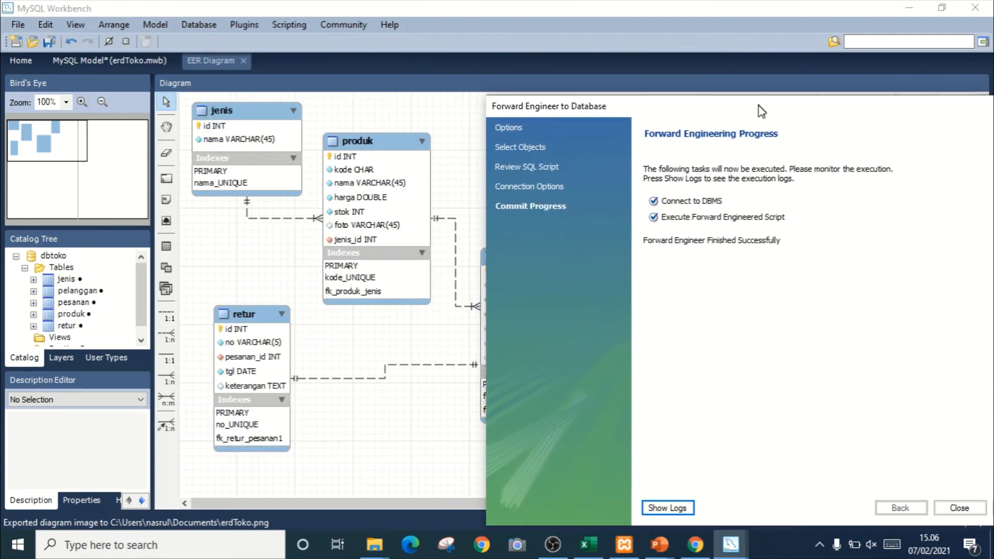
pyautogui.moveTo(687, 114); pyautogui.dragTo(421, 71)
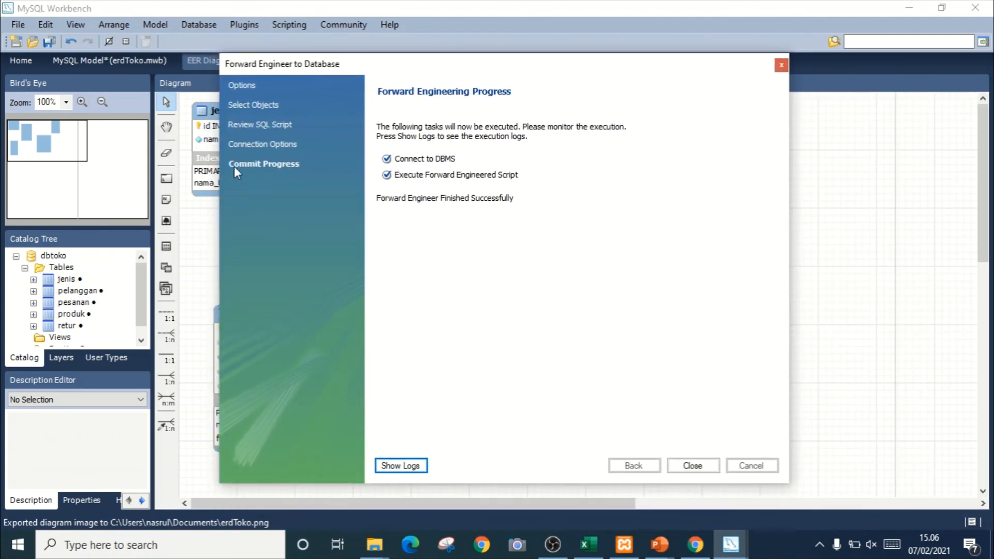
pyautogui.moveTo(287, 64); pyautogui.dragTo(442, 91)
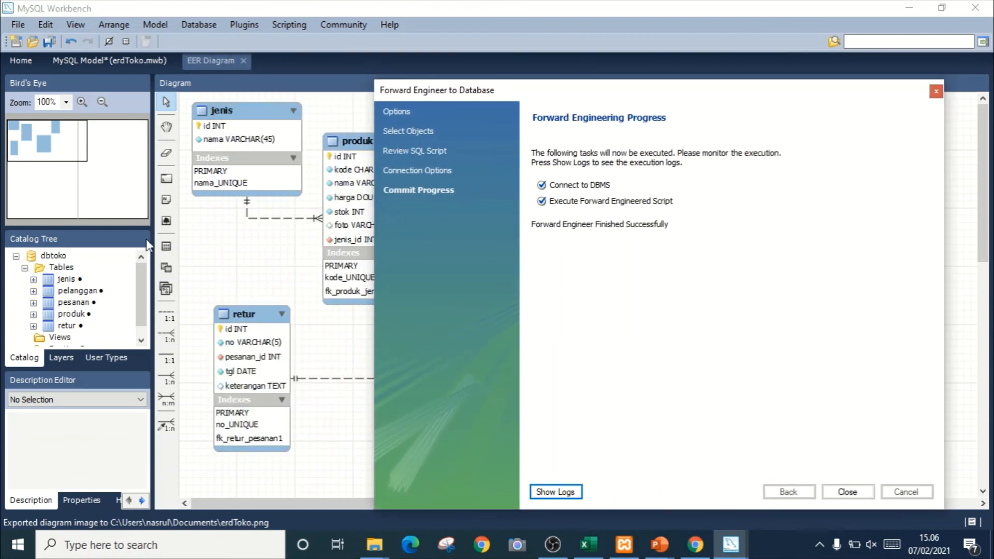
pyautogui.moveTo(578, 91); pyautogui.dragTo(417, 12)
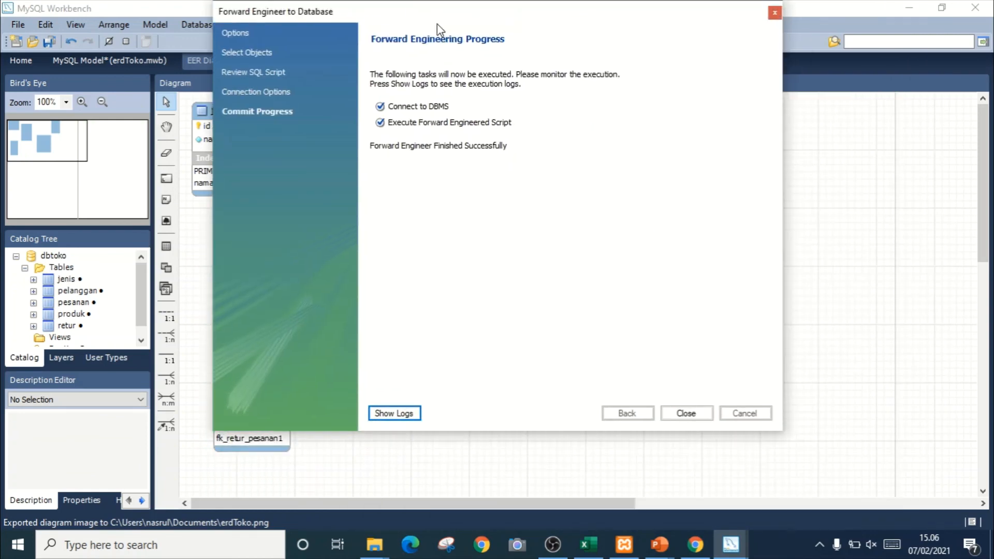
# Close the forward engineering wizard, switch to phpMyAdmin in Chrome, refresh the database list and open the dbtoko database.
pyautogui.click(693, 411)
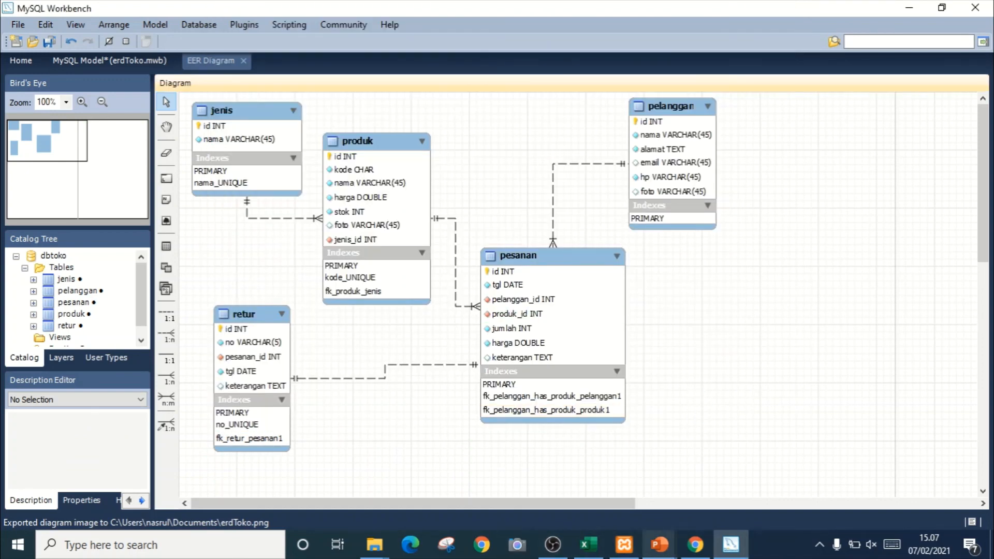
pyautogui.click(695, 554)
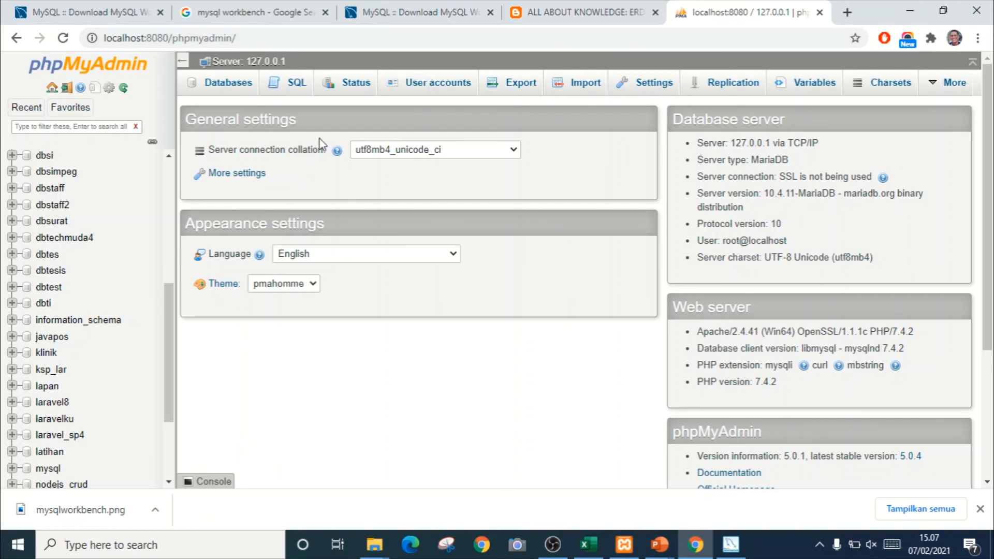
pyautogui.click(125, 89)
pyautogui.scroll(-4, 104, 234)
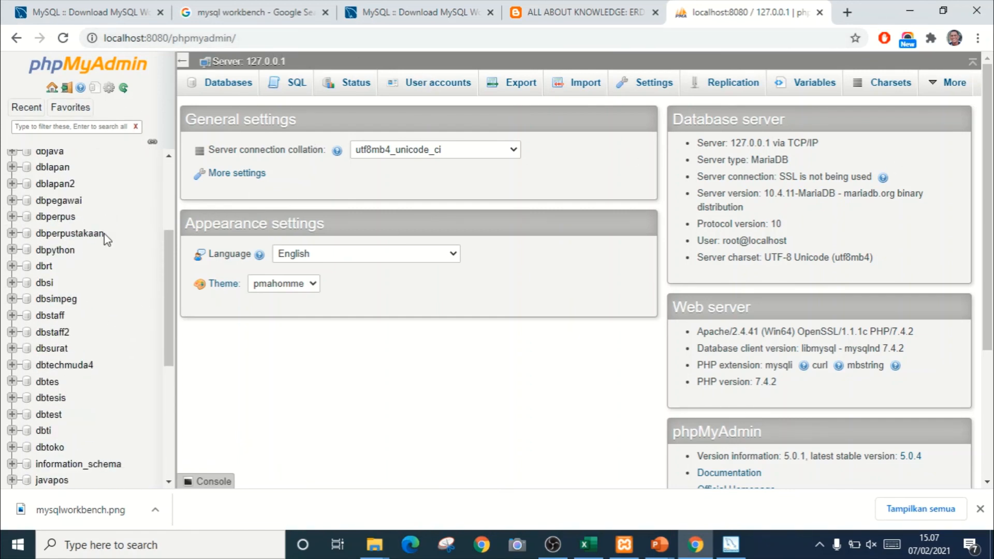
pyautogui.scroll(-3, 104, 234)
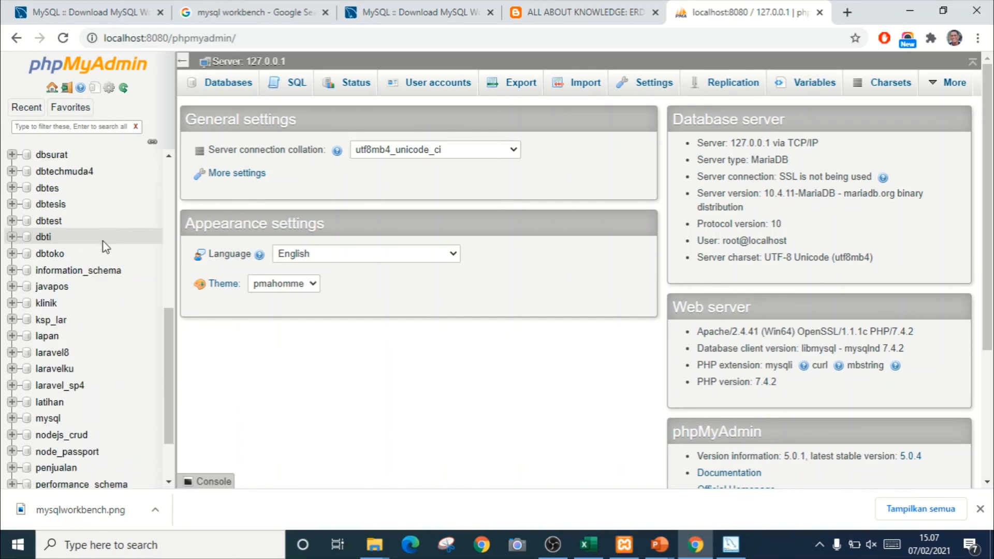
pyautogui.click(60, 257)
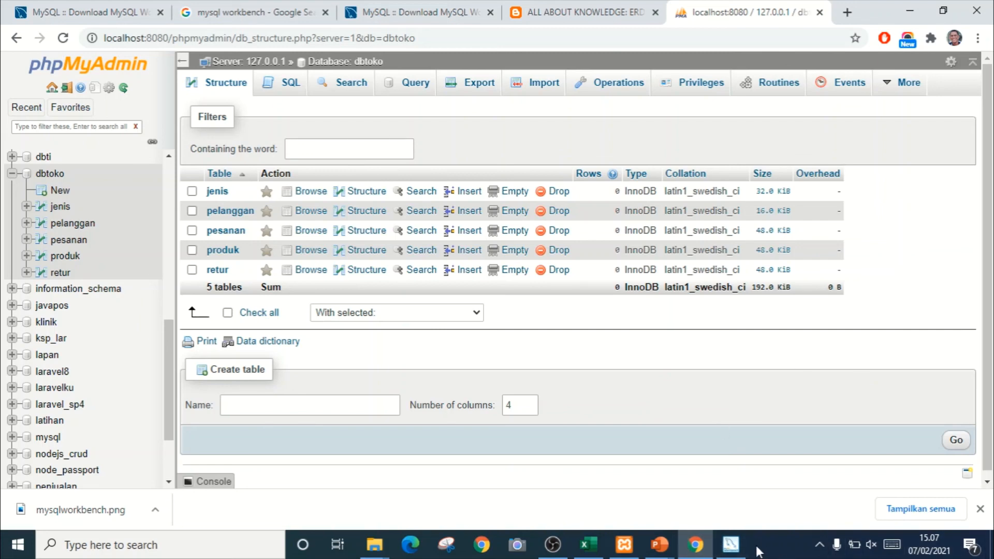
# Compare dbtoko's tables with the MySQL Workbench model, then return to phpMyAdmin in Chrome and open the database's Designer view.
pyautogui.click(730, 544)
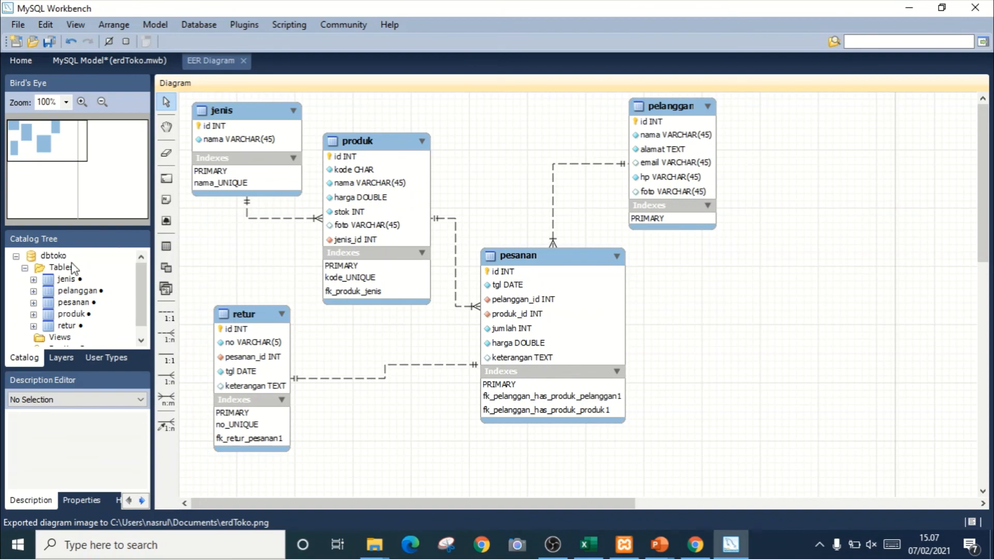
pyautogui.click(689, 549)
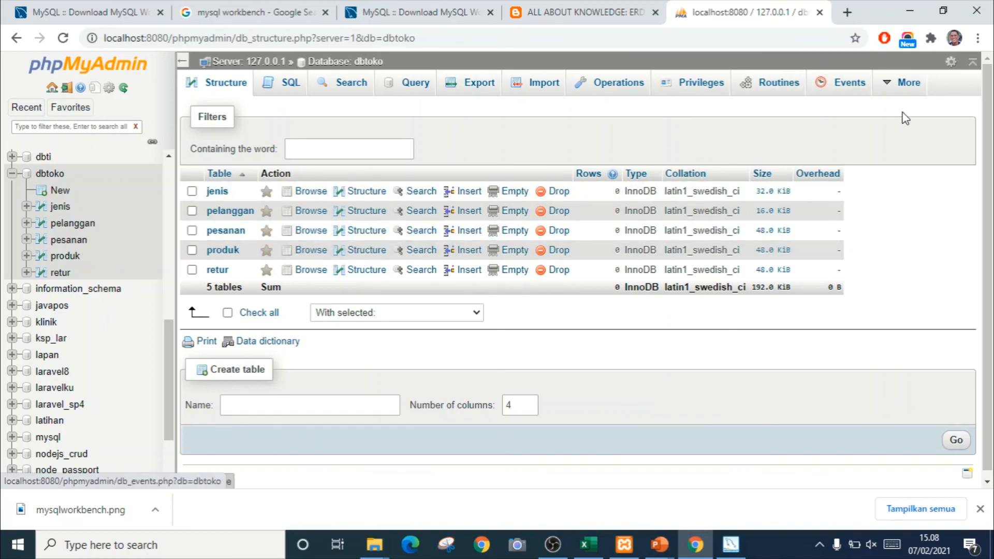
pyautogui.moveTo(896, 91)
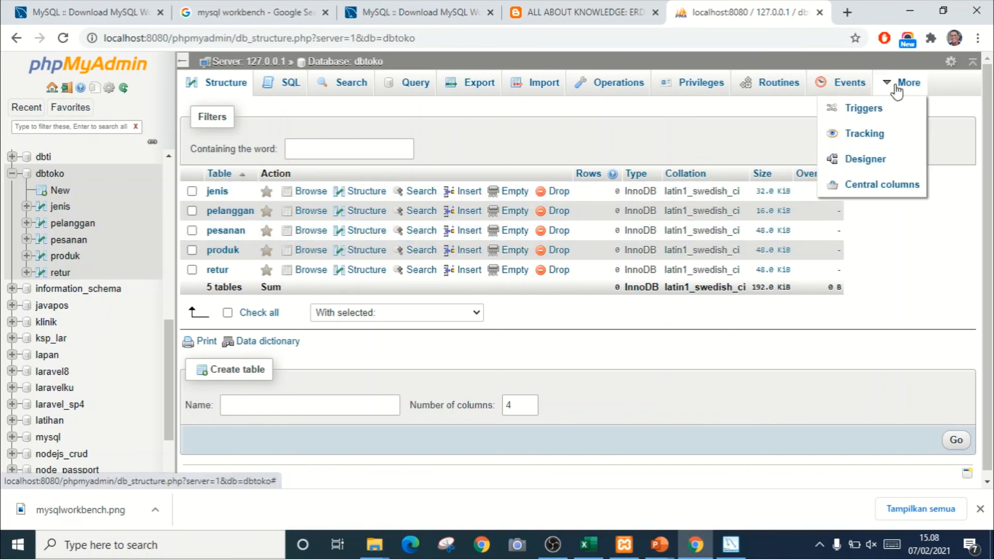
pyautogui.click(852, 162)
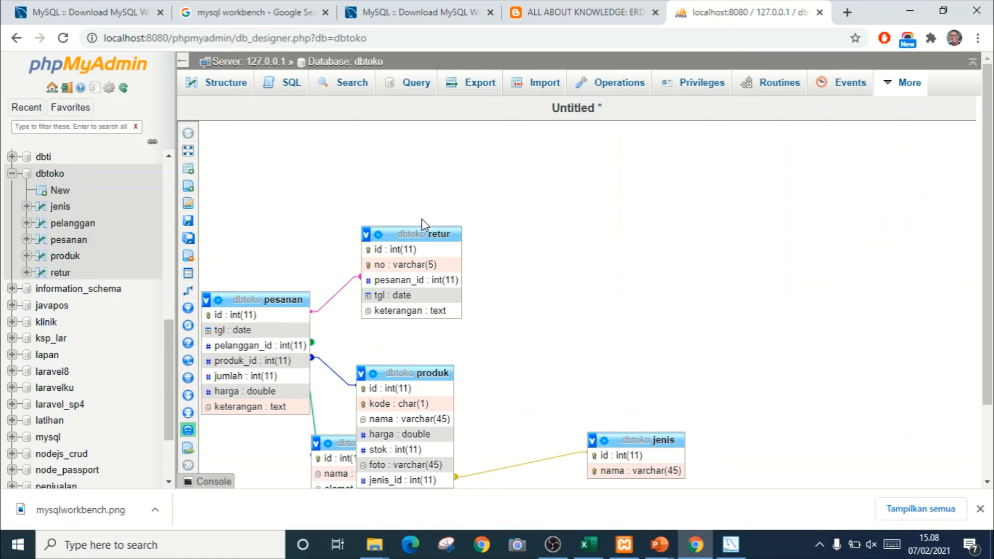
# Spread out the retur, produk and jenis tables in the Designer diagram, placing jenis above and slightly right of produk.
pyautogui.moveTo(412, 233); pyautogui.dragTo(542, 210)
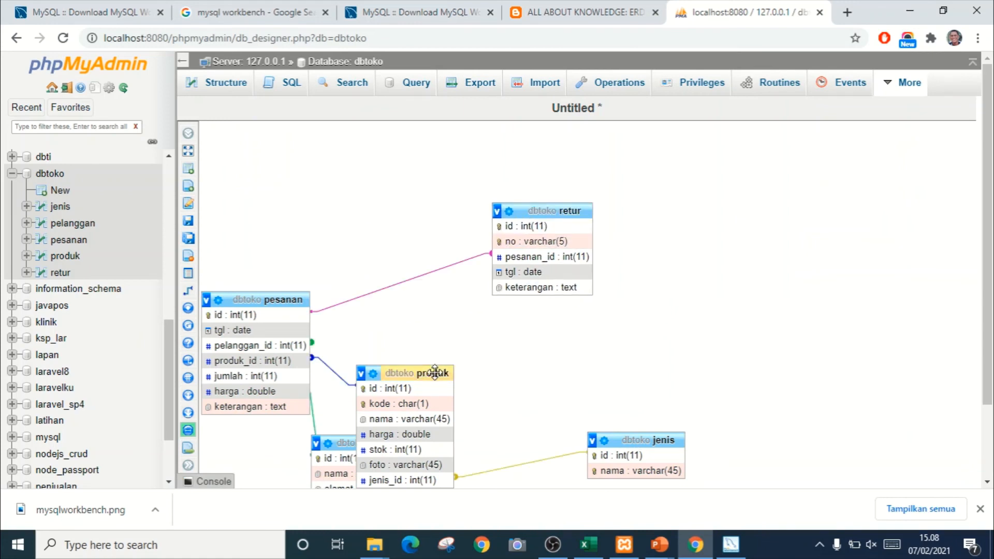
pyautogui.moveTo(433, 372)
pyautogui.mouseDown()
pyautogui.moveTo(659, 253)
pyautogui.moveTo(765, 175)
pyautogui.moveTo(422, 188)
pyautogui.moveTo(732, 206)
pyautogui.moveTo(688, 236)
pyautogui.mouseUp()
pyautogui.moveTo(570, 210); pyautogui.dragTo(491, 216)
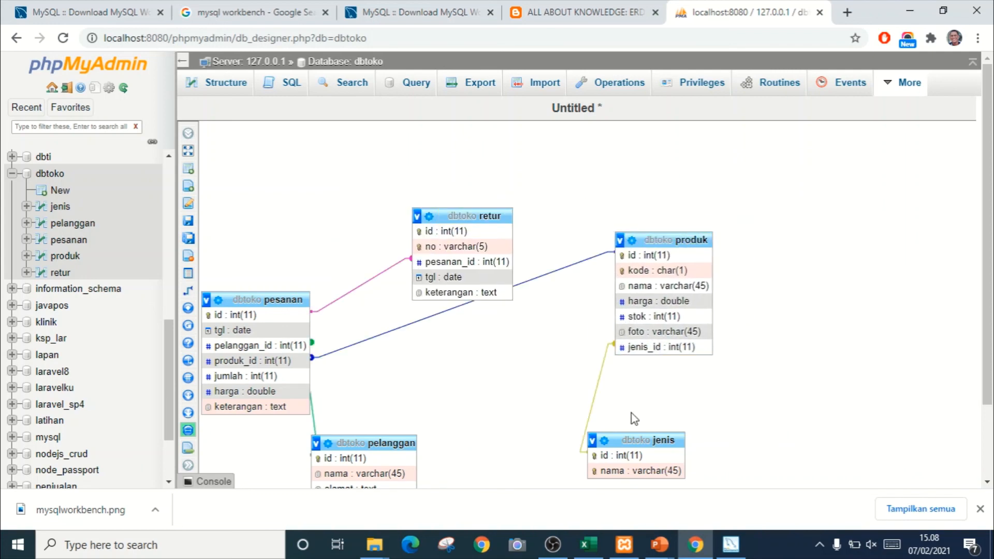
pyautogui.moveTo(637, 435); pyautogui.dragTo(751, 142)
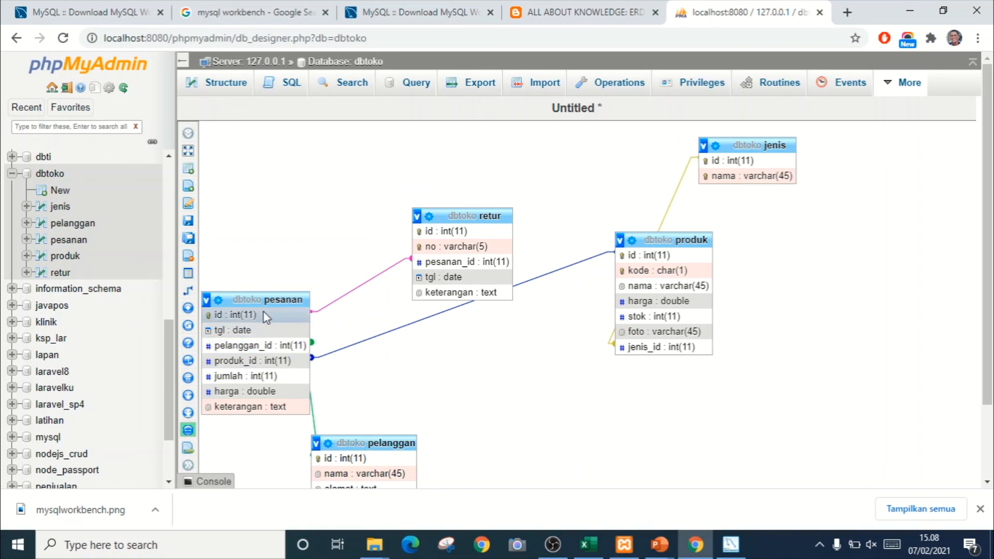
# Place pelanggan in the diagram's upper left, pesanan between pelanggan and produk, and retur below pesanan.
pyautogui.moveTo(264, 301); pyautogui.dragTo(543, 356)
pyautogui.moveTo(481, 224); pyautogui.dragTo(694, 417)
pyautogui.moveTo(385, 445); pyautogui.dragTo(297, 156)
pyautogui.moveTo(520, 352); pyautogui.dragTo(484, 304)
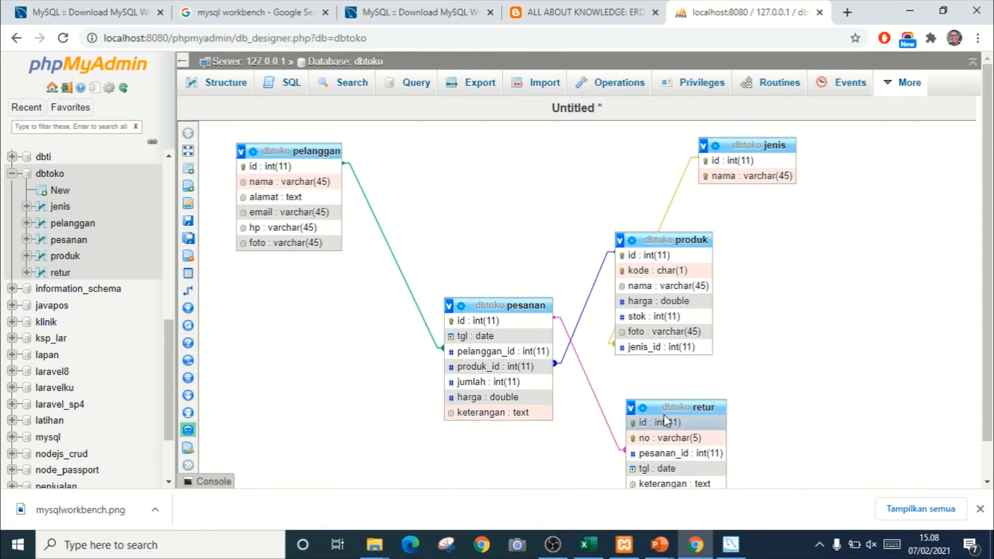
pyautogui.moveTo(664, 414); pyautogui.dragTo(495, 452)
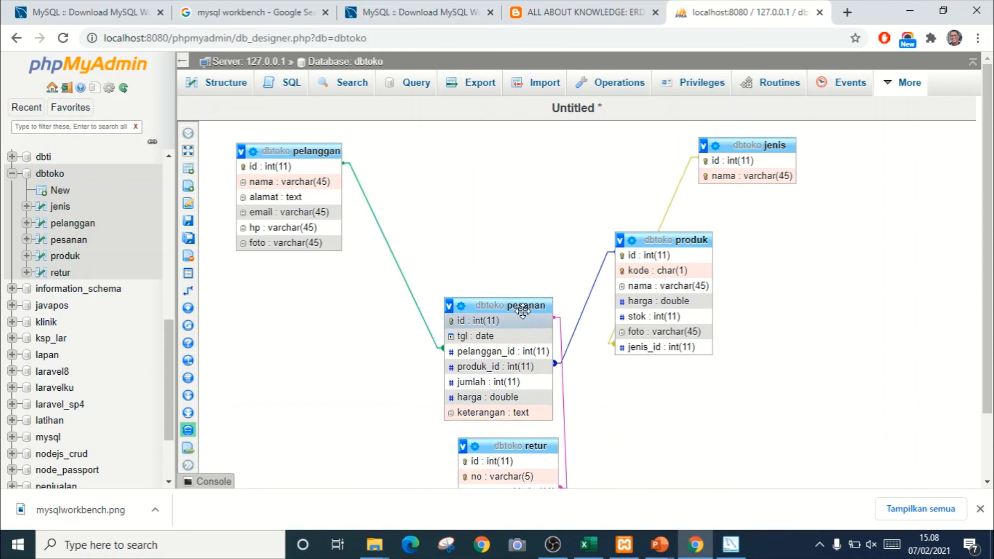
pyautogui.moveTo(522, 310); pyautogui.dragTo(498, 242)
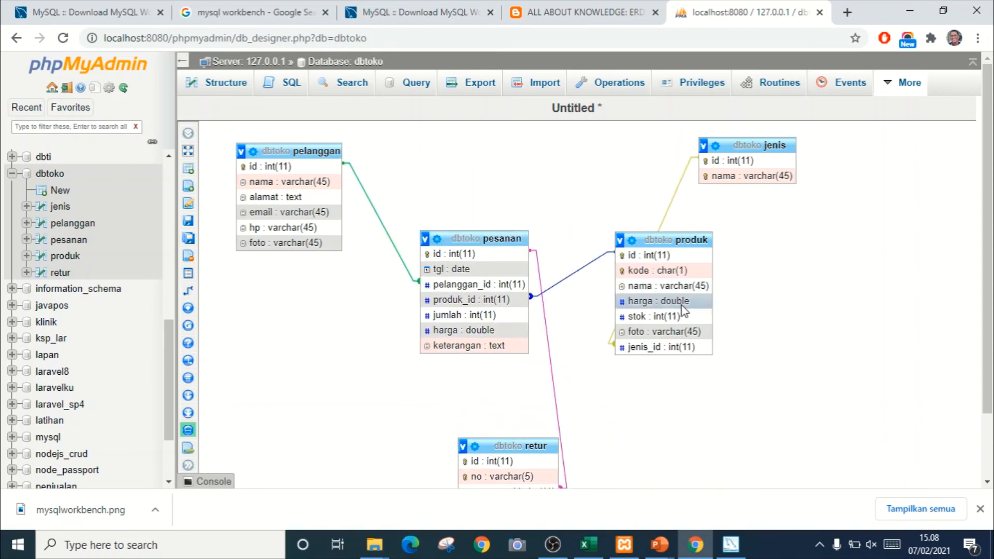